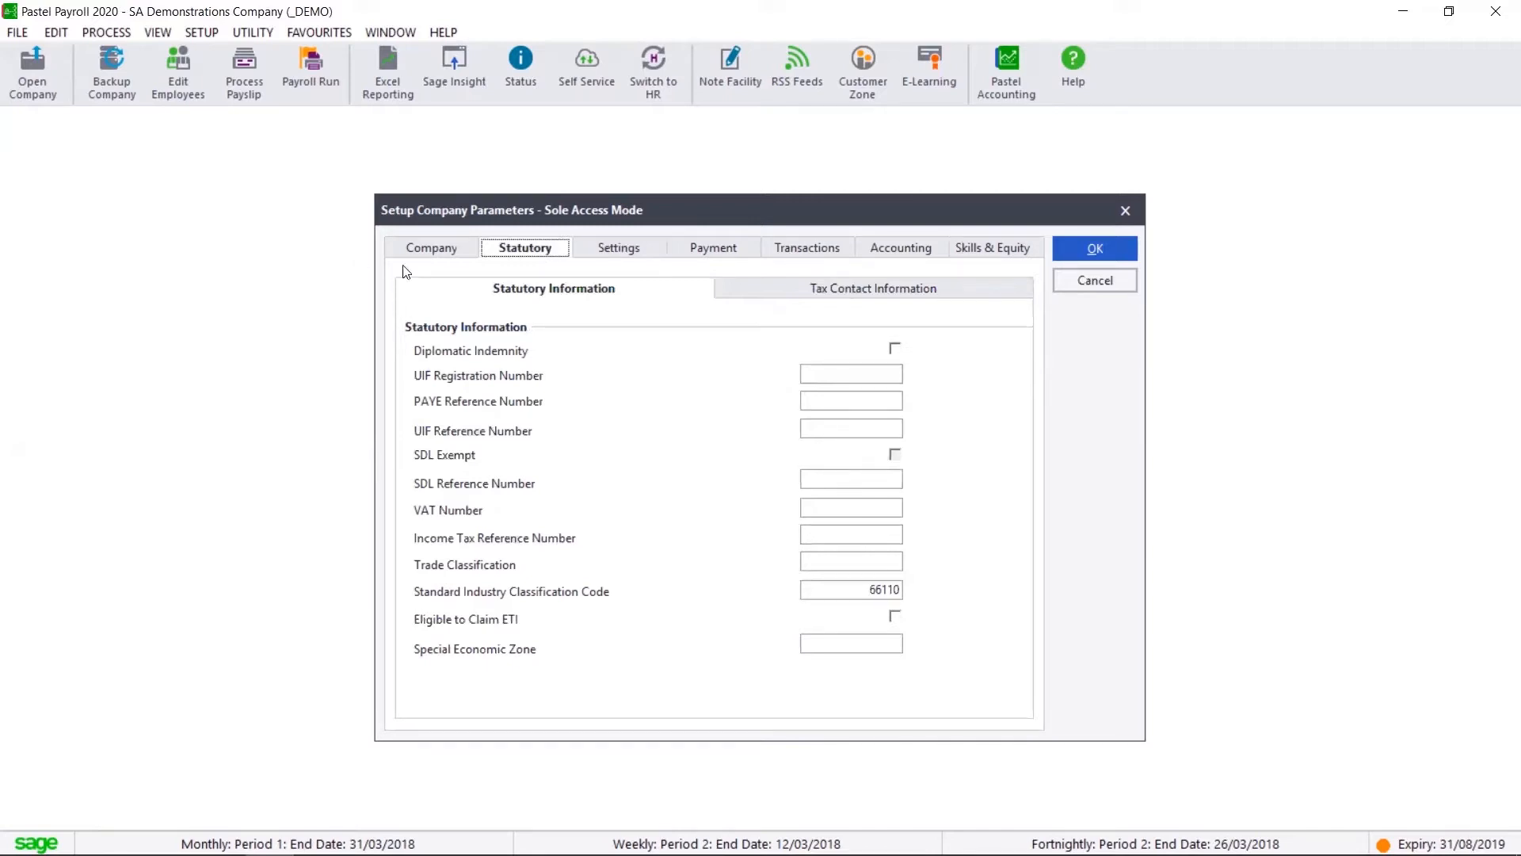
Step: Review the company information and the available Industrial Council options in the company parameters, and leave without changes
left_click(424, 258)
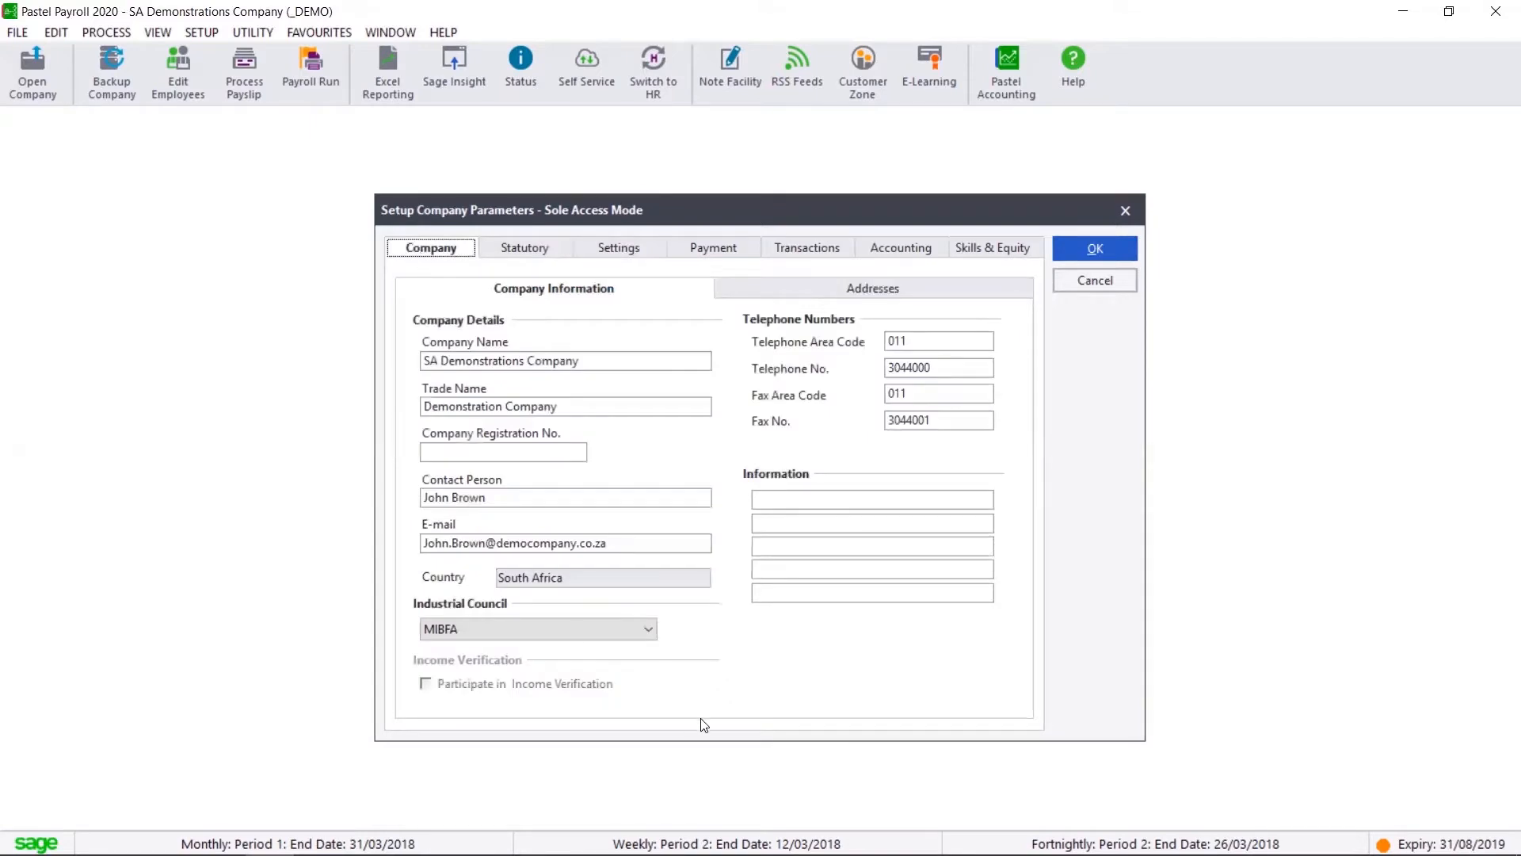
left_click(654, 630)
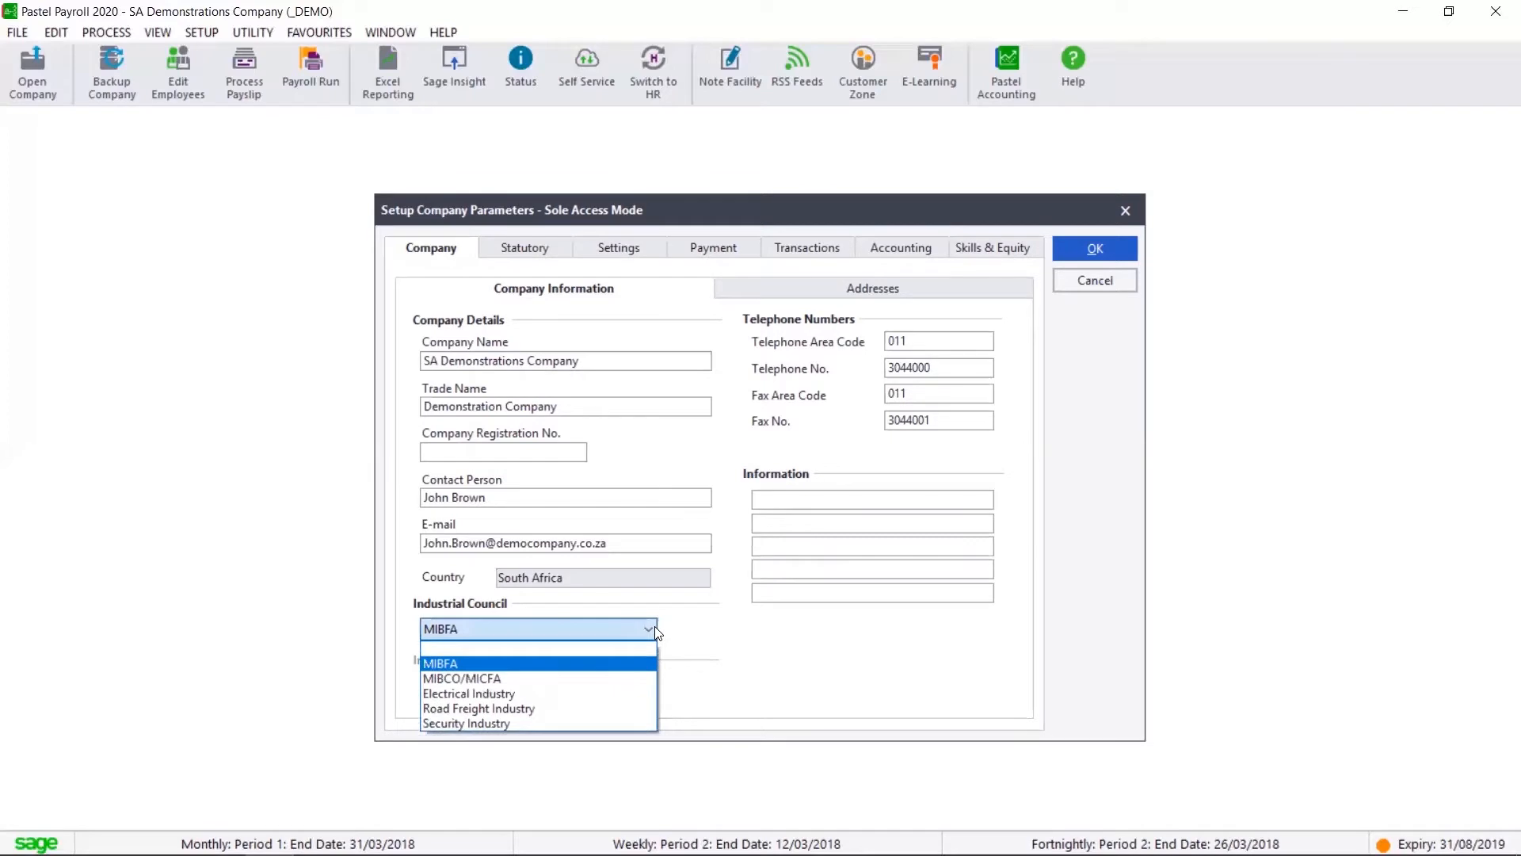
left_click(1272, 147)
left_click(1095, 281)
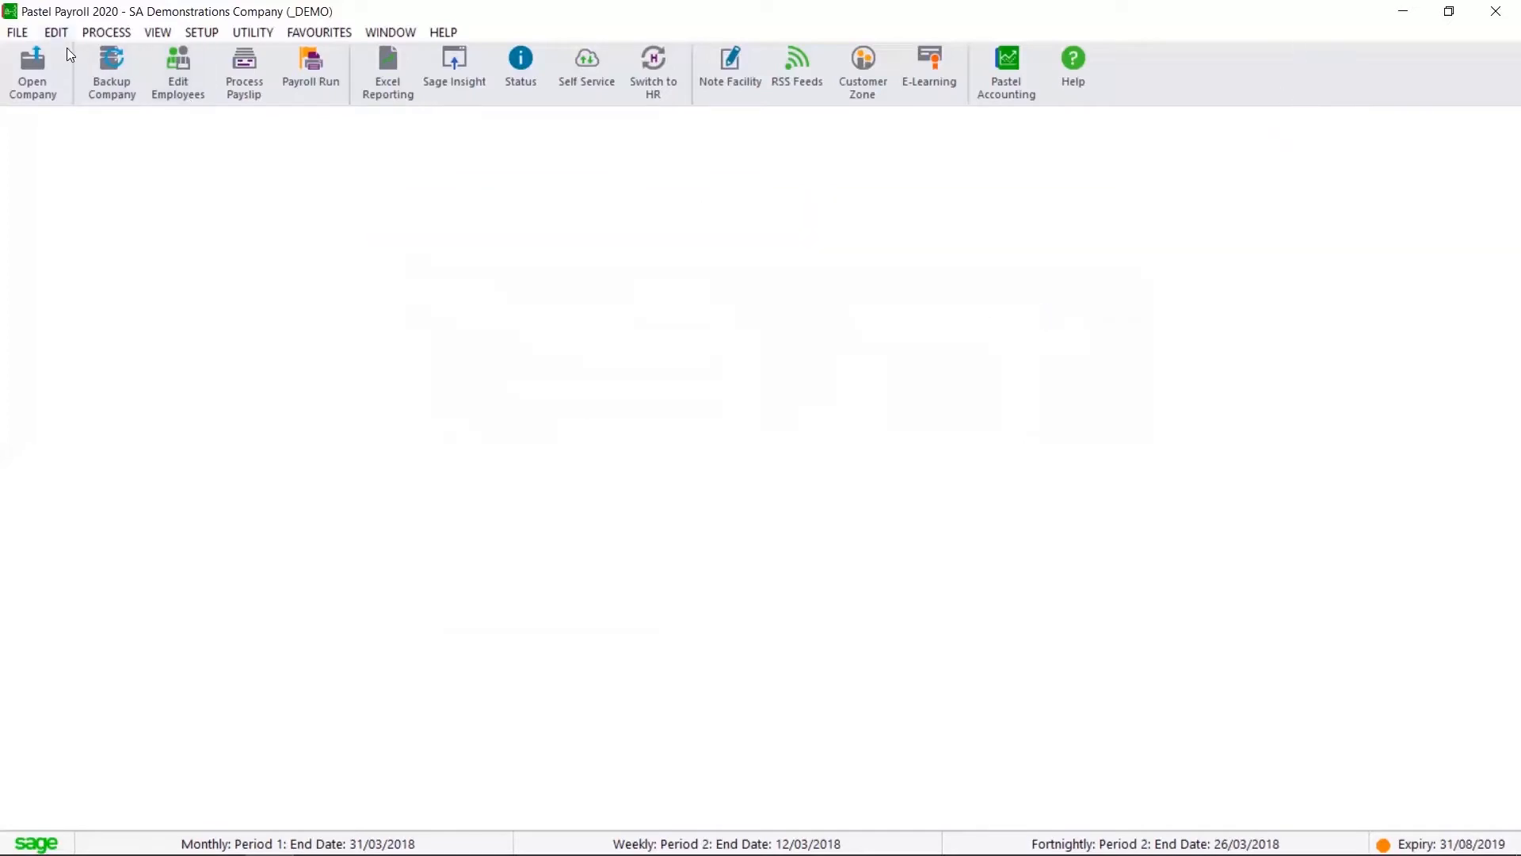
Step: Review the company's cost centres and occupation list, closing each list without changes
left_click(55, 35)
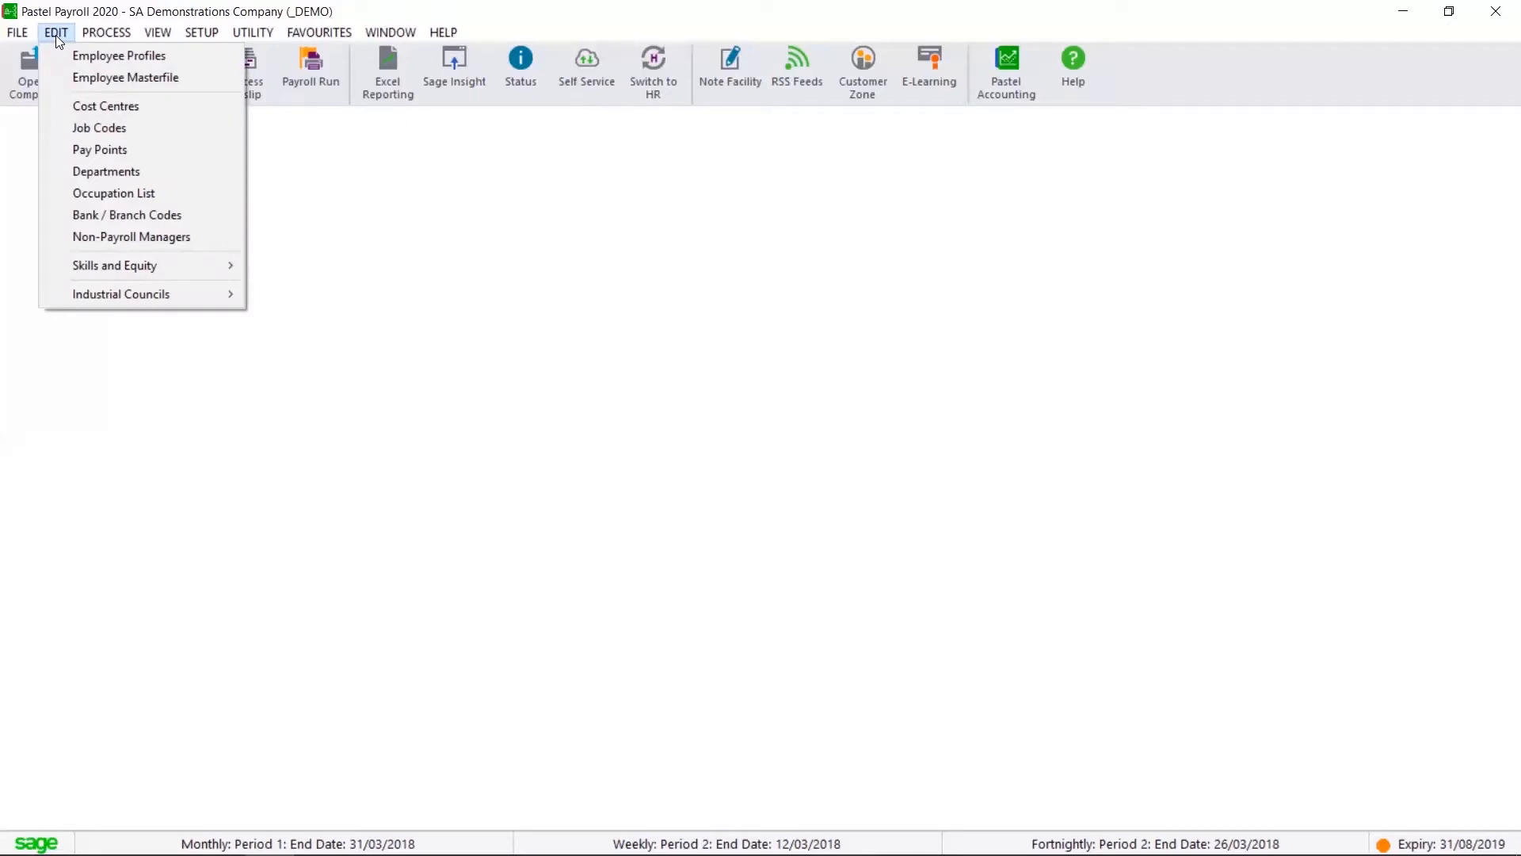
left_click(186, 110)
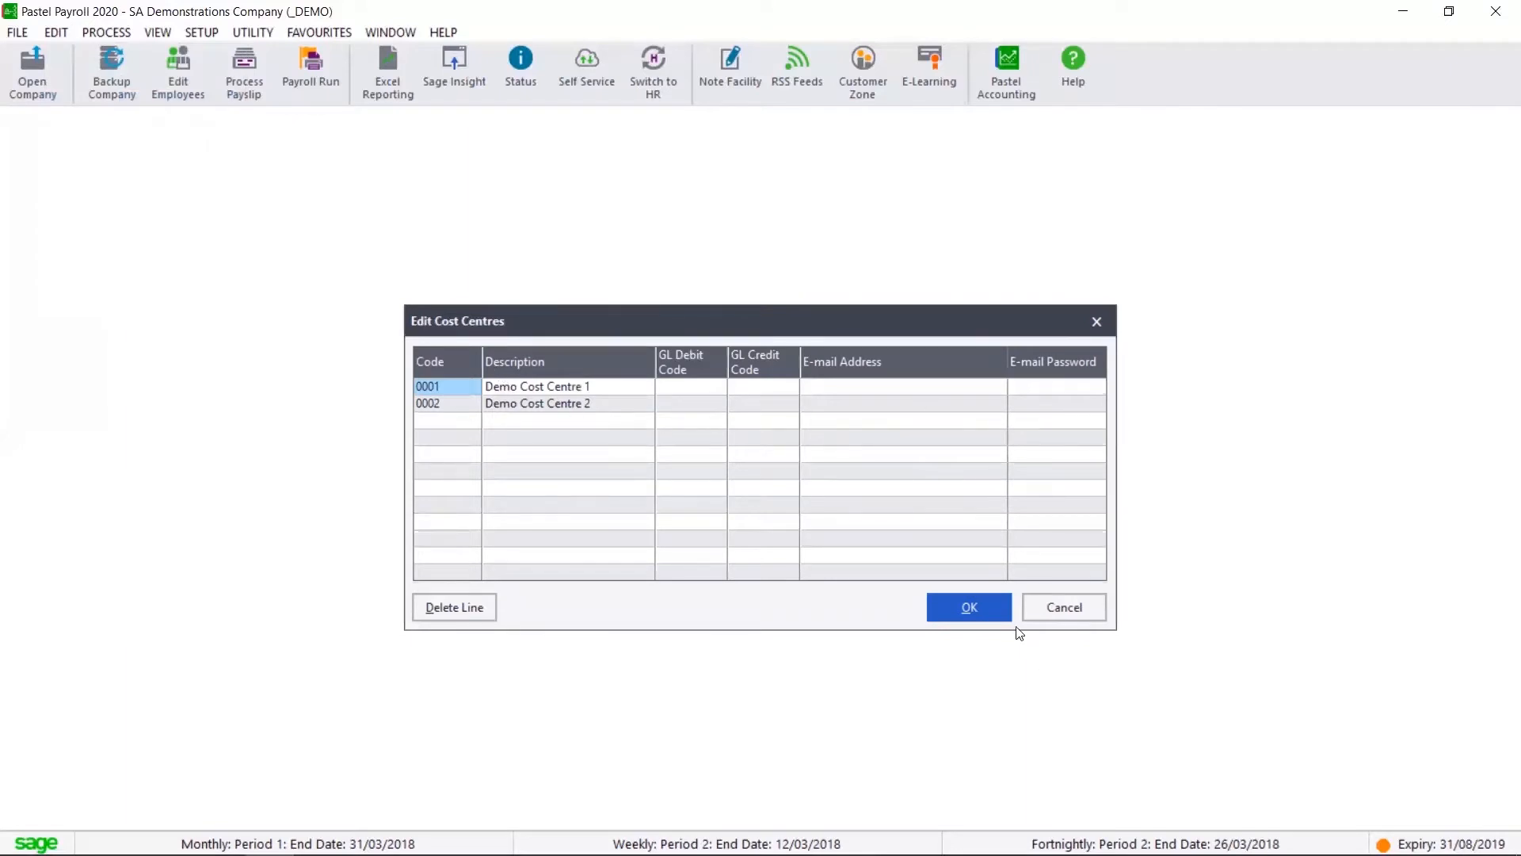
left_click(968, 615)
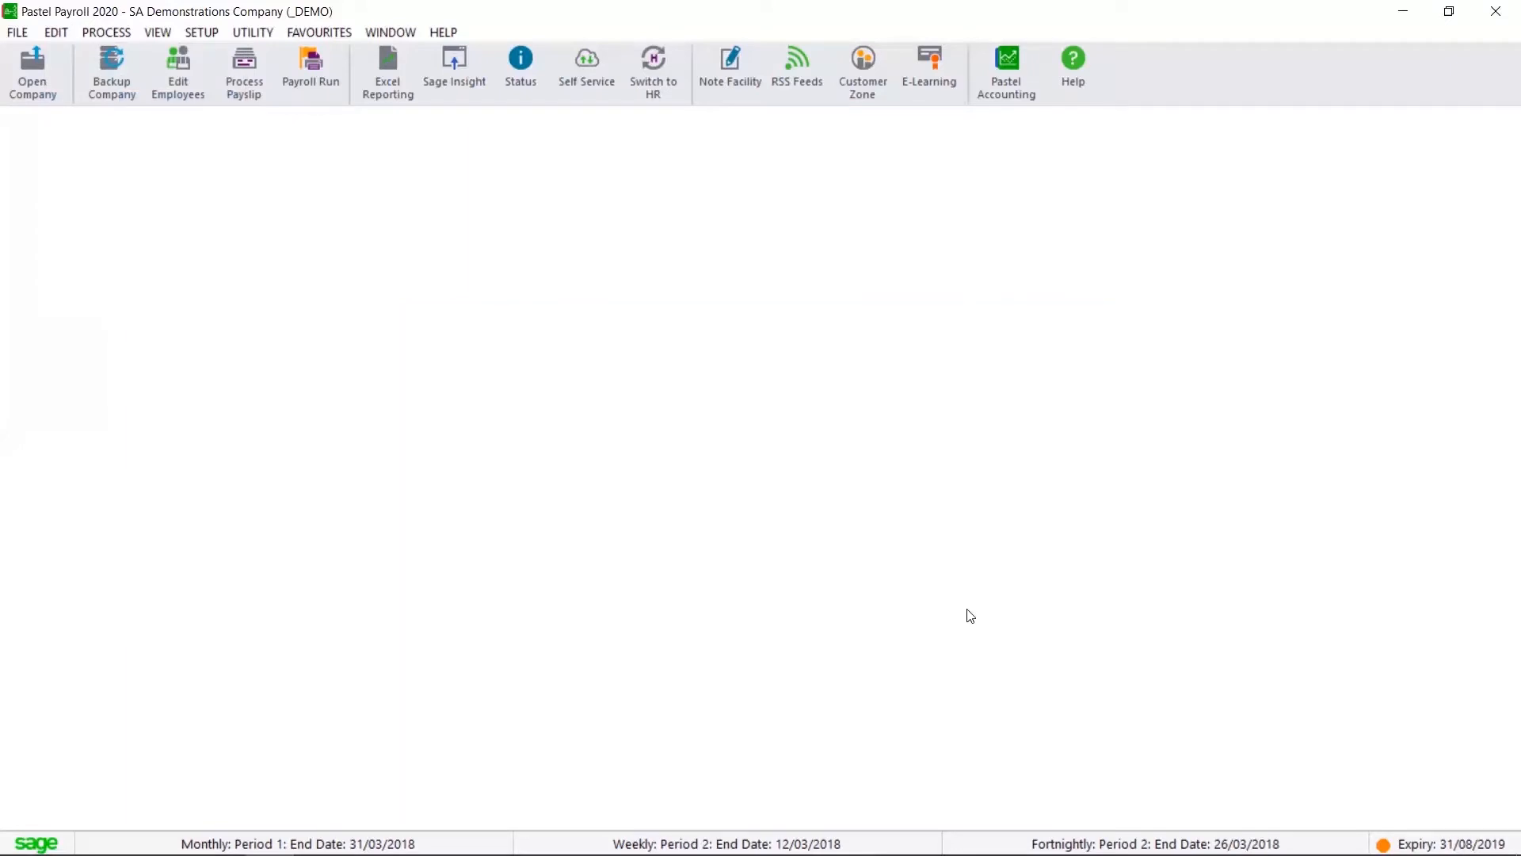
left_click(56, 35)
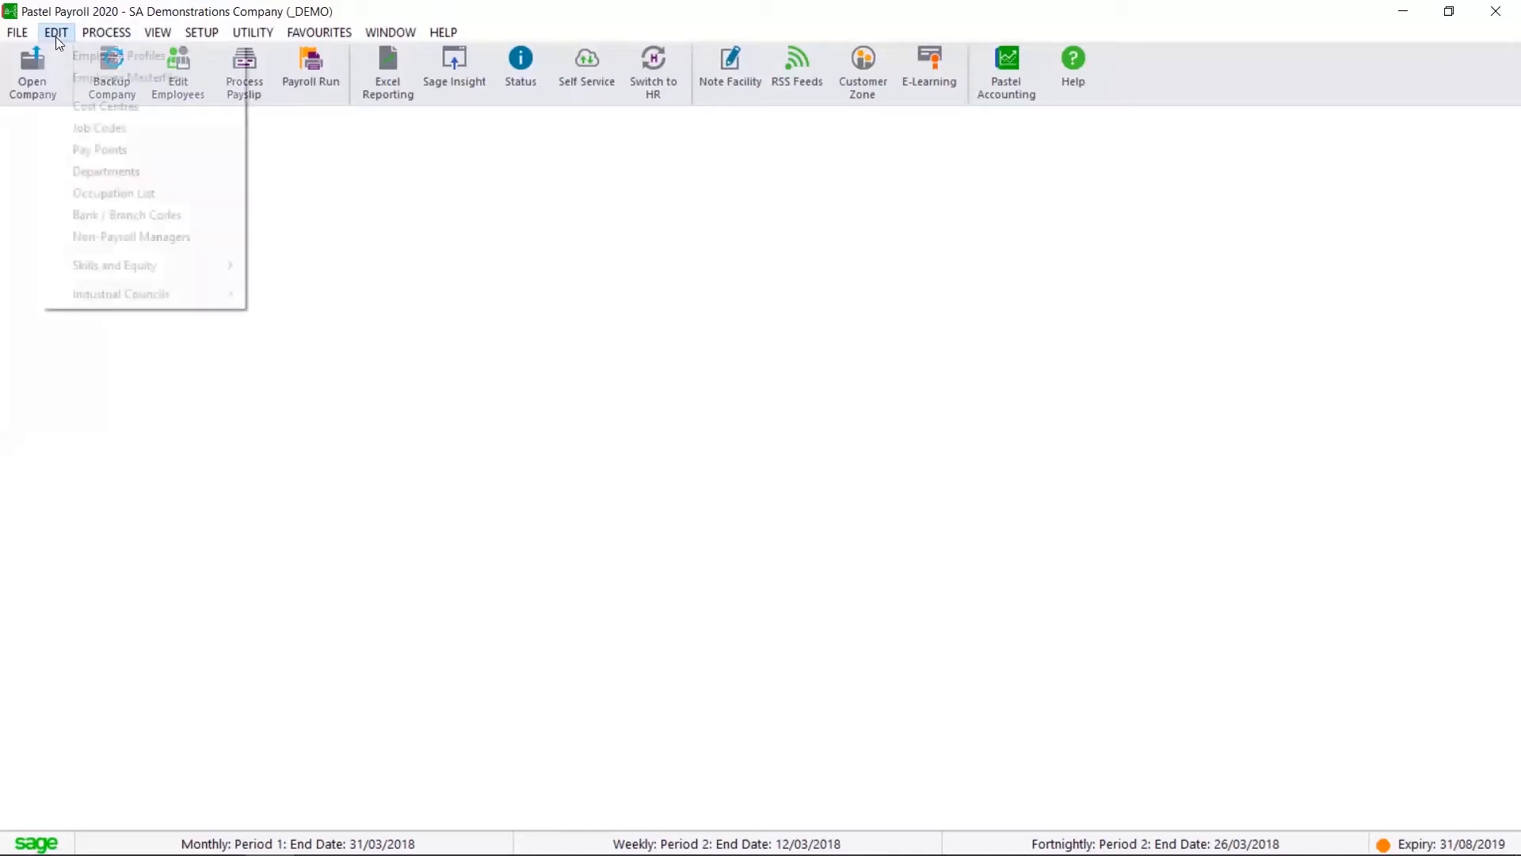
left_click(151, 193)
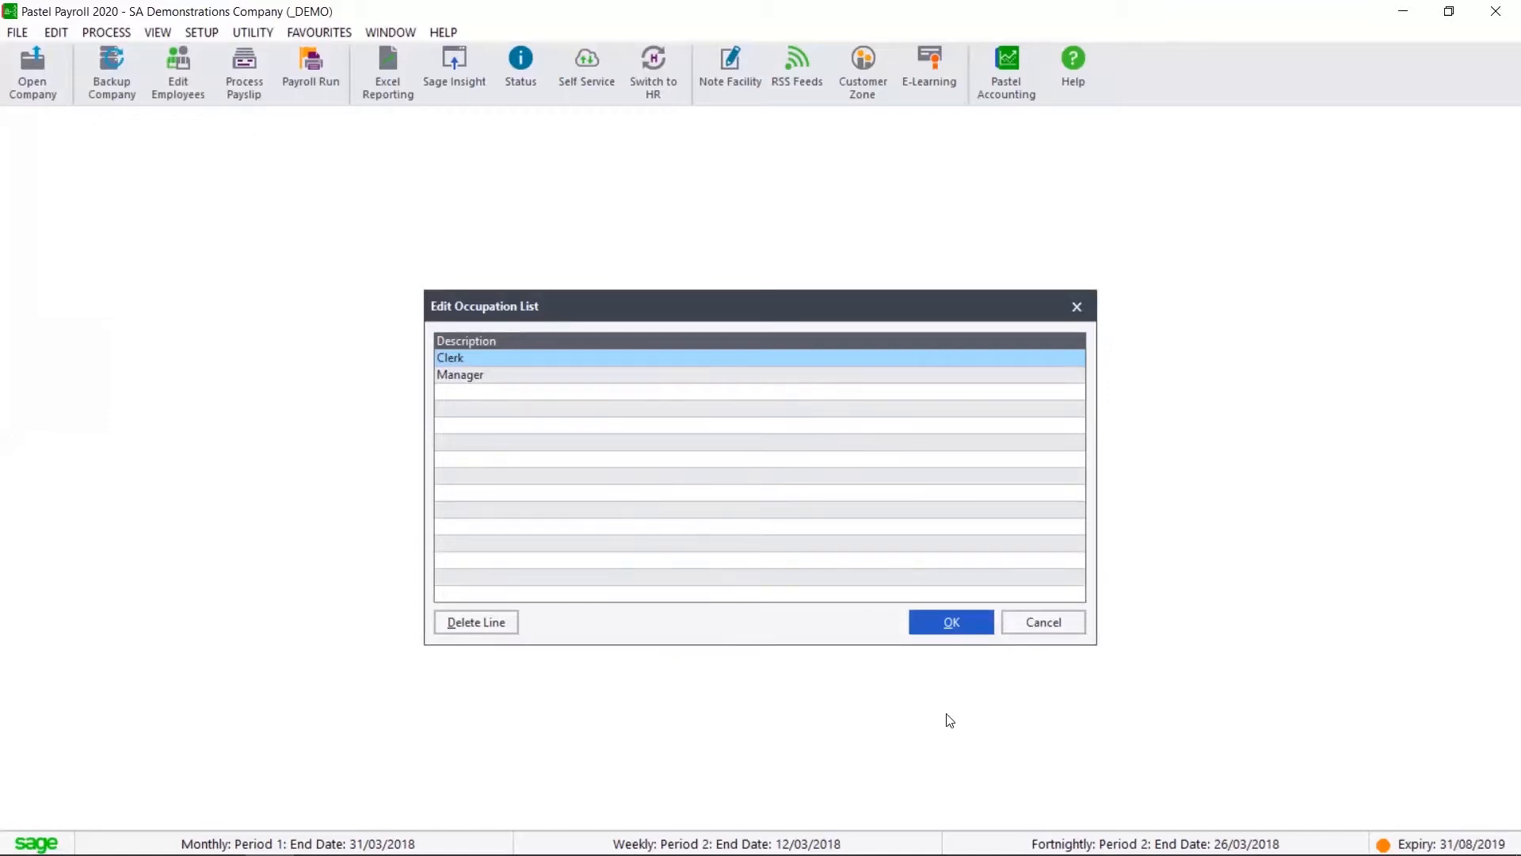
left_click(1070, 303)
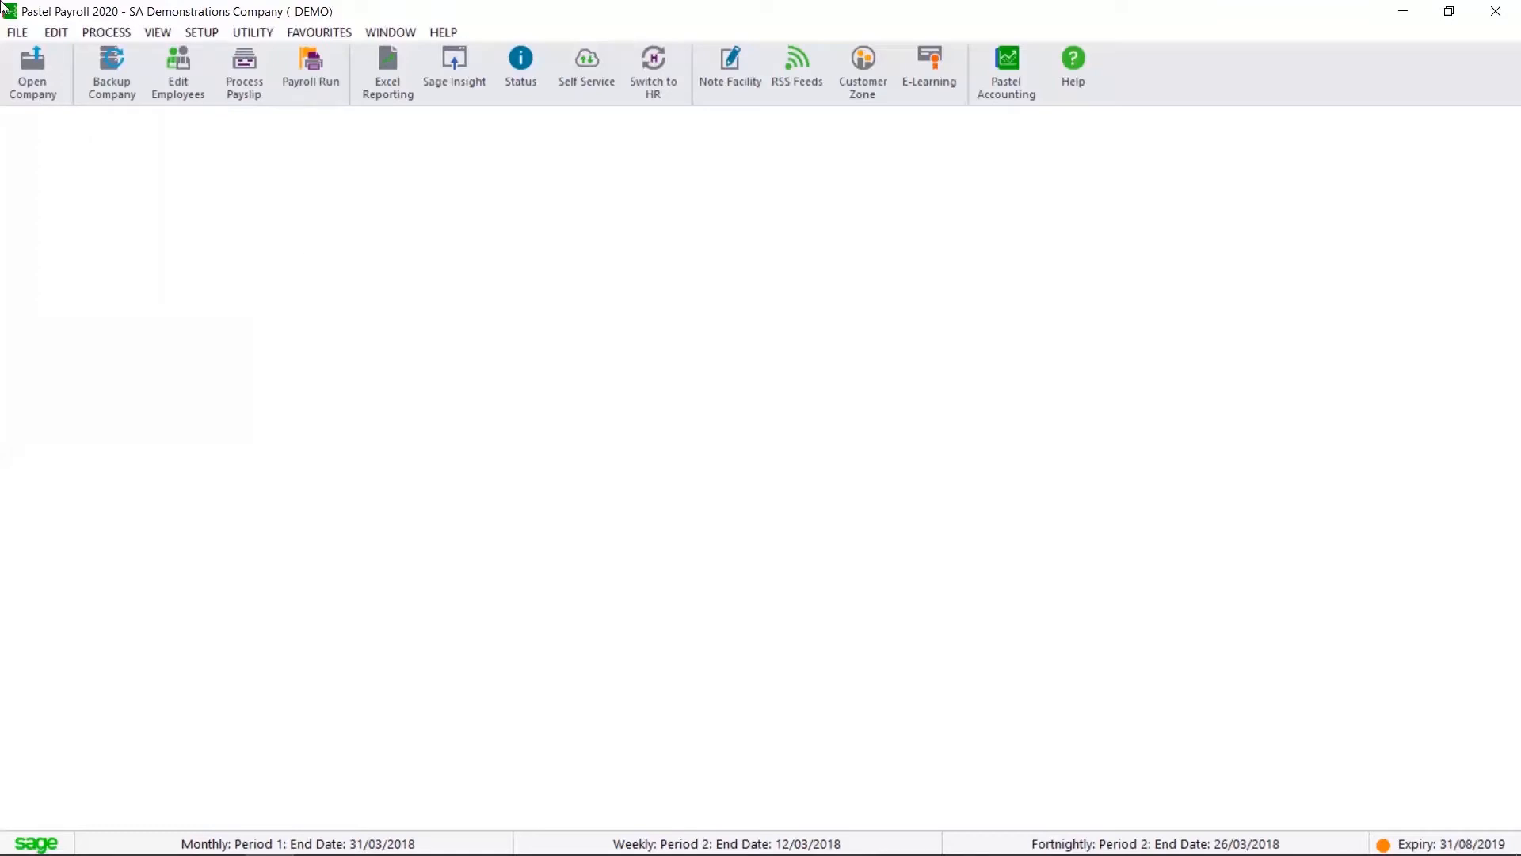
Step: Open the employee profiles and examine the list of available profiles
left_click(56, 32)
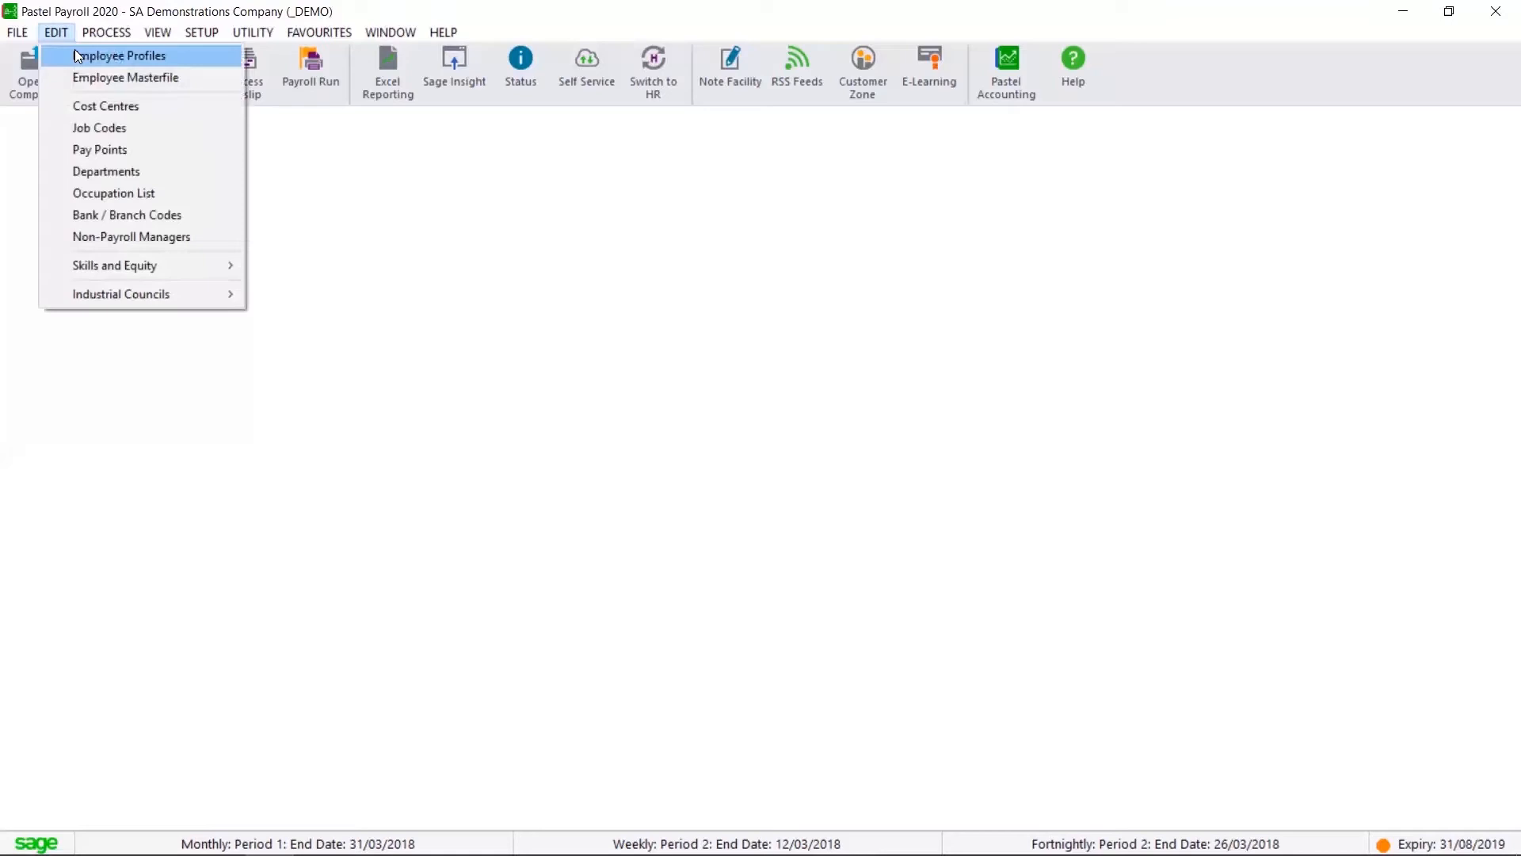
left_click(75, 52)
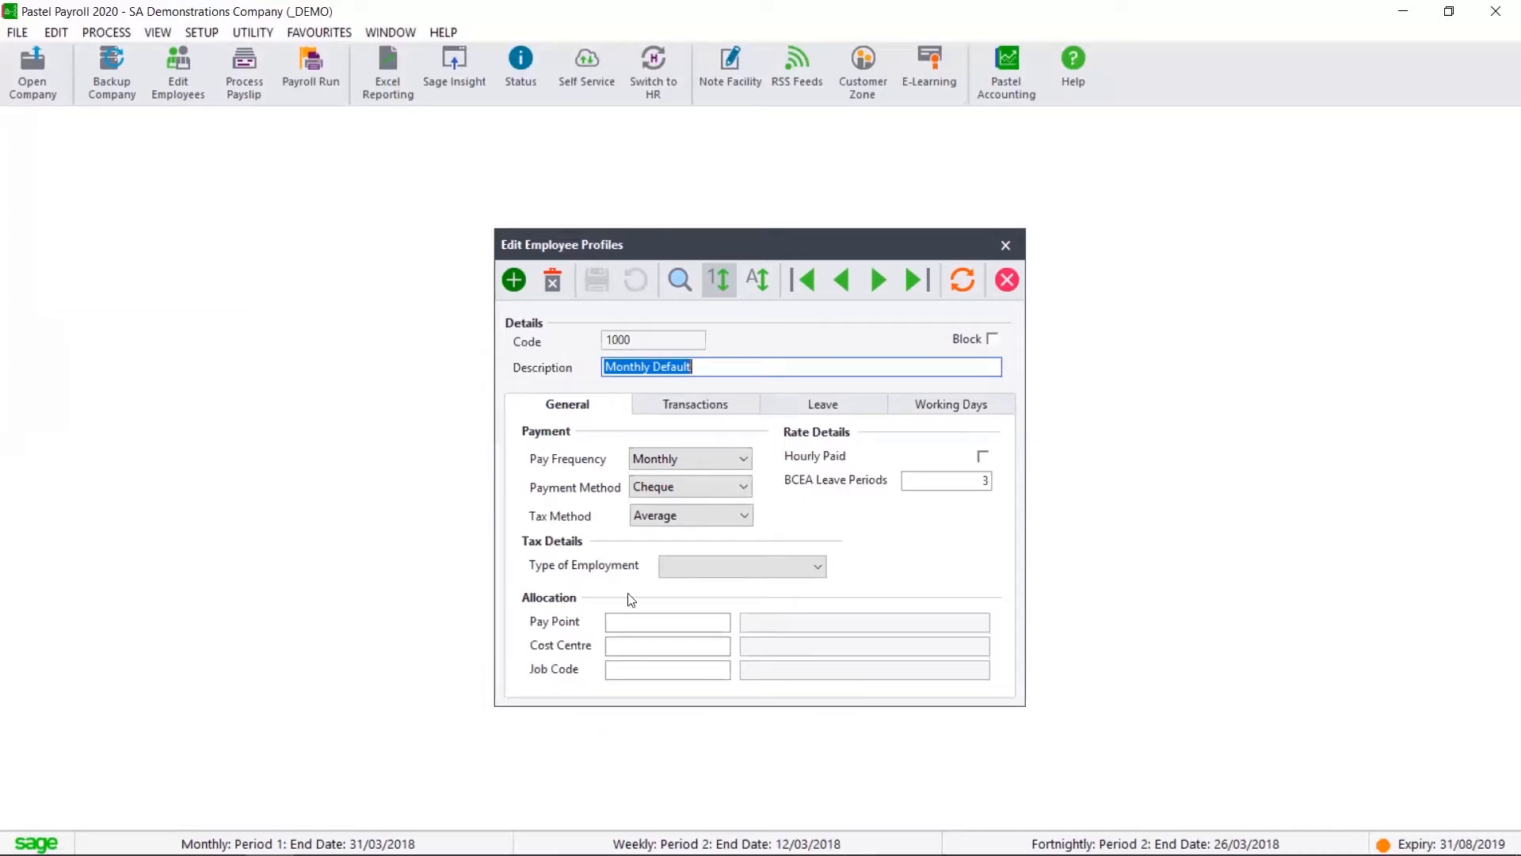
left_click(677, 280)
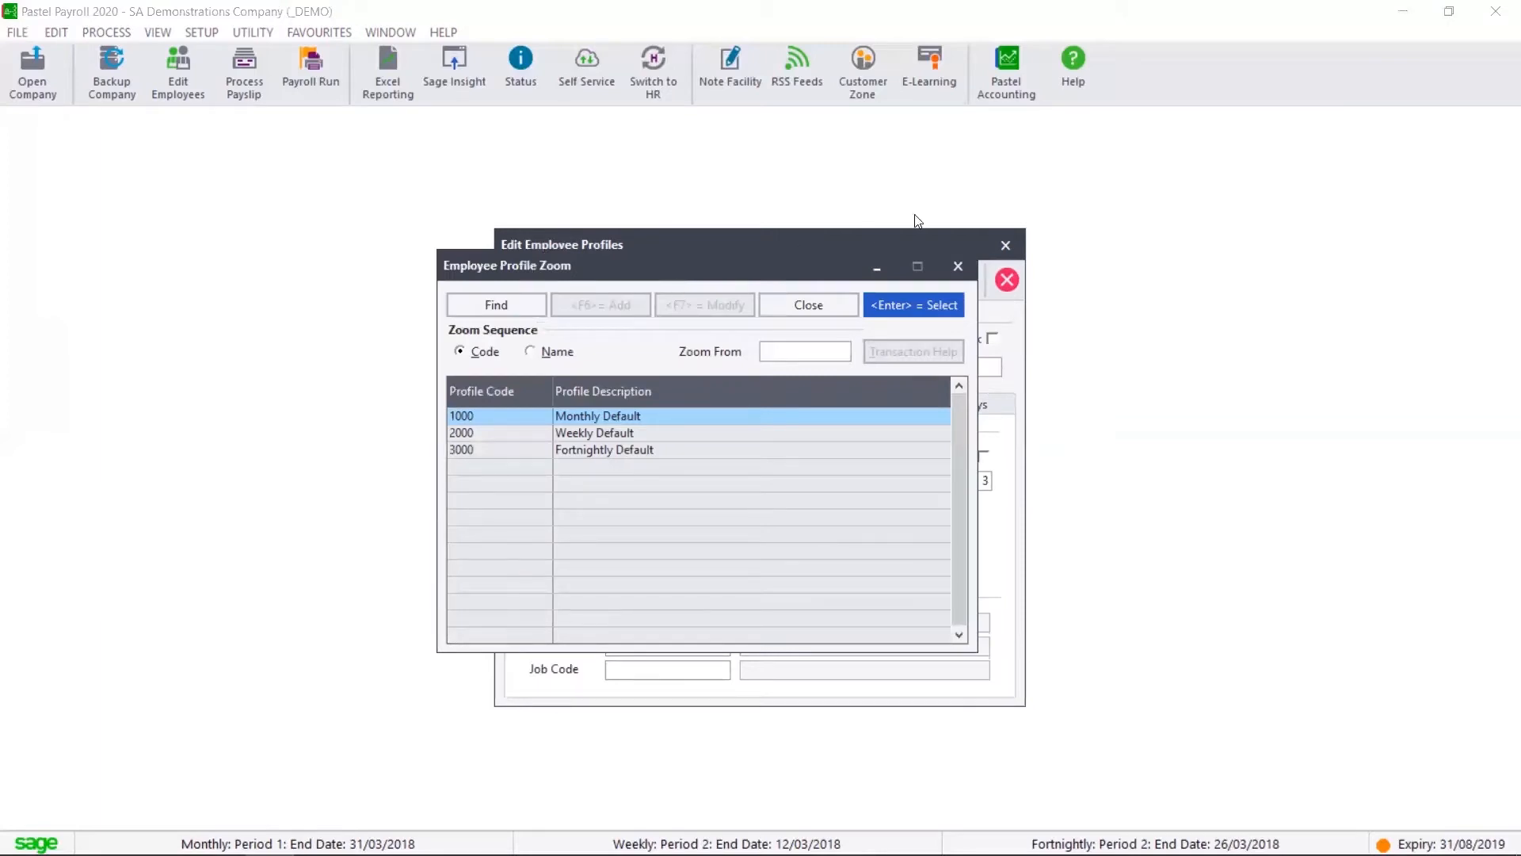
left_click(958, 267)
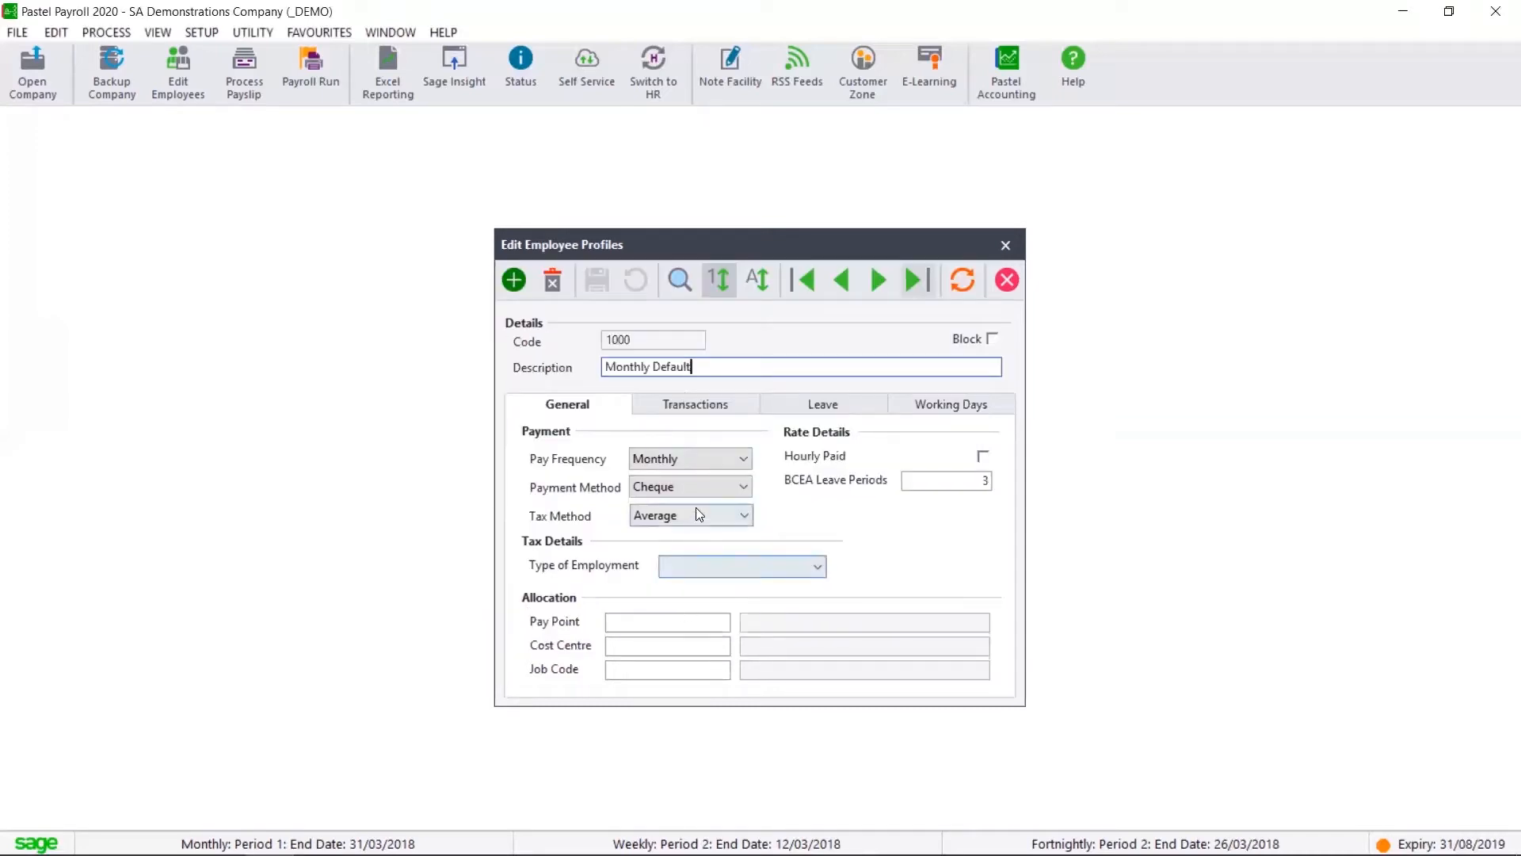
Step: Check the Monthly Default profile's payment and tax method options and set its type of employment to Permanent
left_click(745, 491)
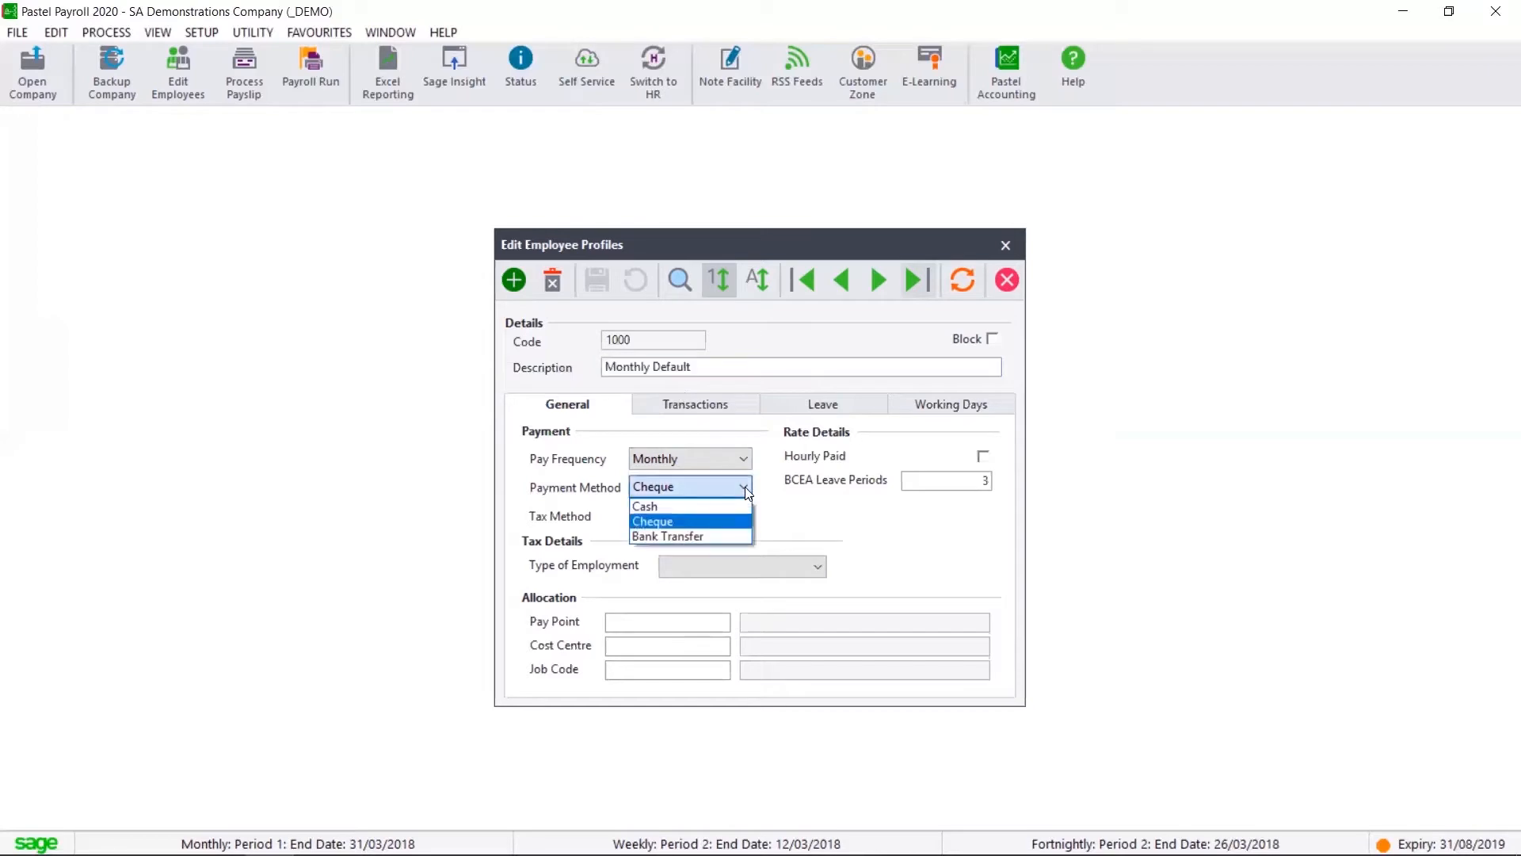
left_click(746, 491)
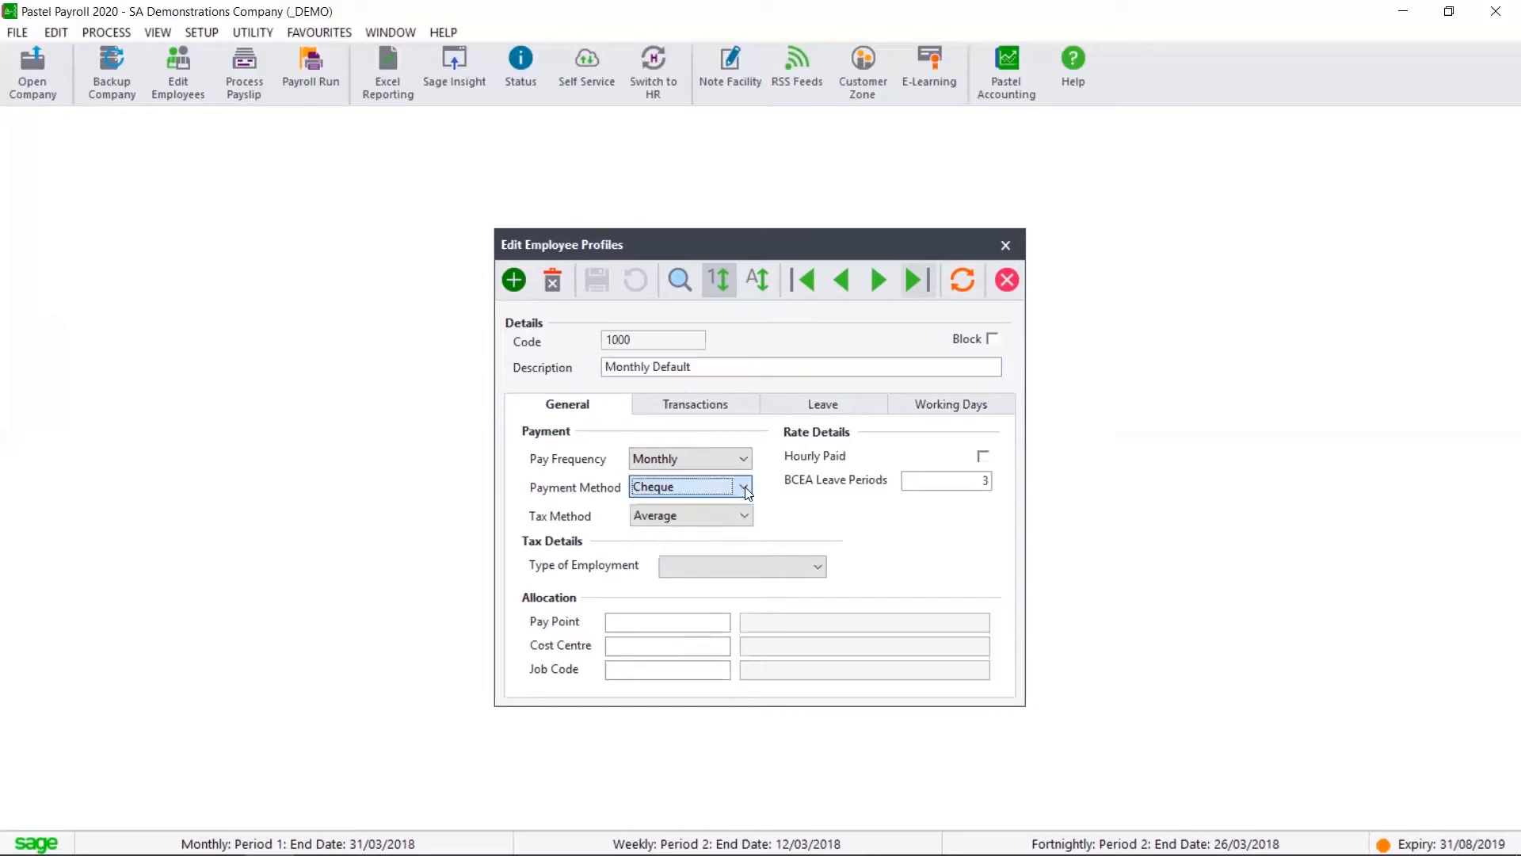
left_click(746, 519)
left_click(745, 517)
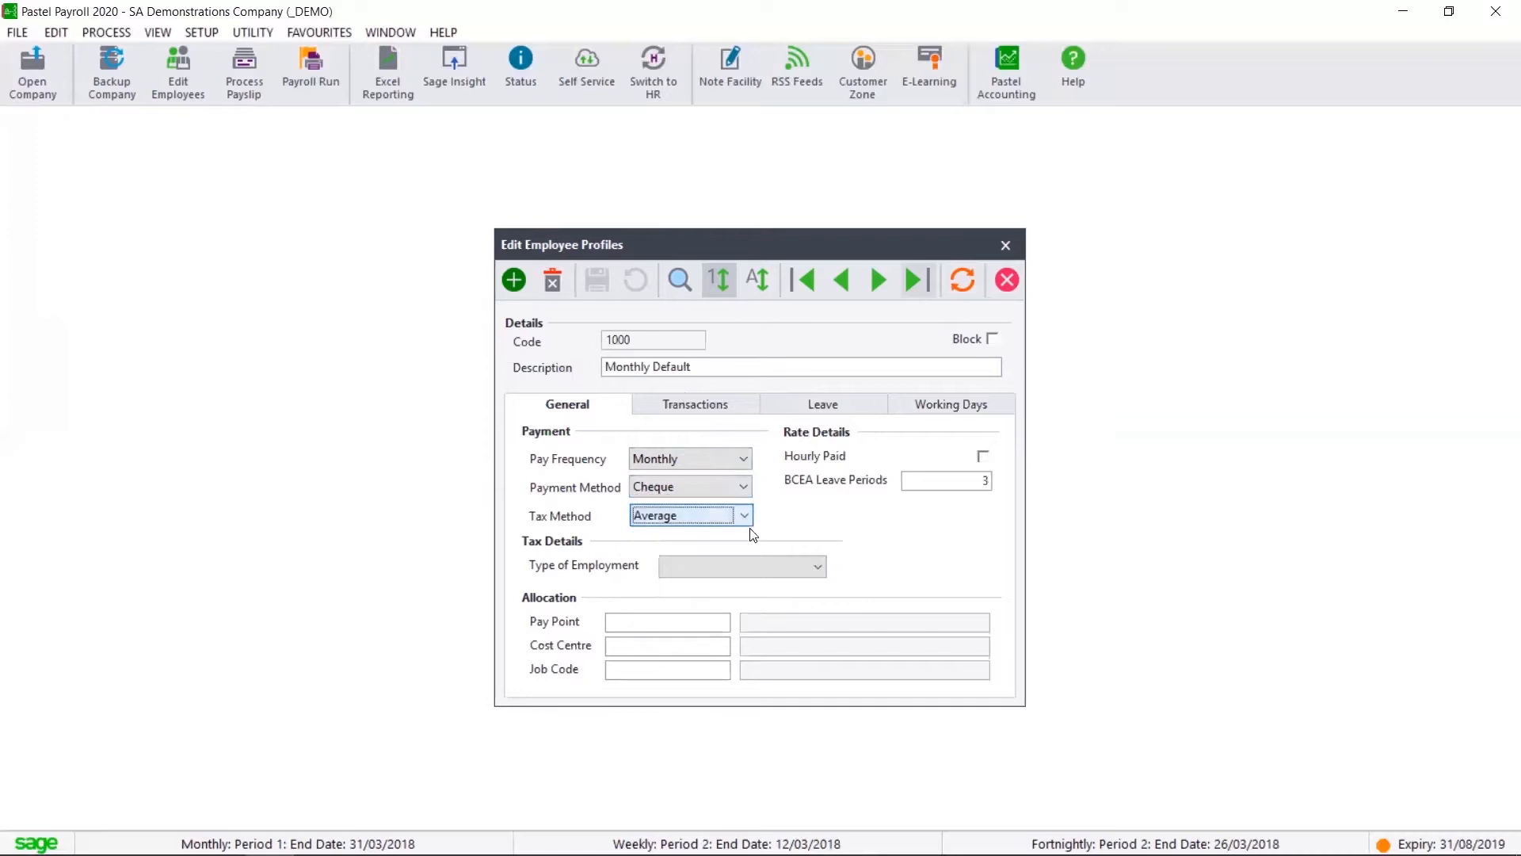
left_click(816, 566)
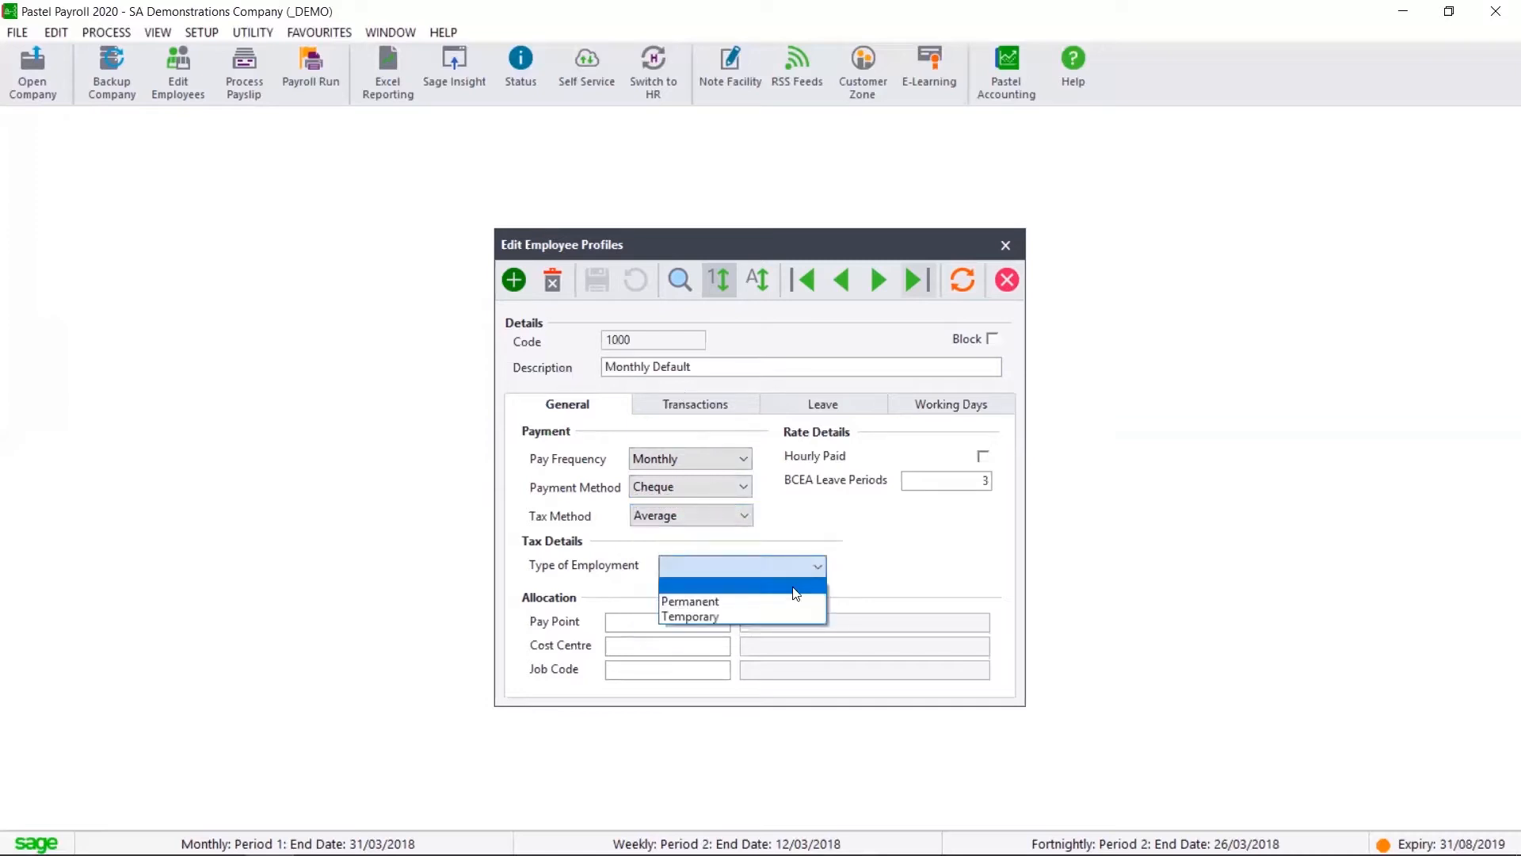
left_click(698, 602)
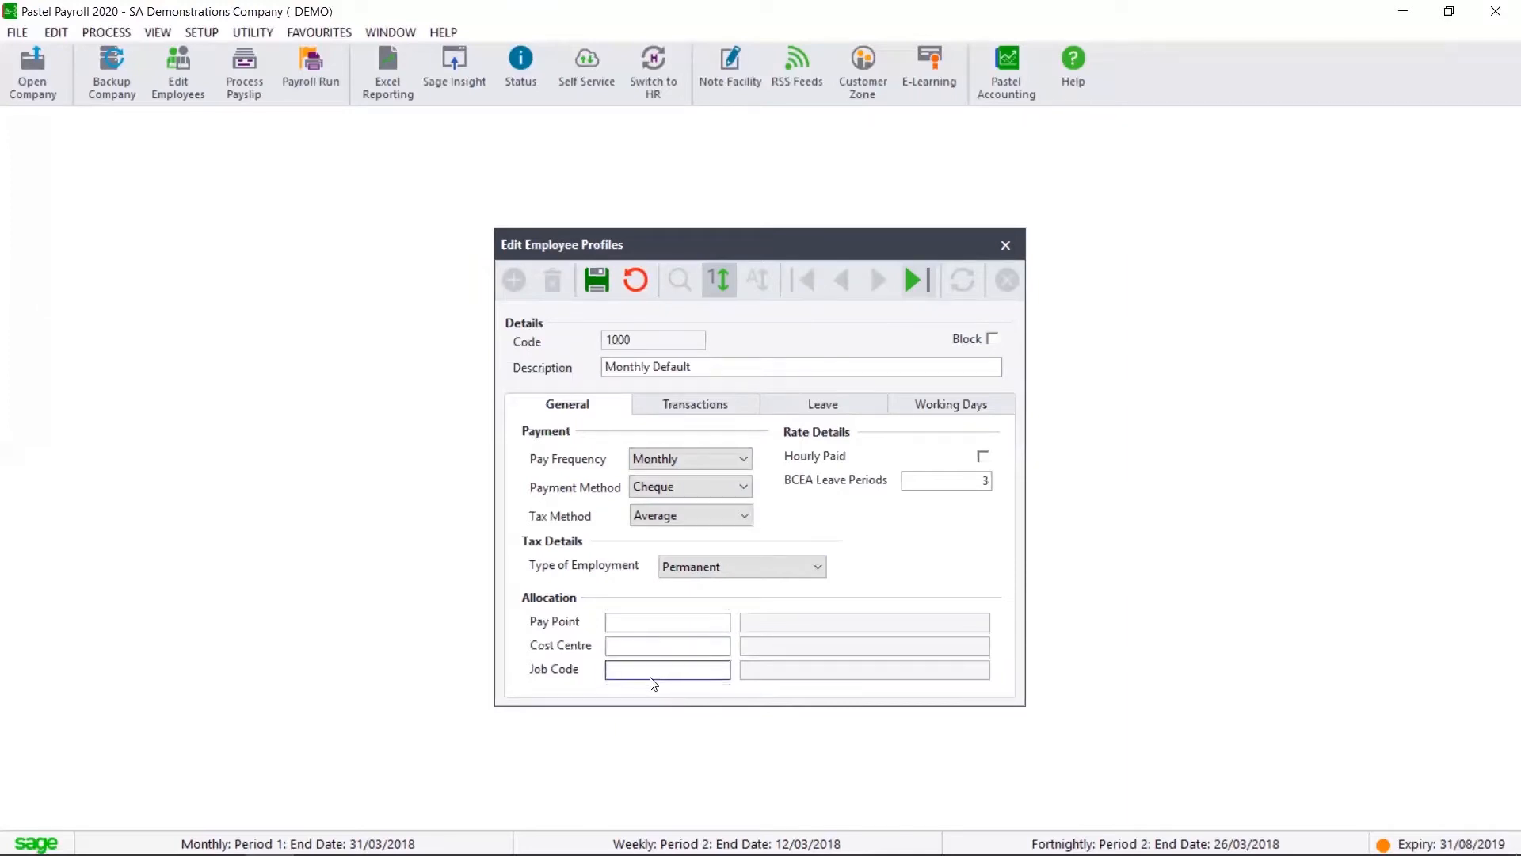
Step: Review the Monthly Default profile's transactions, leave and working days, and close the employee profiles
left_click(712, 405)
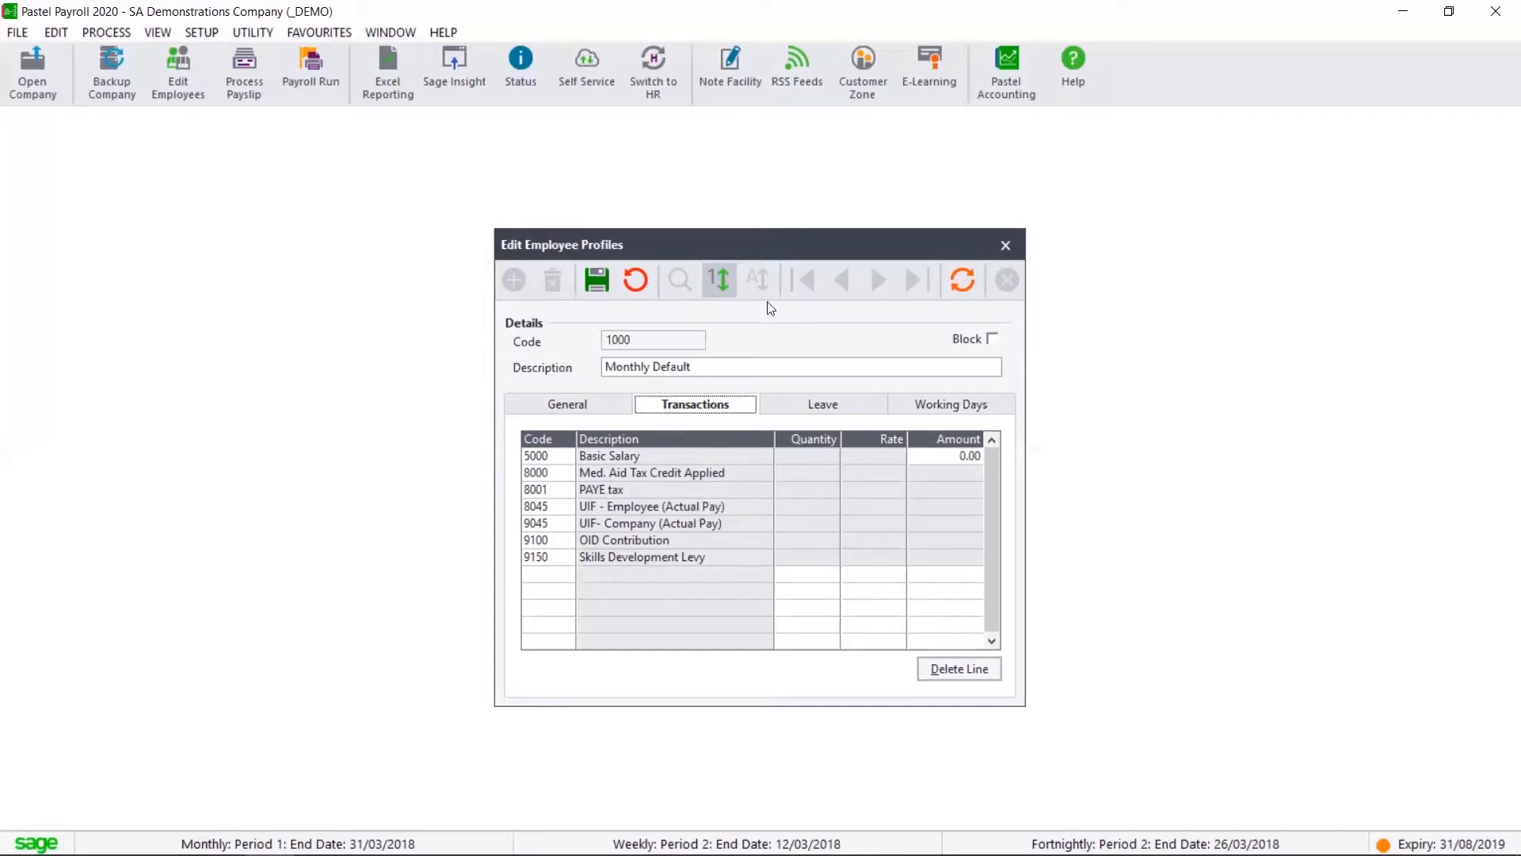
left_click(824, 403)
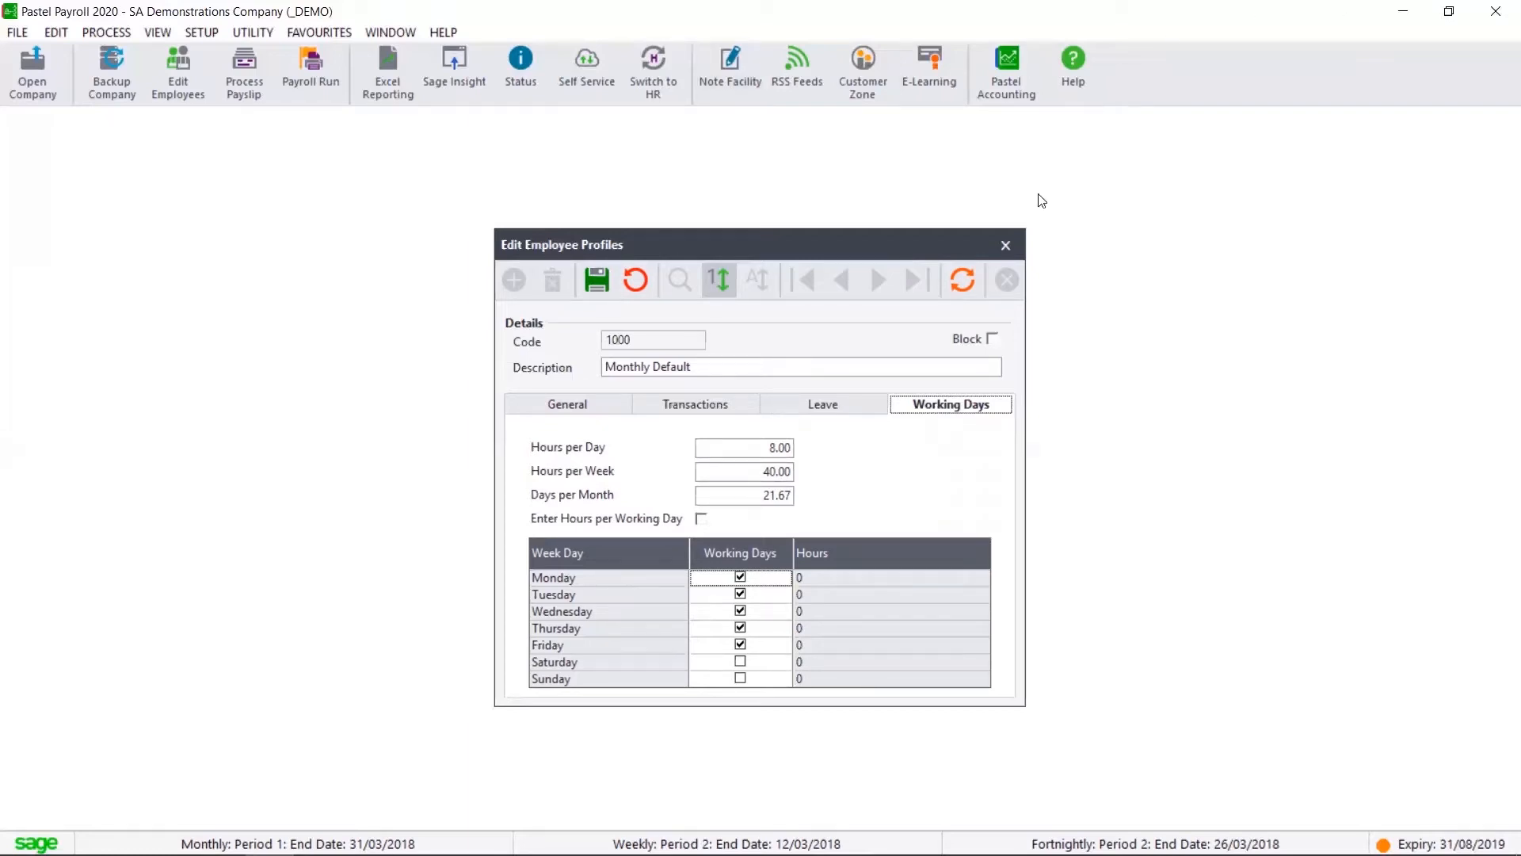
left_click(1006, 243)
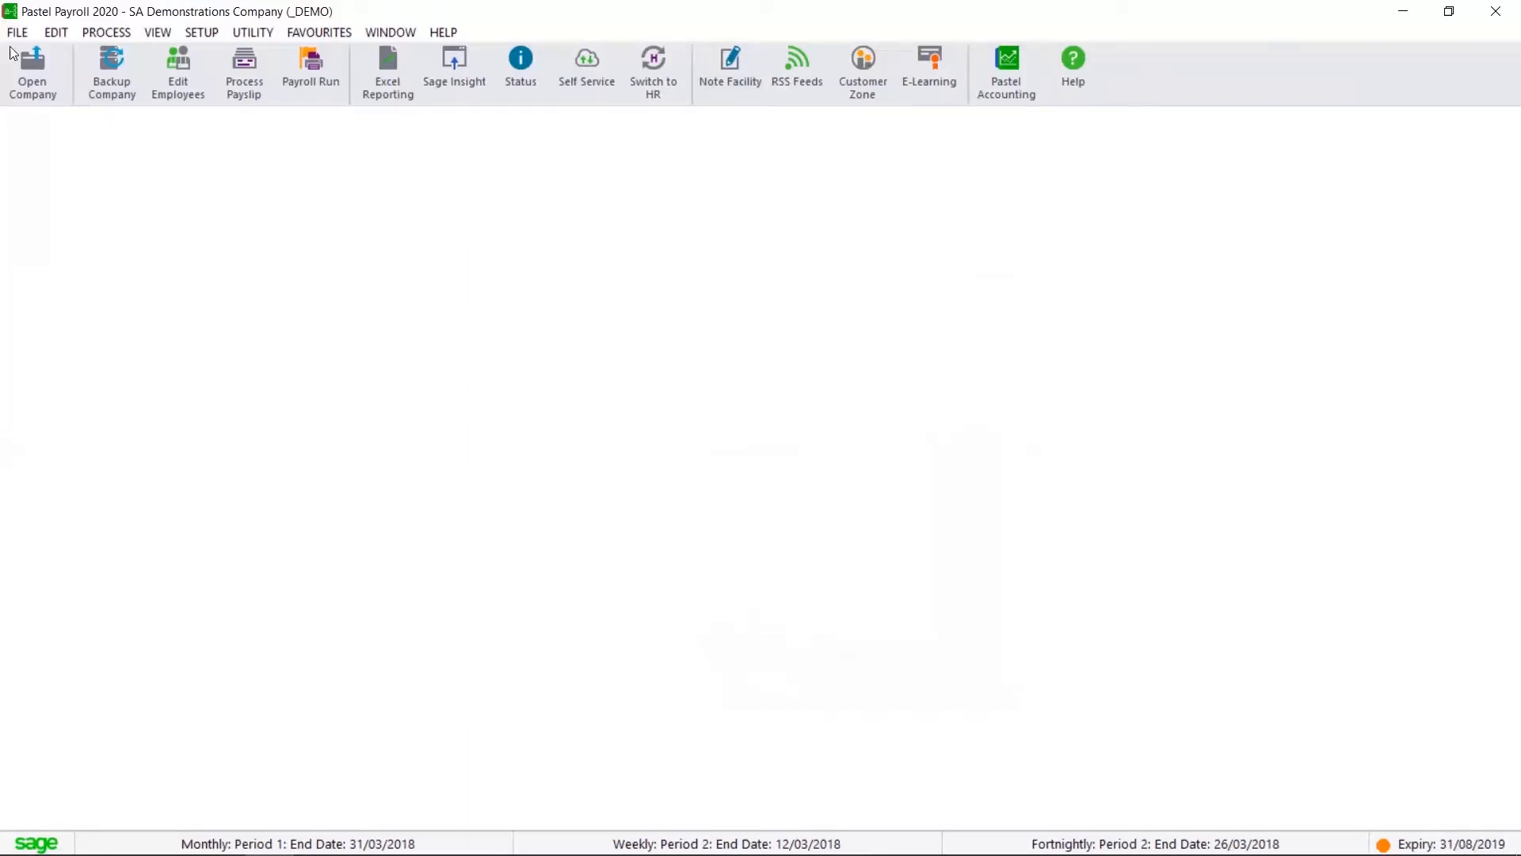
Step: Open the employee masterfile and examine the profiles that can be assigned to the first employee
left_click(57, 33)
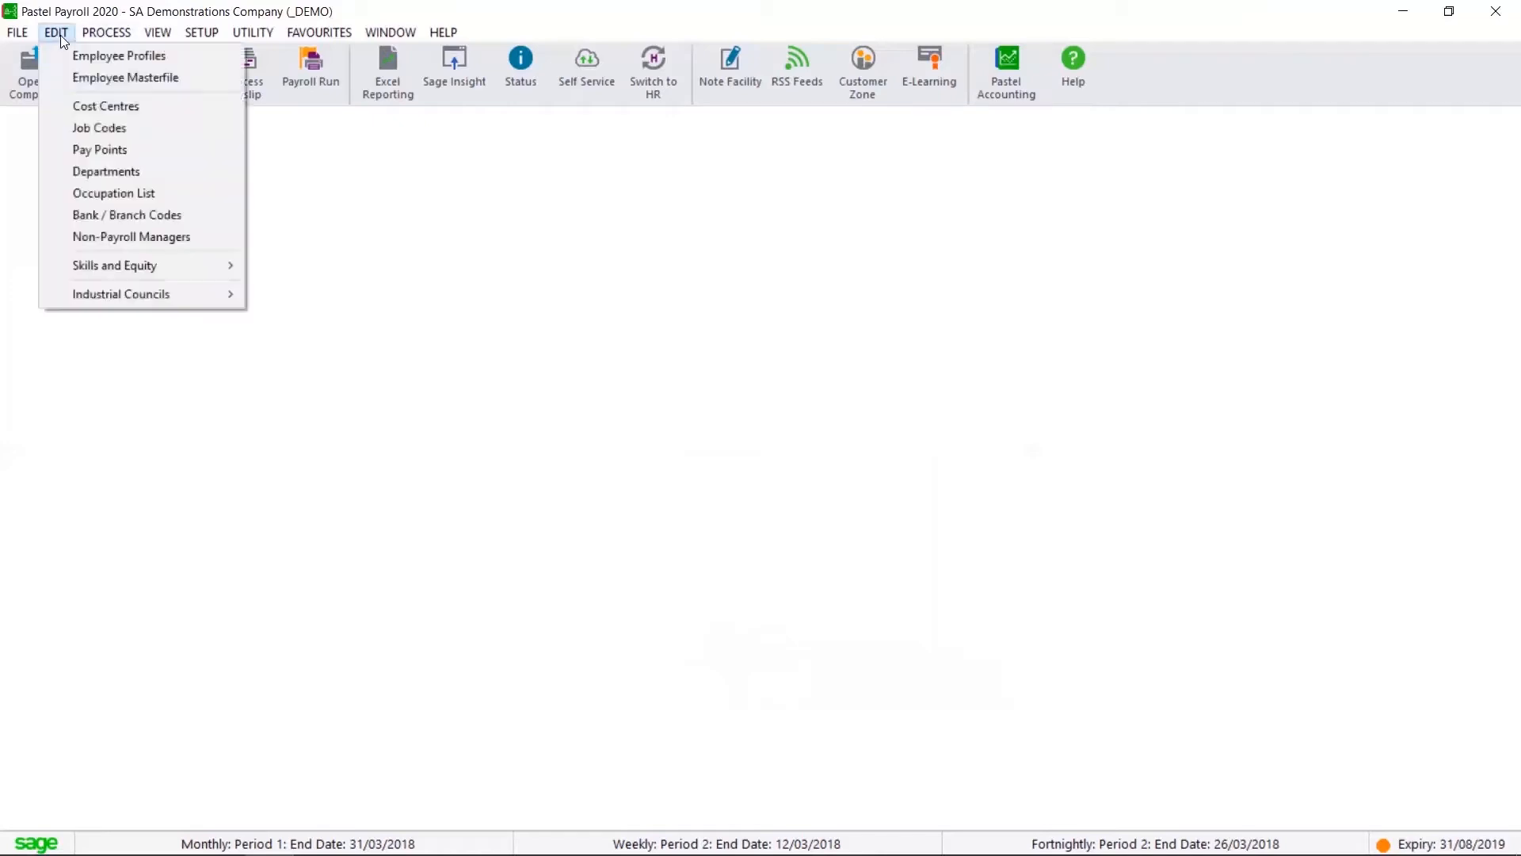
left_click(132, 77)
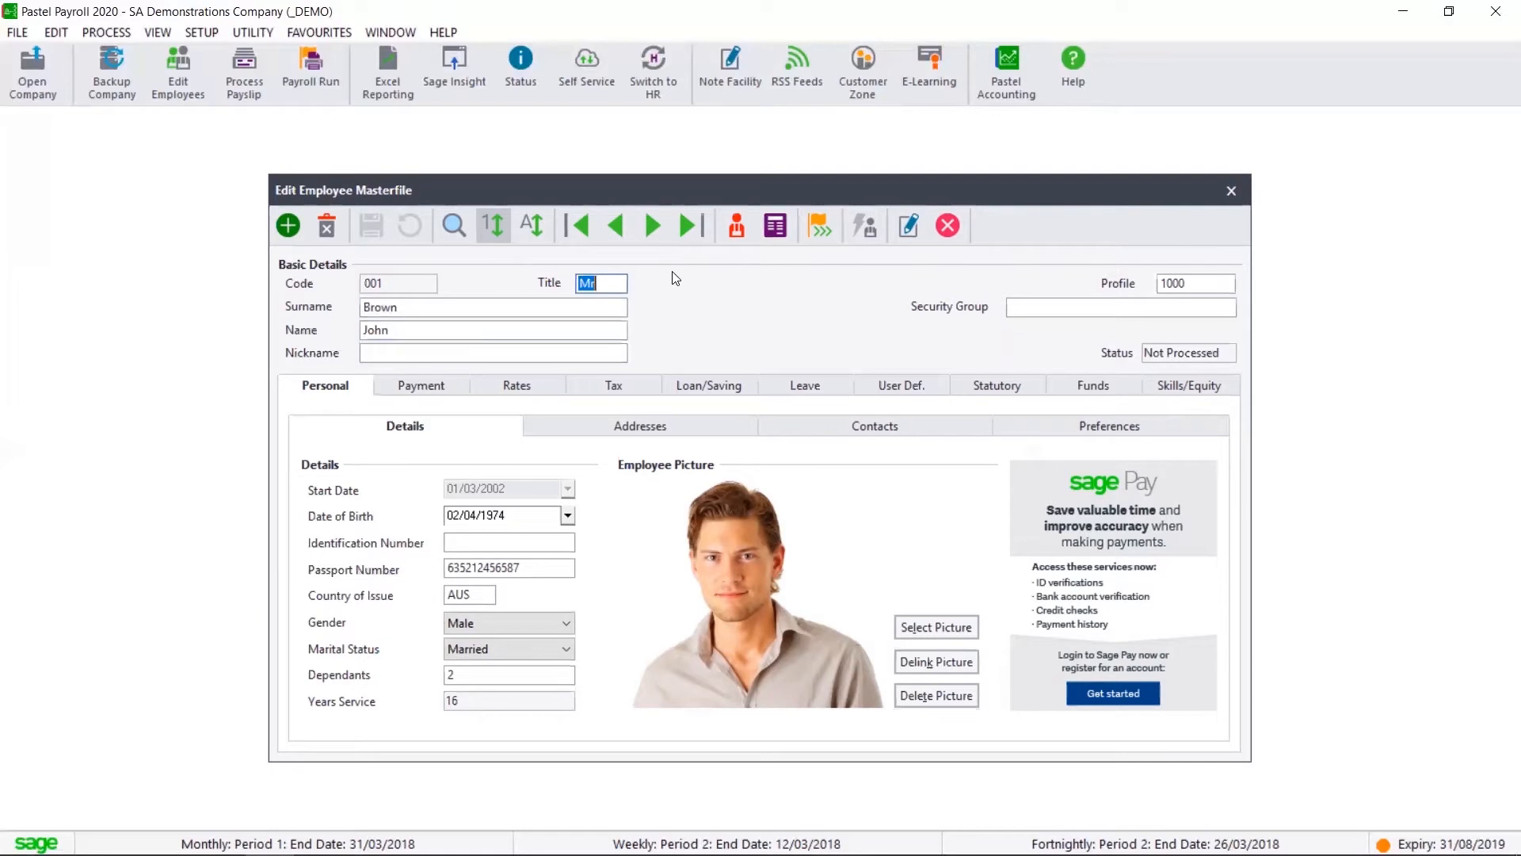
left_click(1192, 283)
left_click(1227, 285)
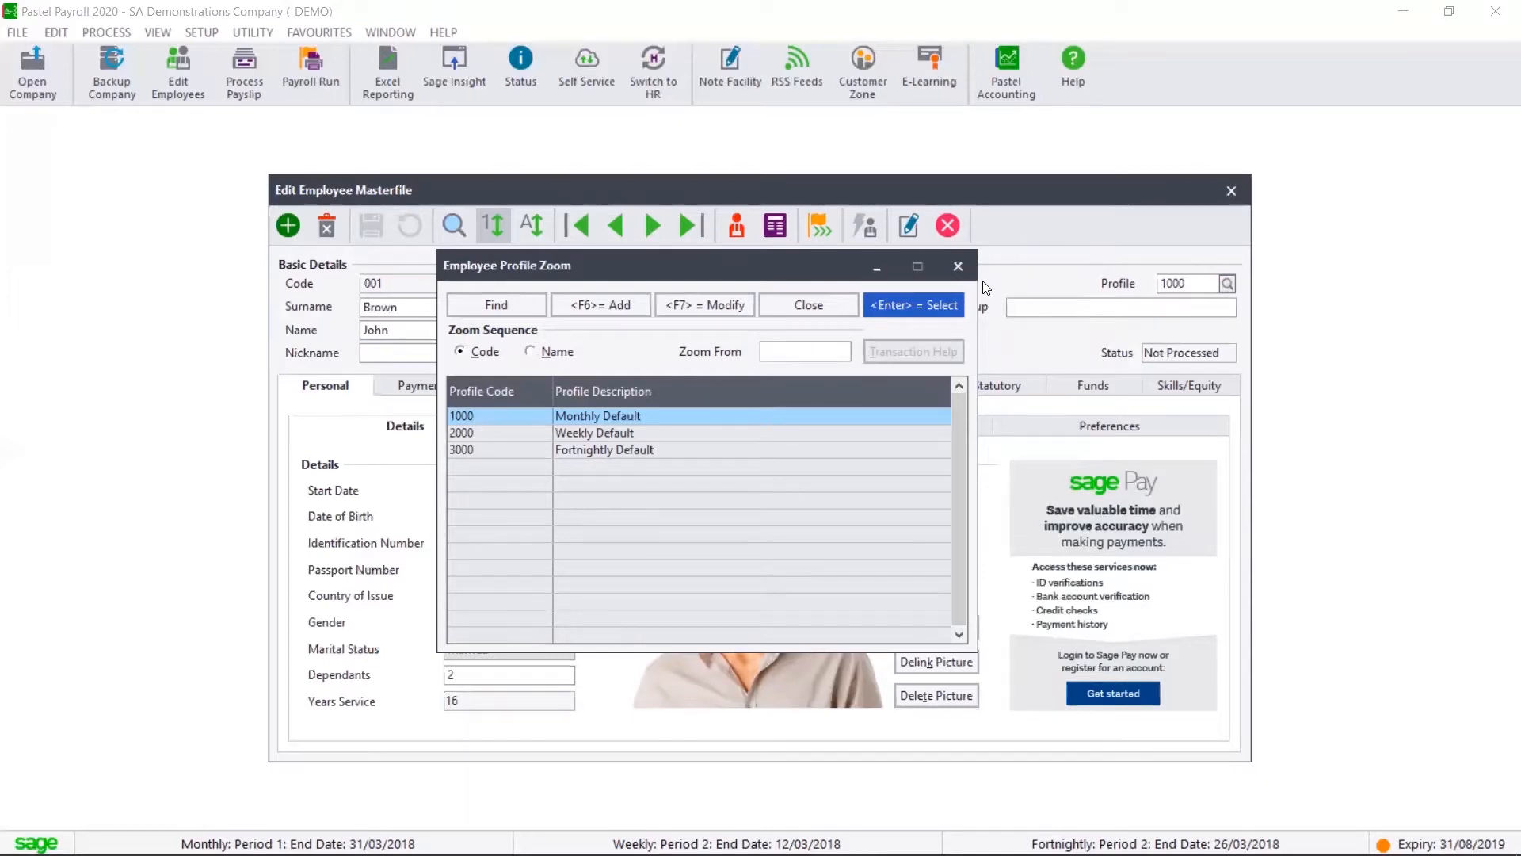
left_click(965, 259)
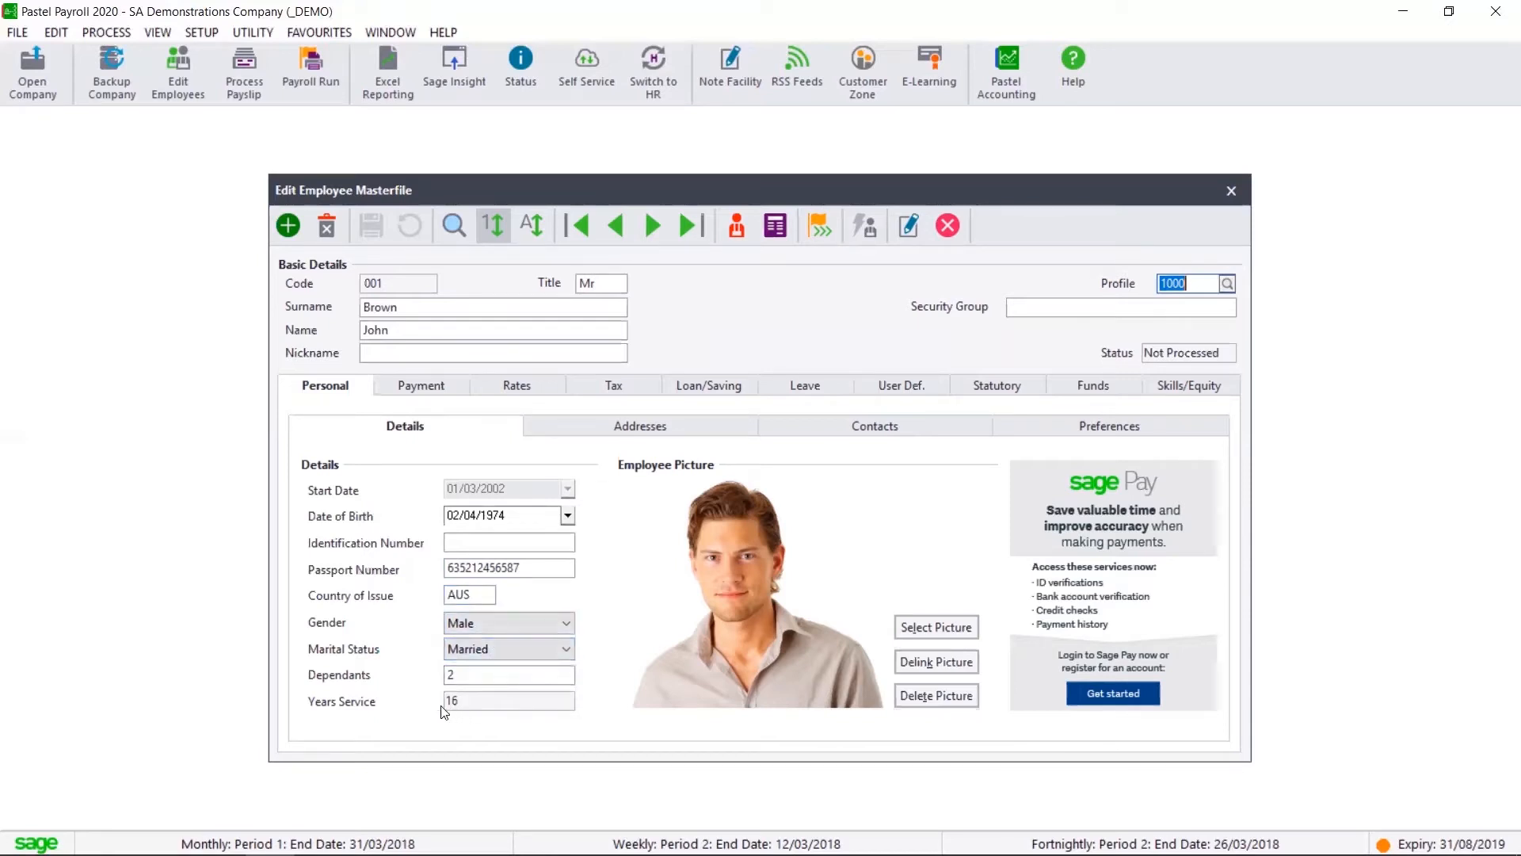
Step: Review the employee's addresses, contact details including the payslip password field, and consent preferences
left_click(655, 439)
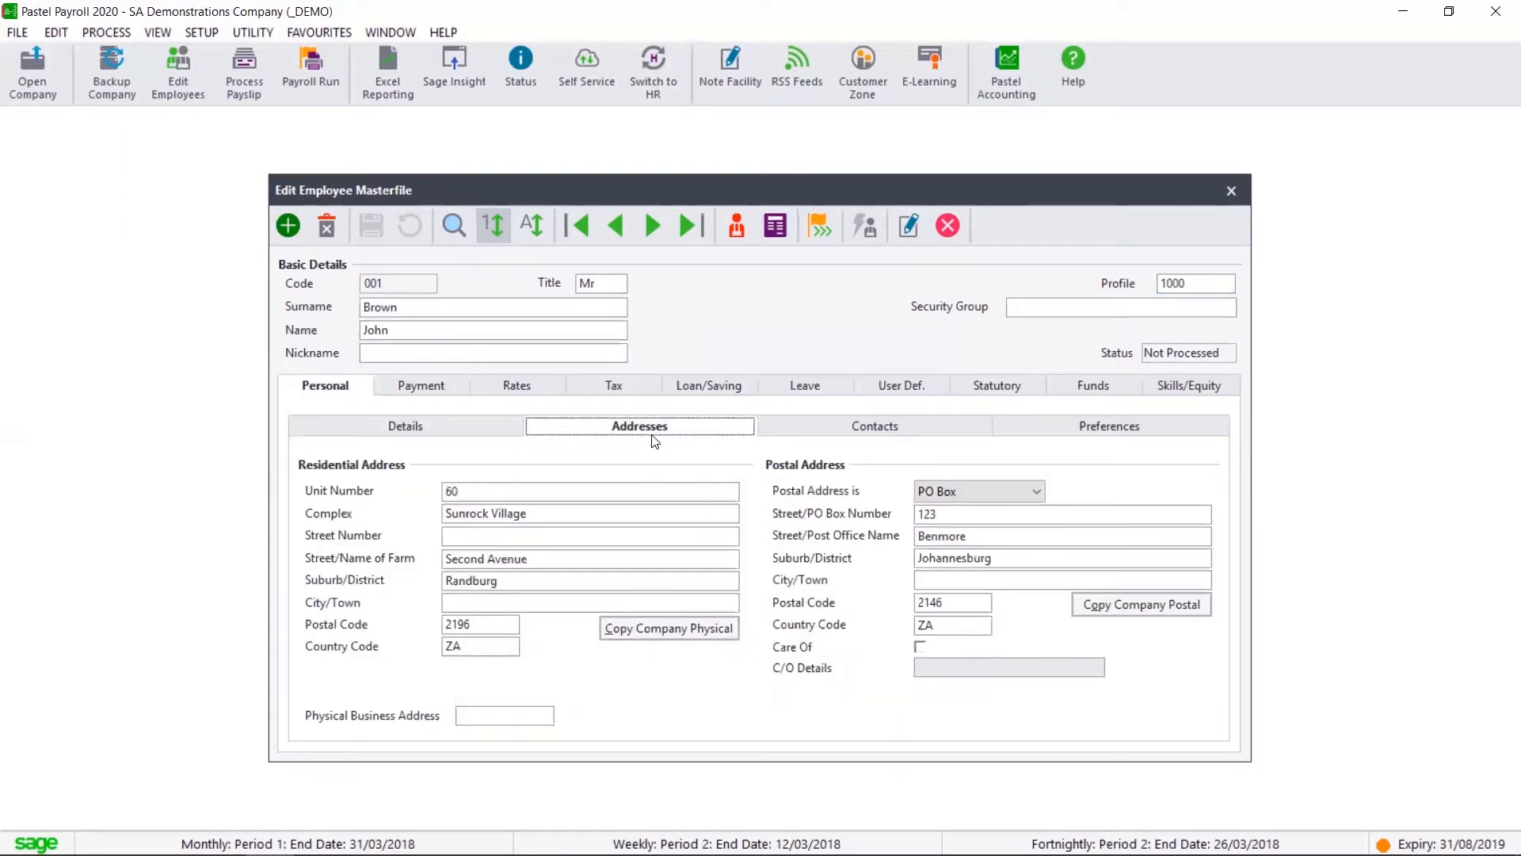
left_click(931, 430)
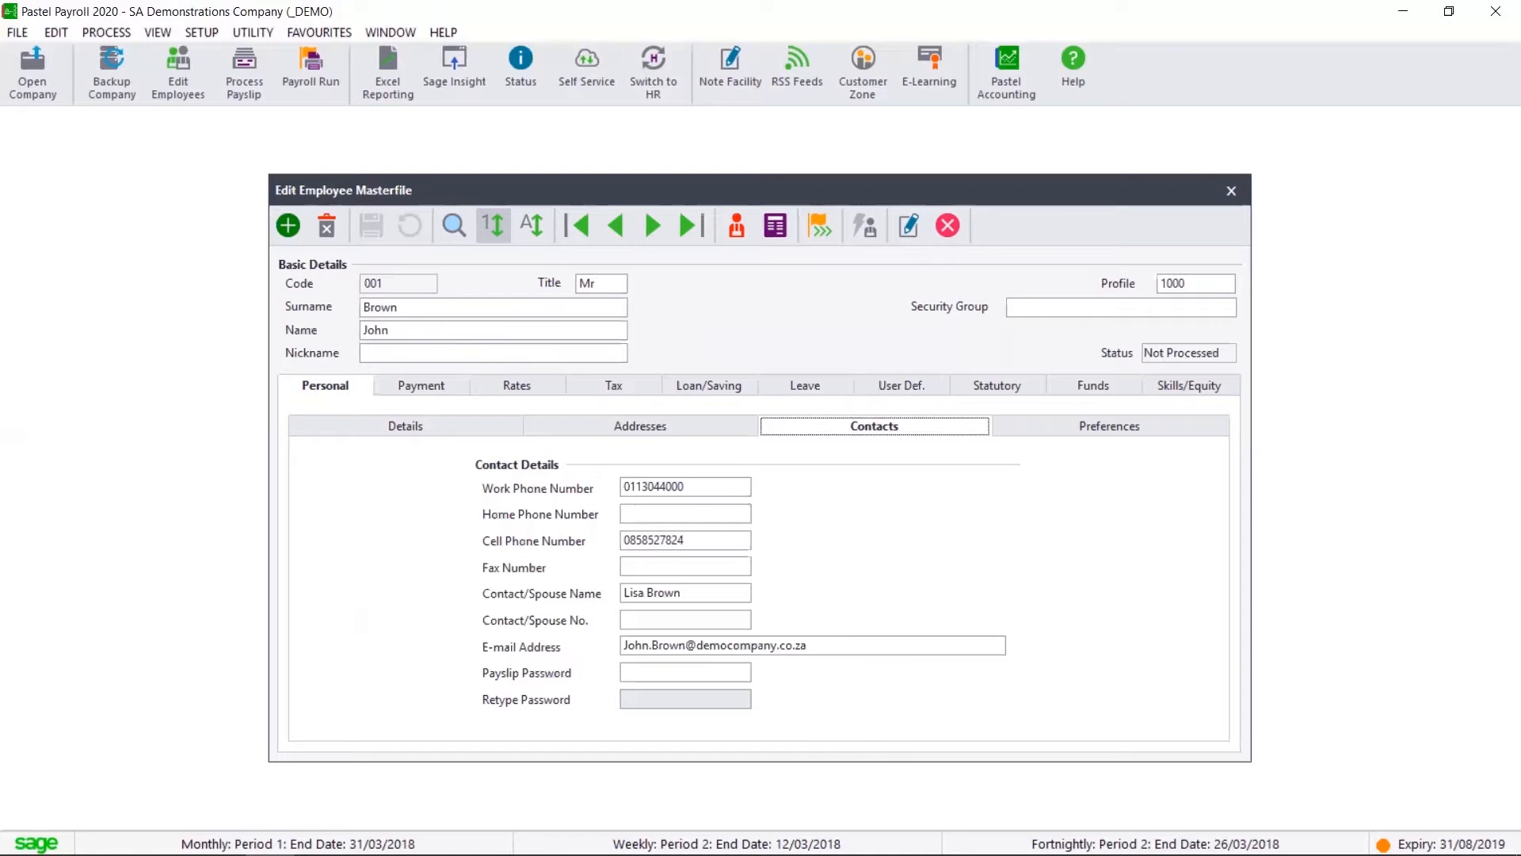
left_click(675, 670)
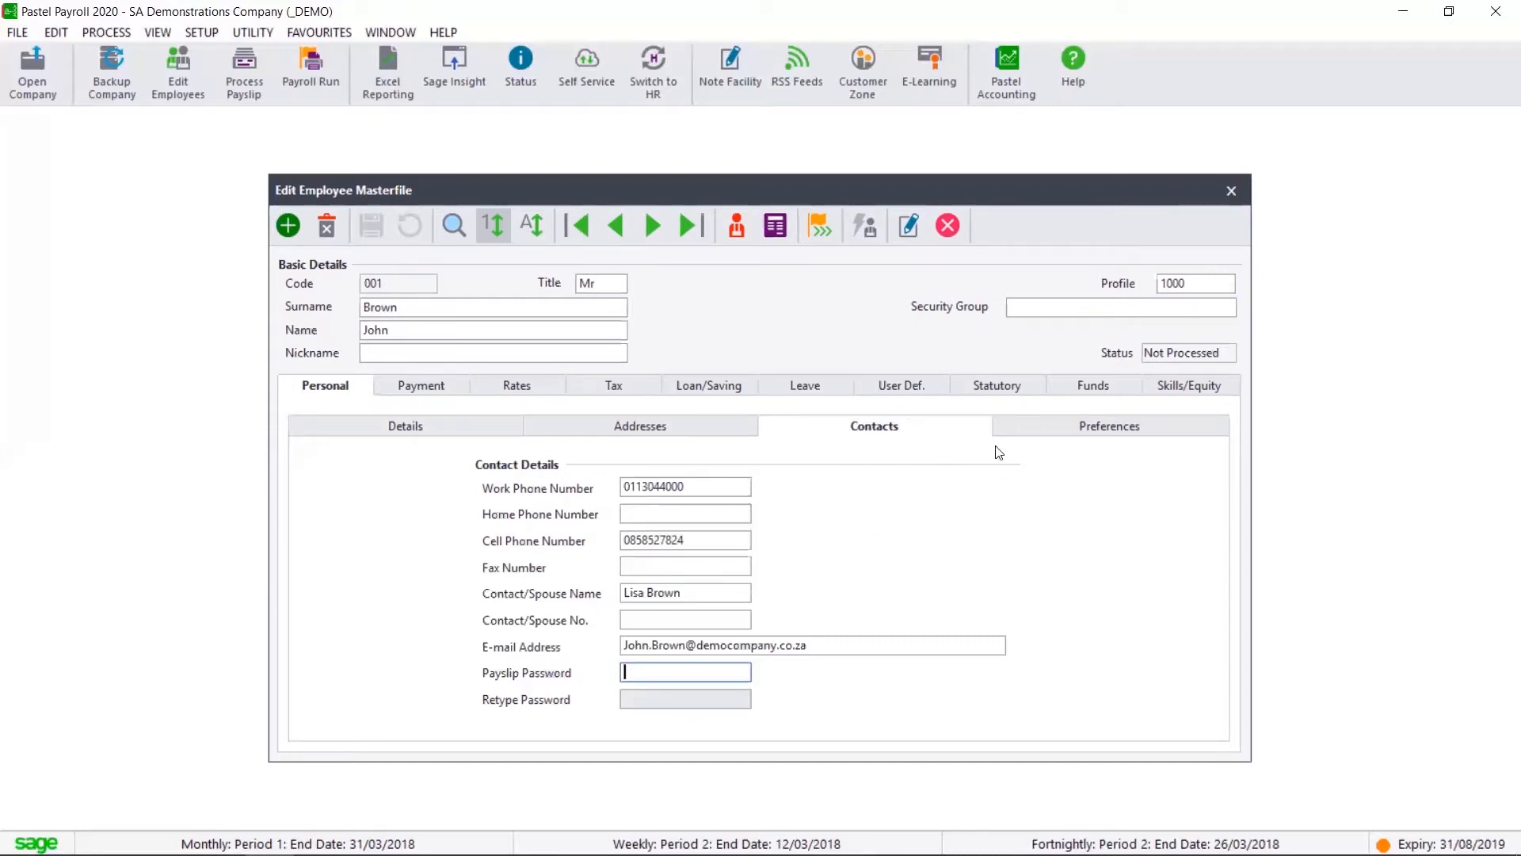
left_click(1086, 430)
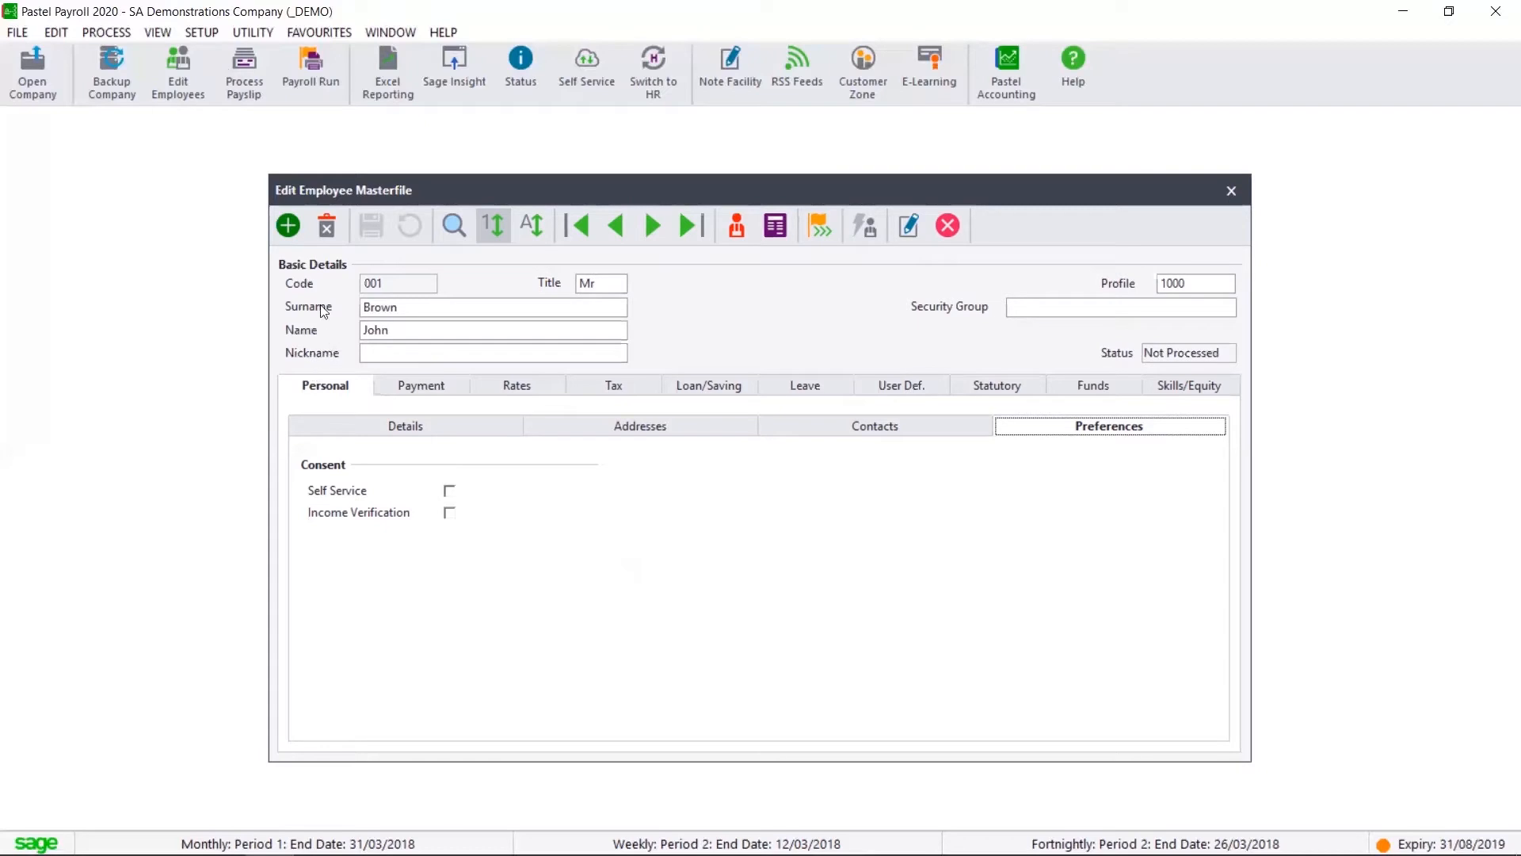
Step: Review the employee's payment, bank and job details and the available payment methods
left_click(434, 386)
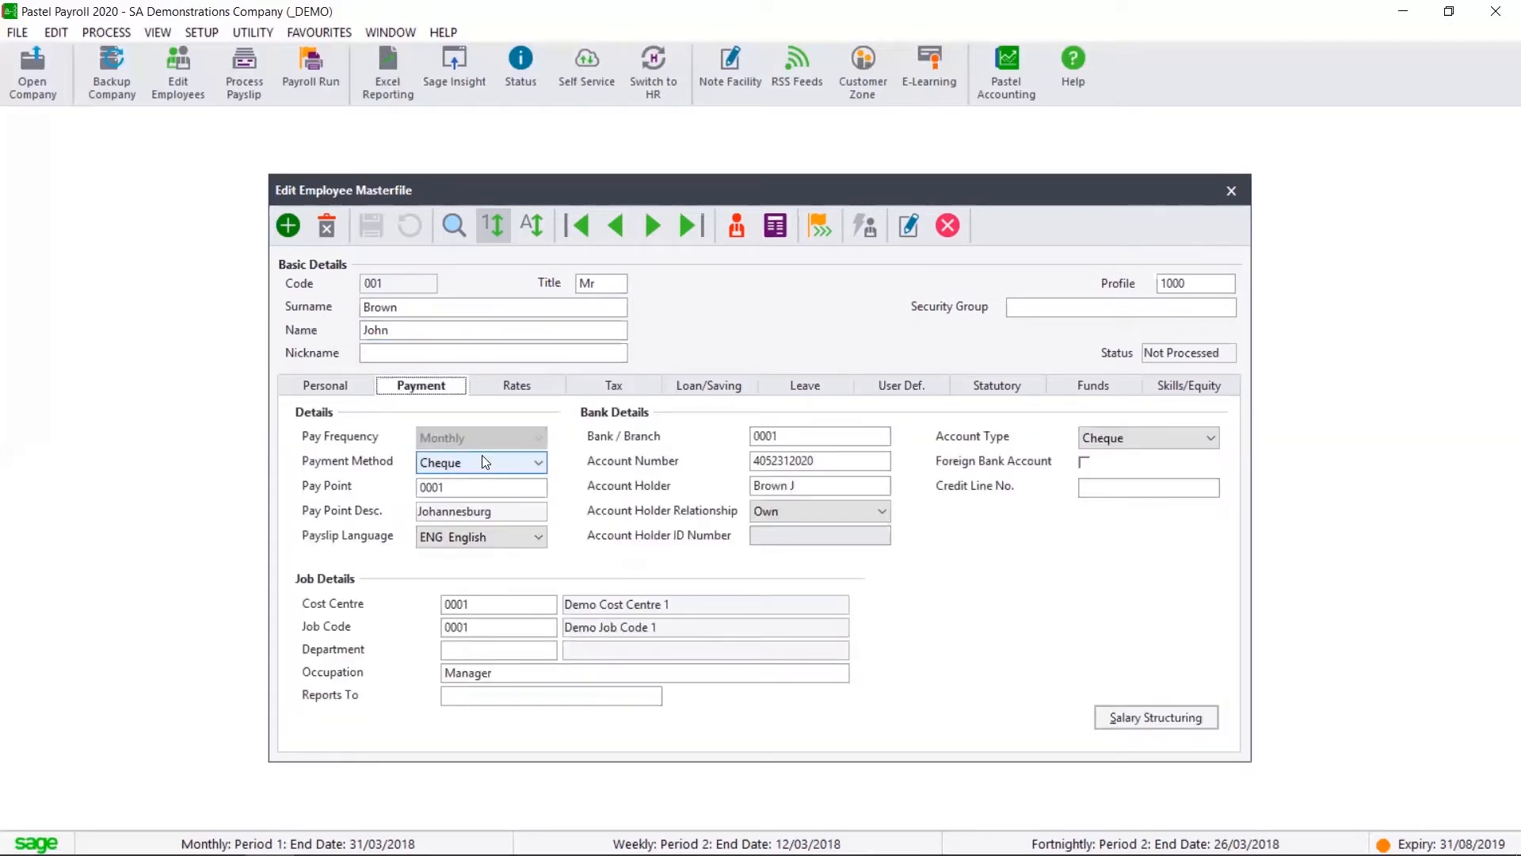
left_click(540, 464)
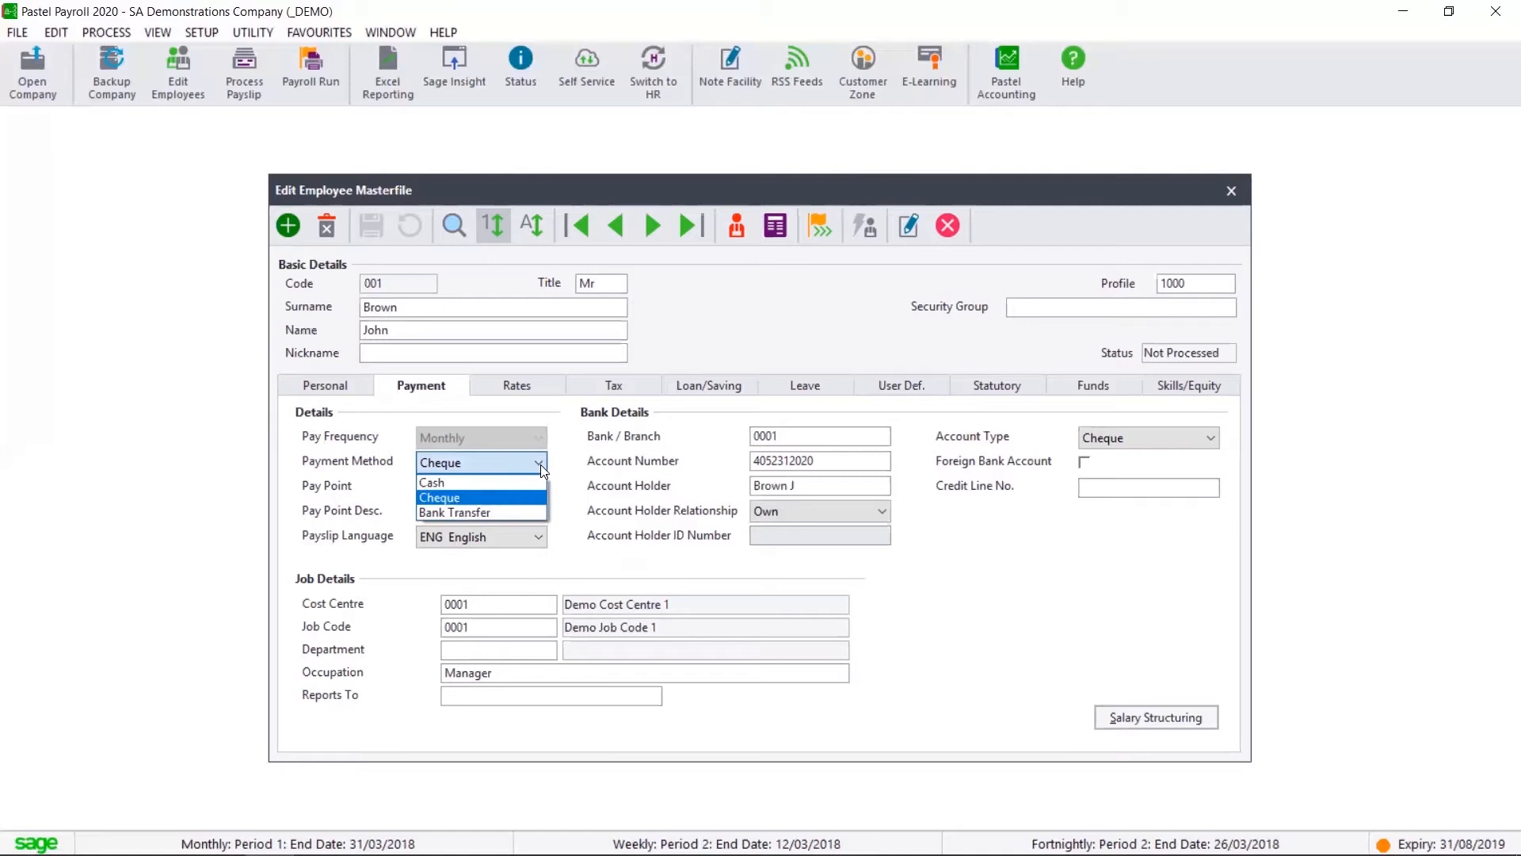
left_click(540, 464)
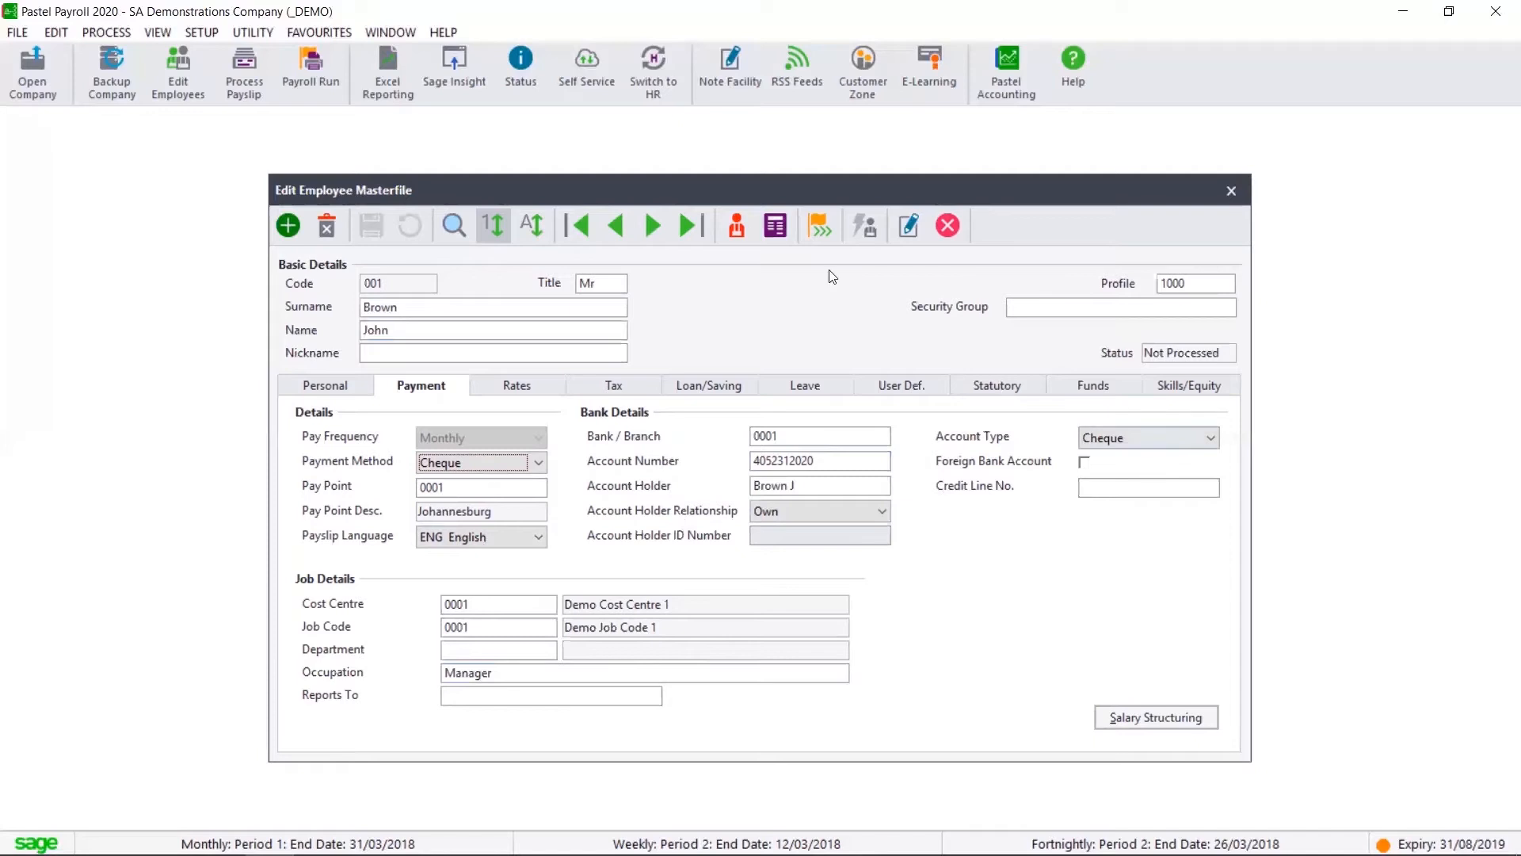
Step: Review the employee's tax details, leave balances and statutory information
left_click(610, 393)
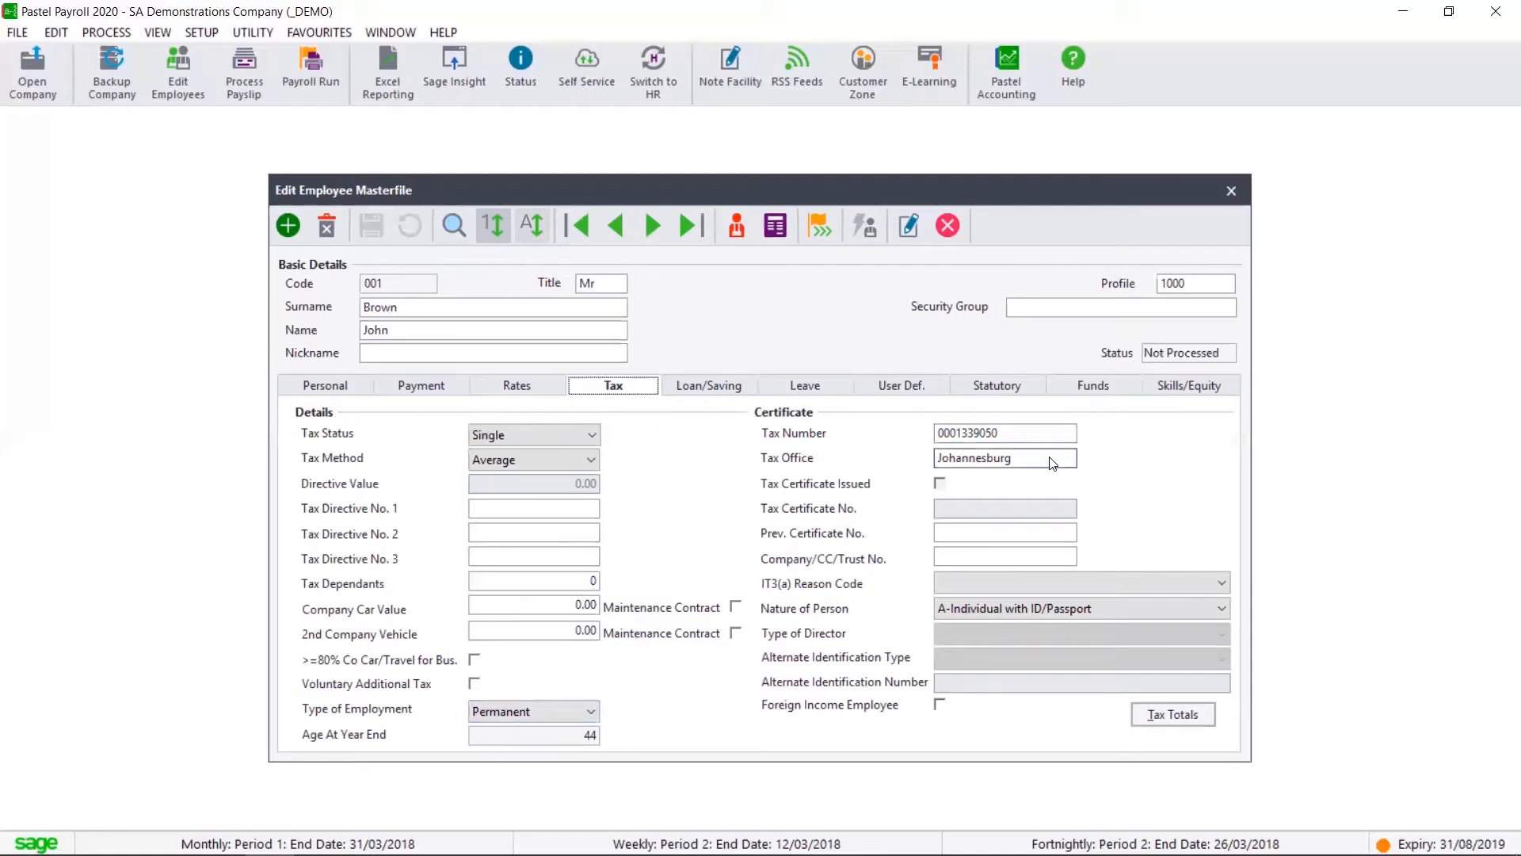
left_click(813, 389)
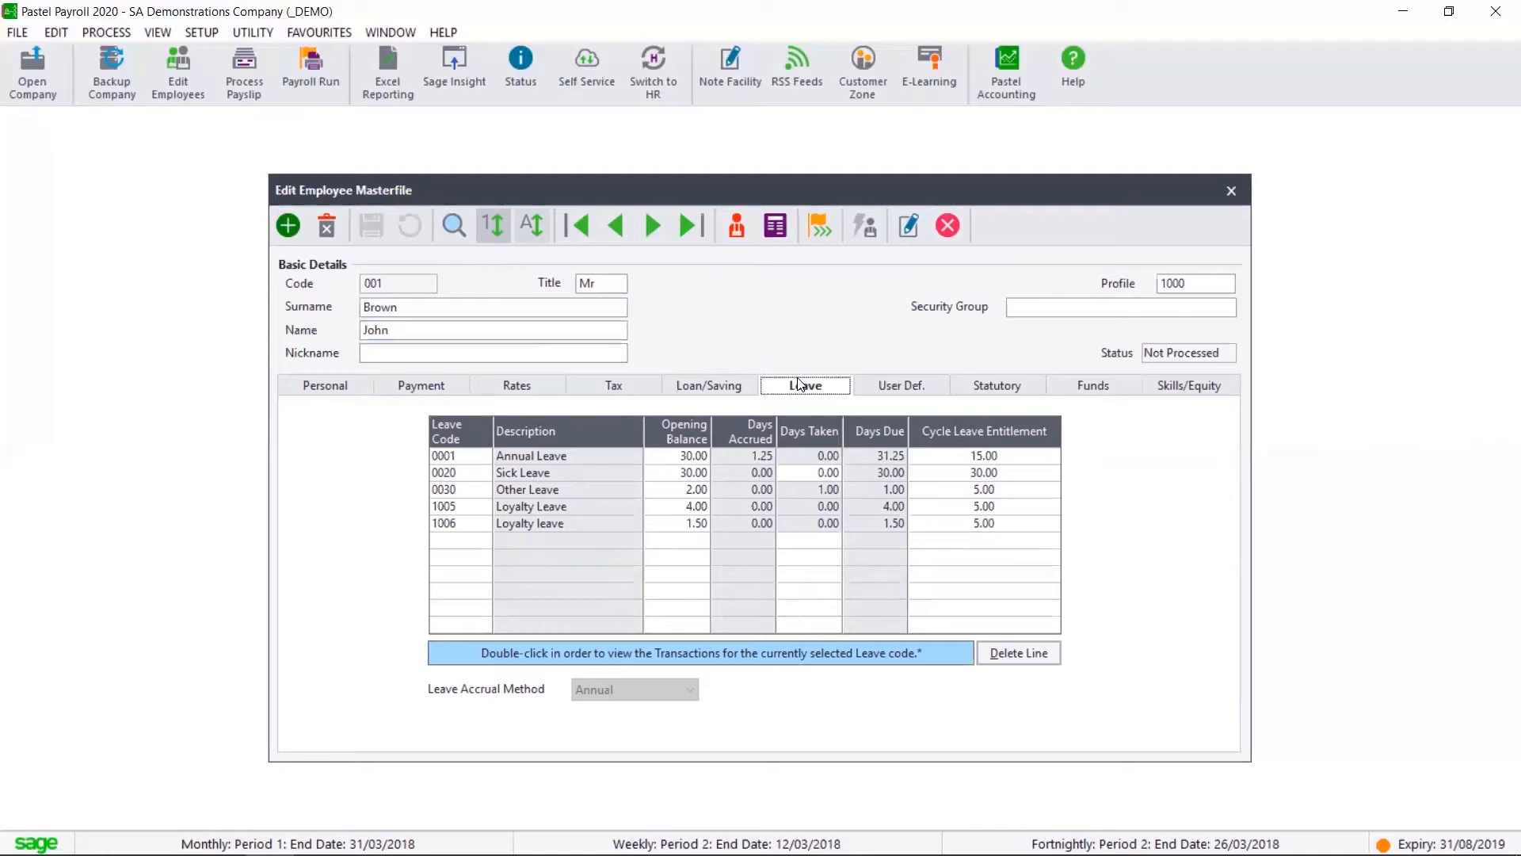
left_click(1007, 389)
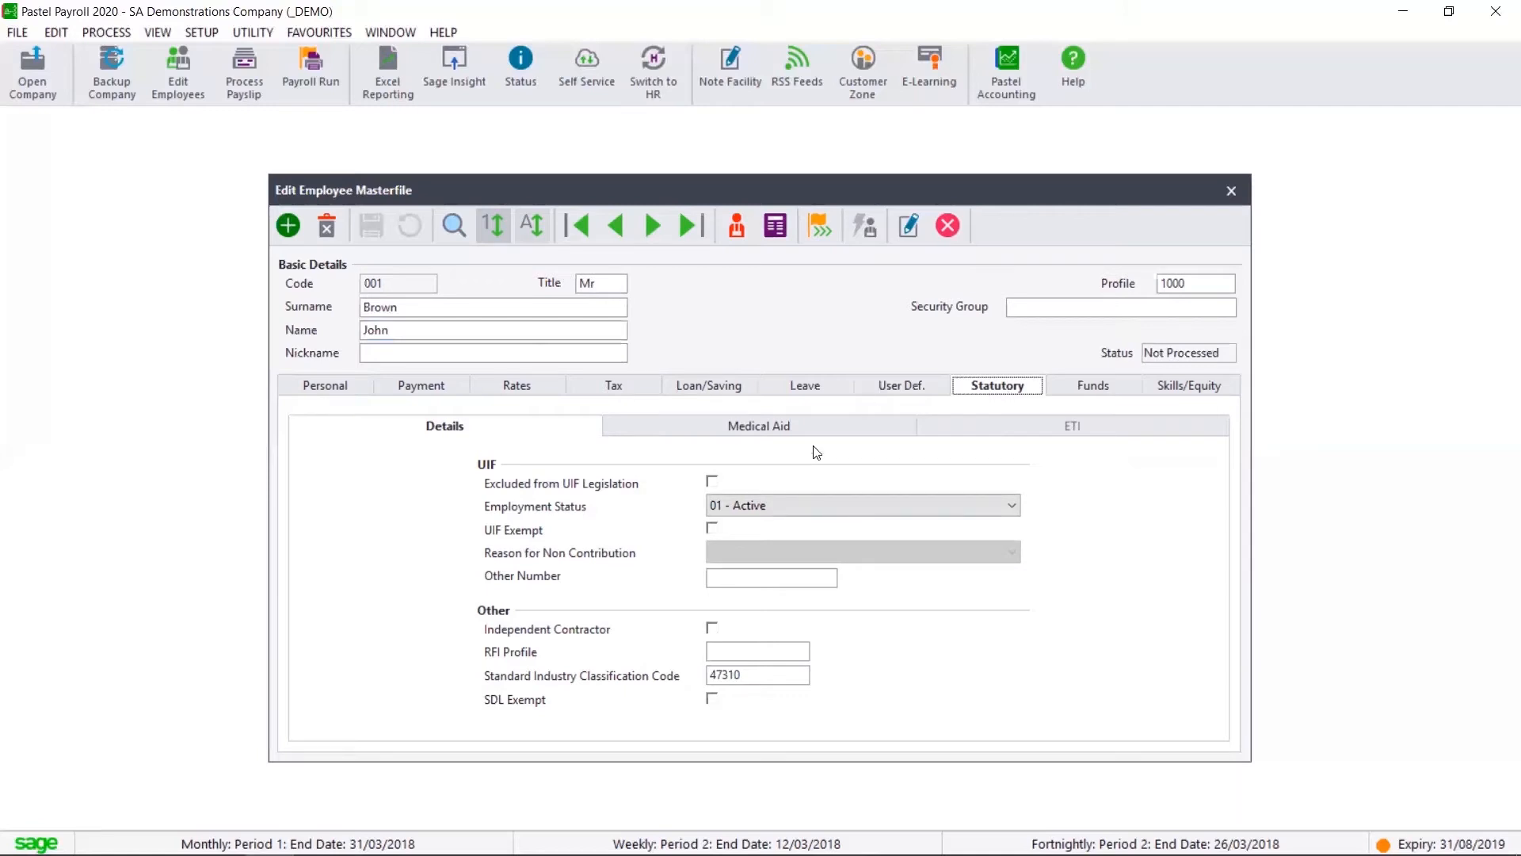
Step: Review the employee's medical aid beneficiary details and close the employee masterfile
left_click(835, 426)
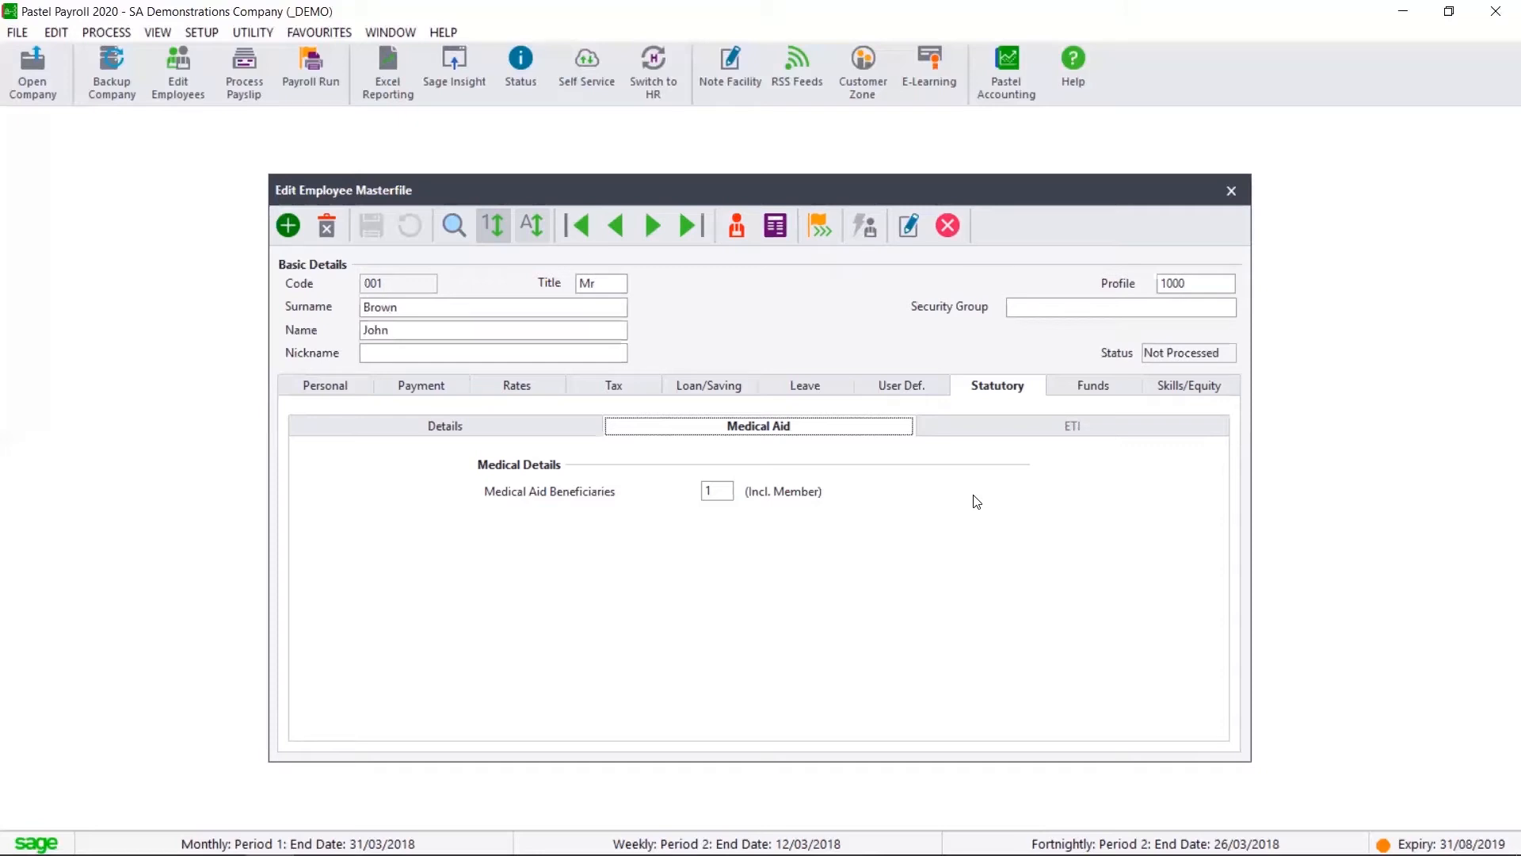
key("Escape")
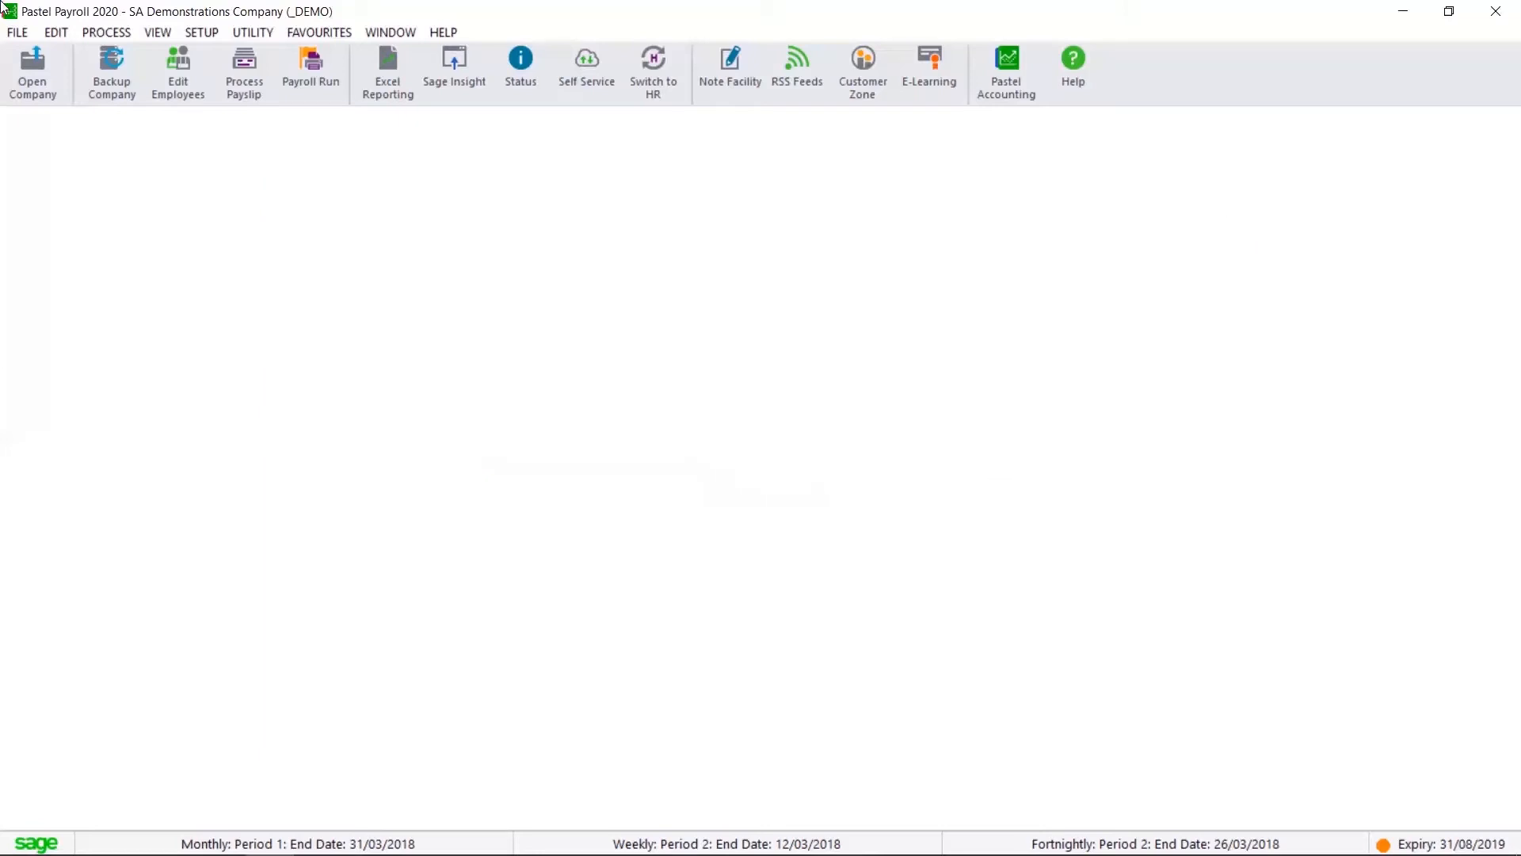
Step: Open payslip processing and select the fifth employee, who is paid weekly, from the employee list
left_click(99, 33)
left_click(127, 55)
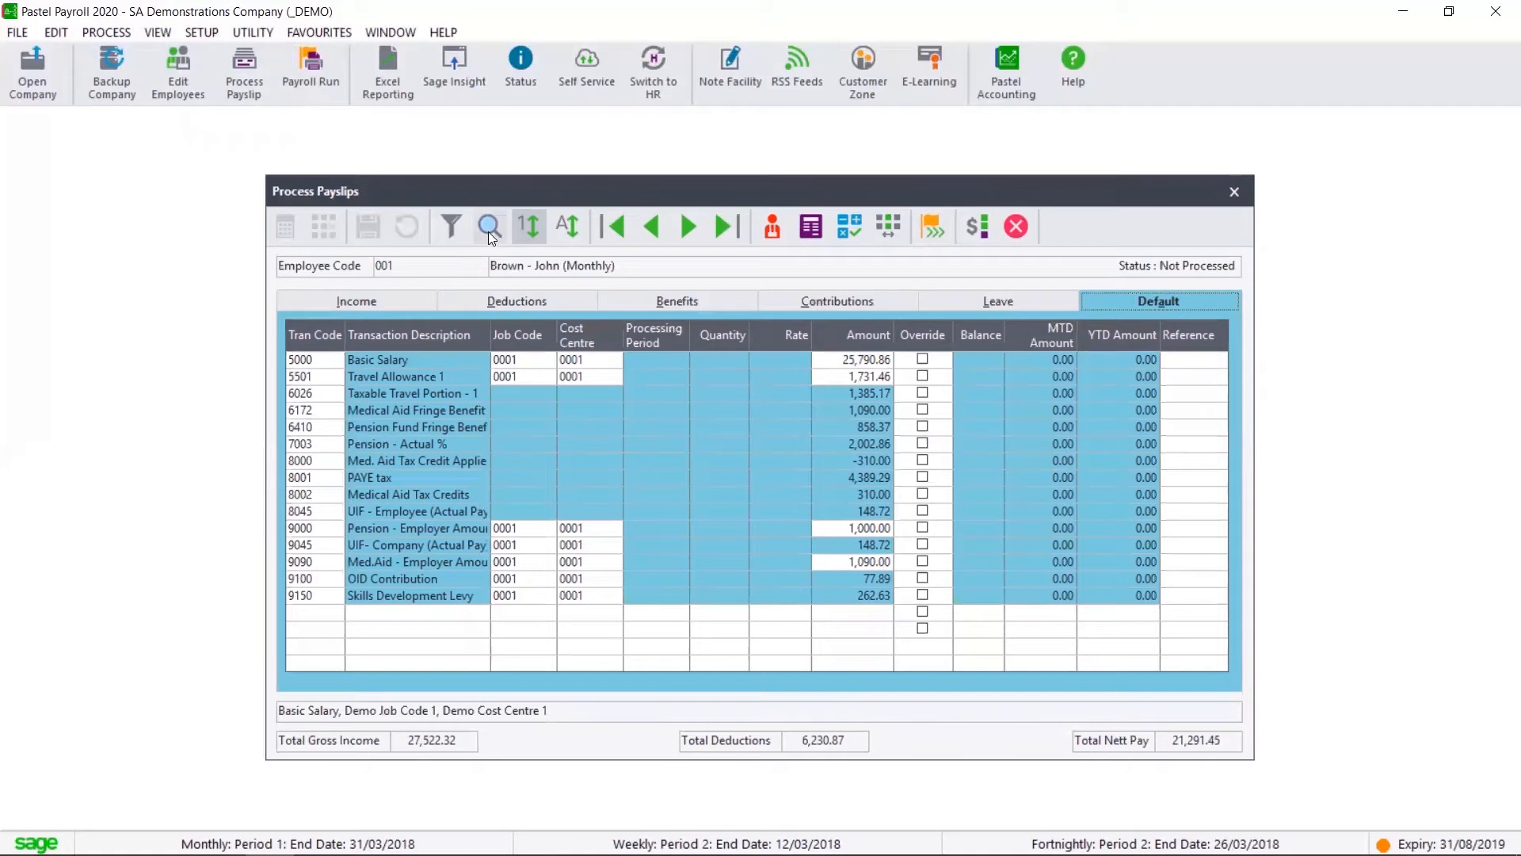
left_click(489, 228)
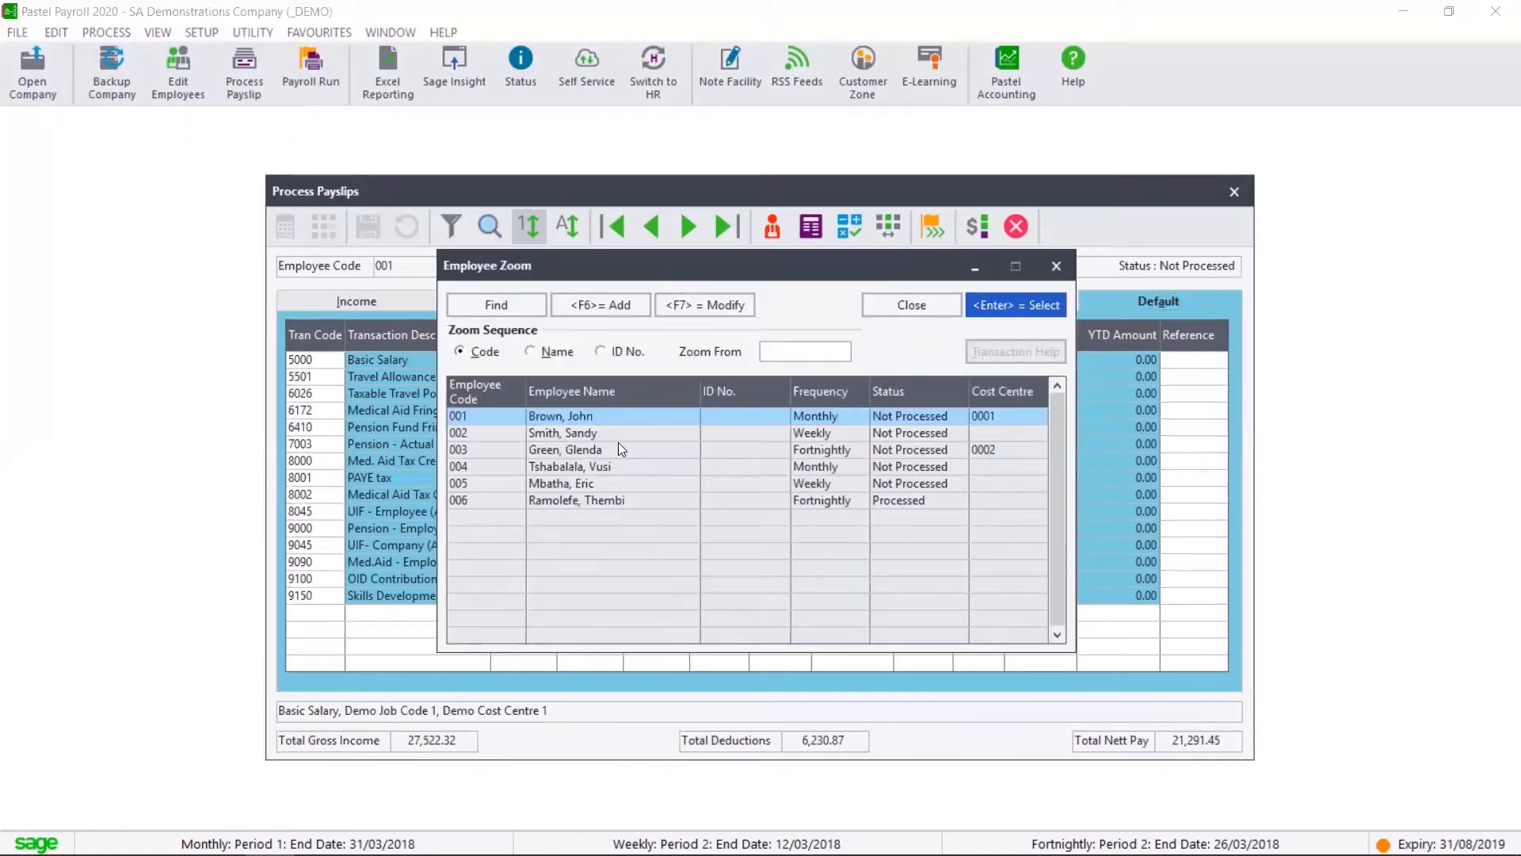
double_click(675, 482)
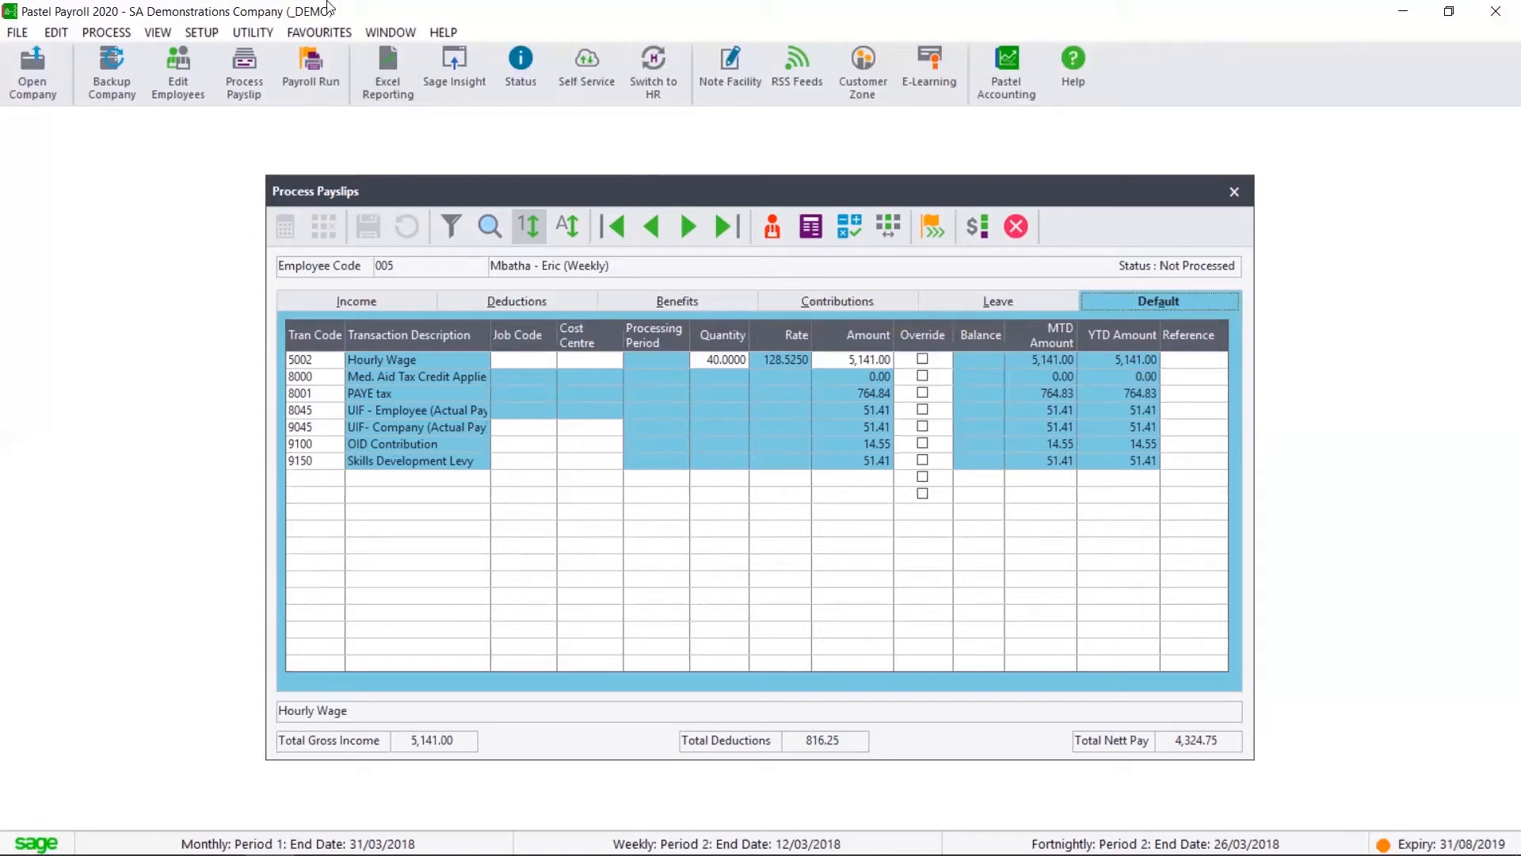
Step: Review the weekly employee's payslip income, deductions, benefits, contributions and leave, and return to the default transactions
left_click(384, 301)
left_click(523, 302)
left_click(675, 304)
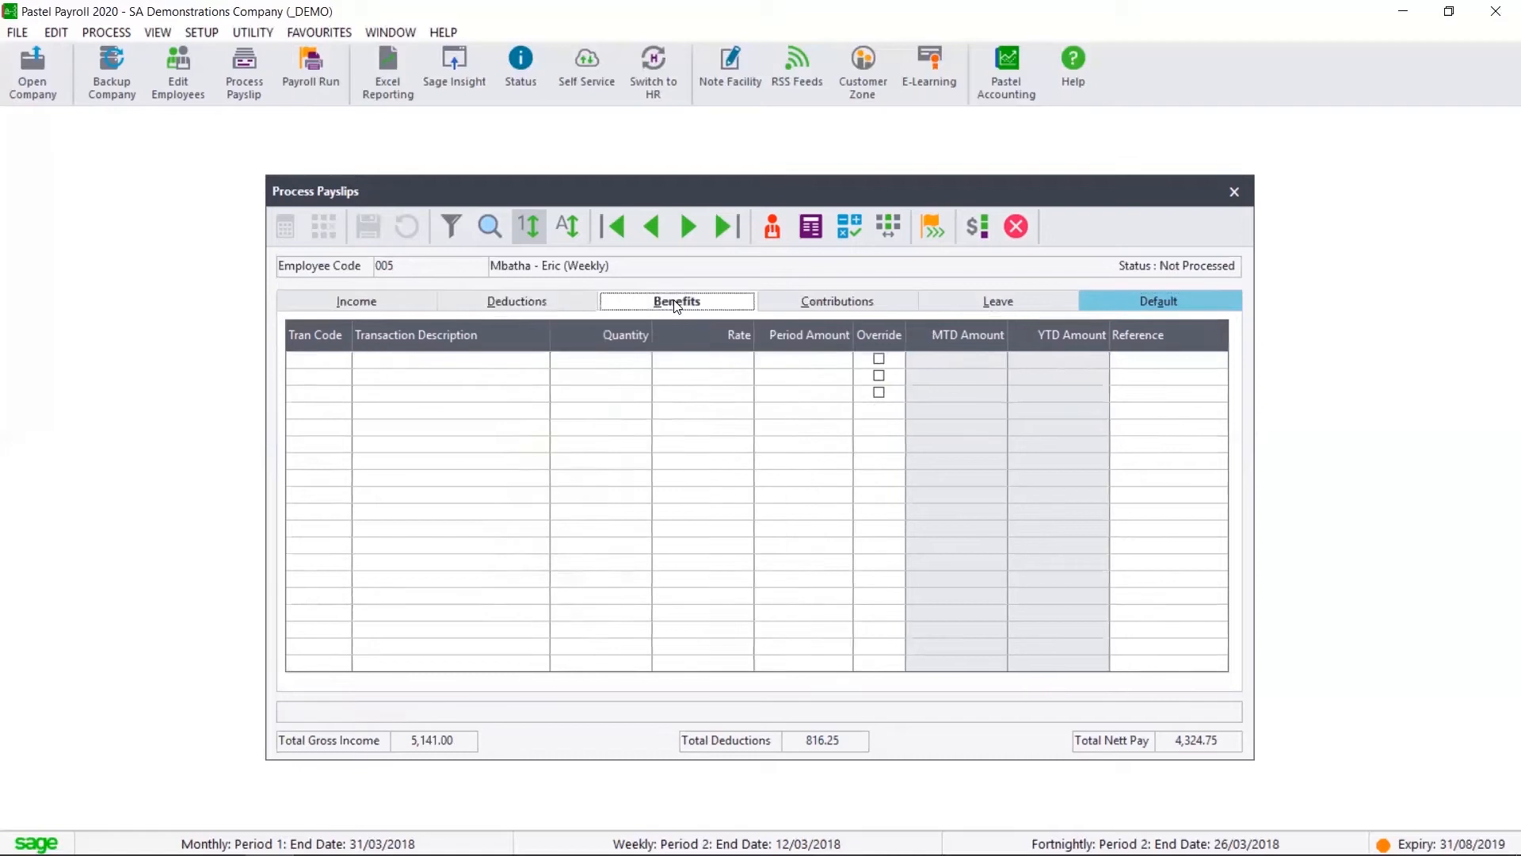
left_click(849, 302)
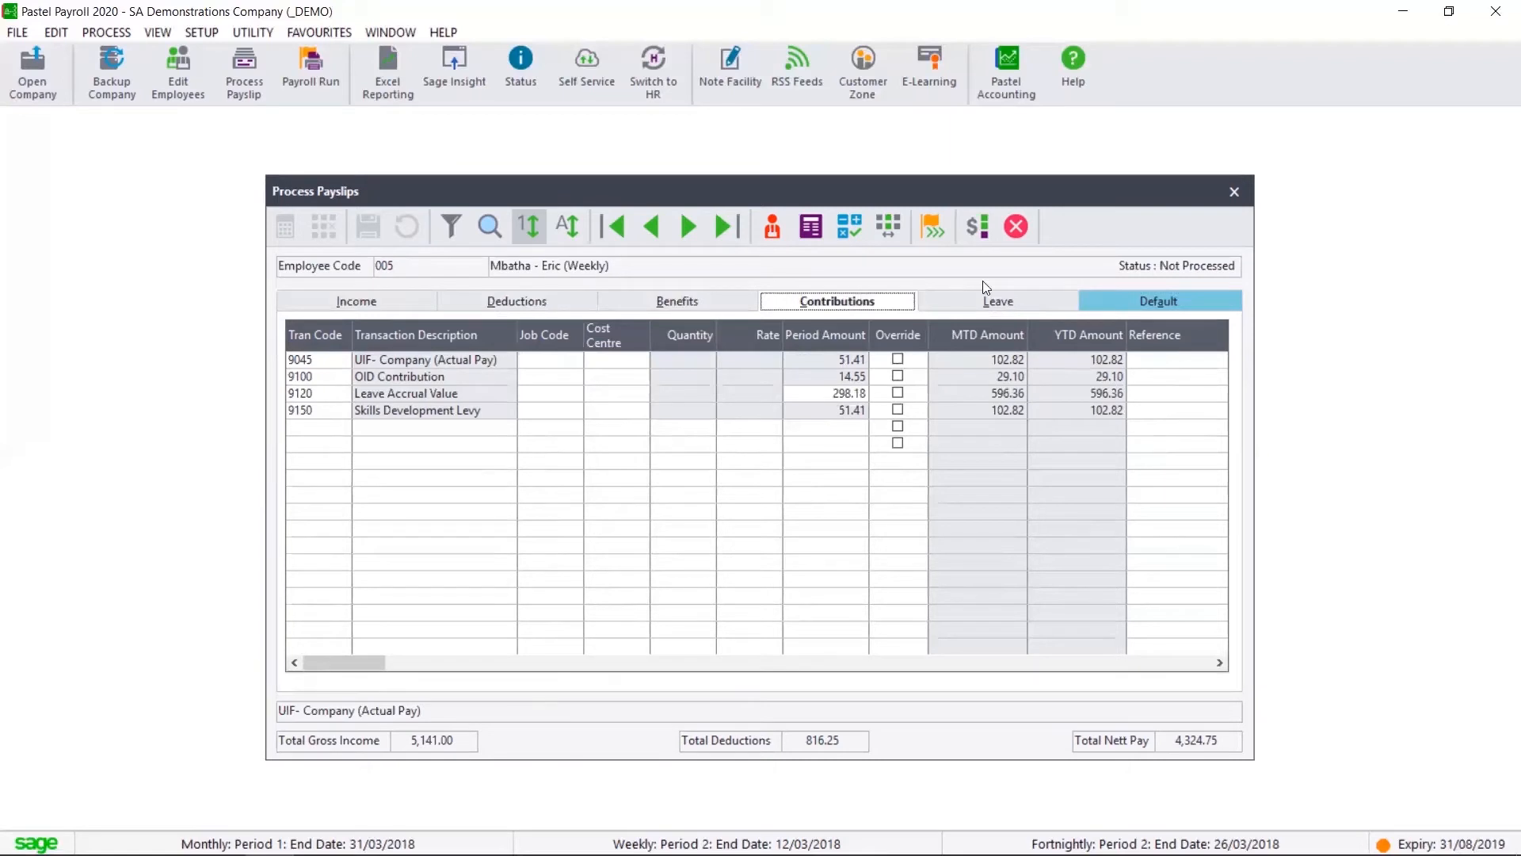
left_click(1000, 301)
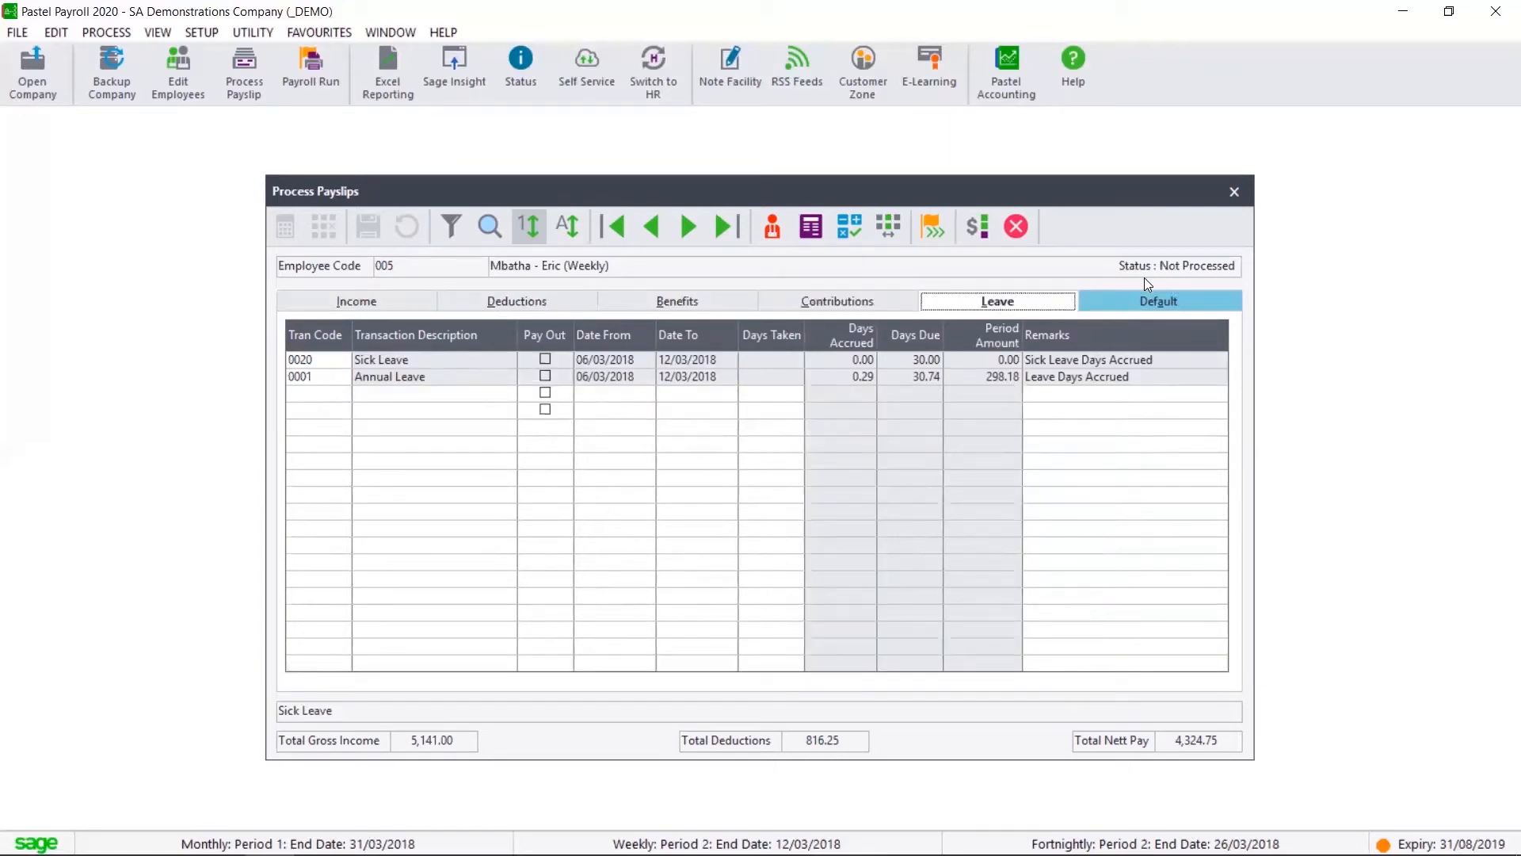
left_click(1130, 316)
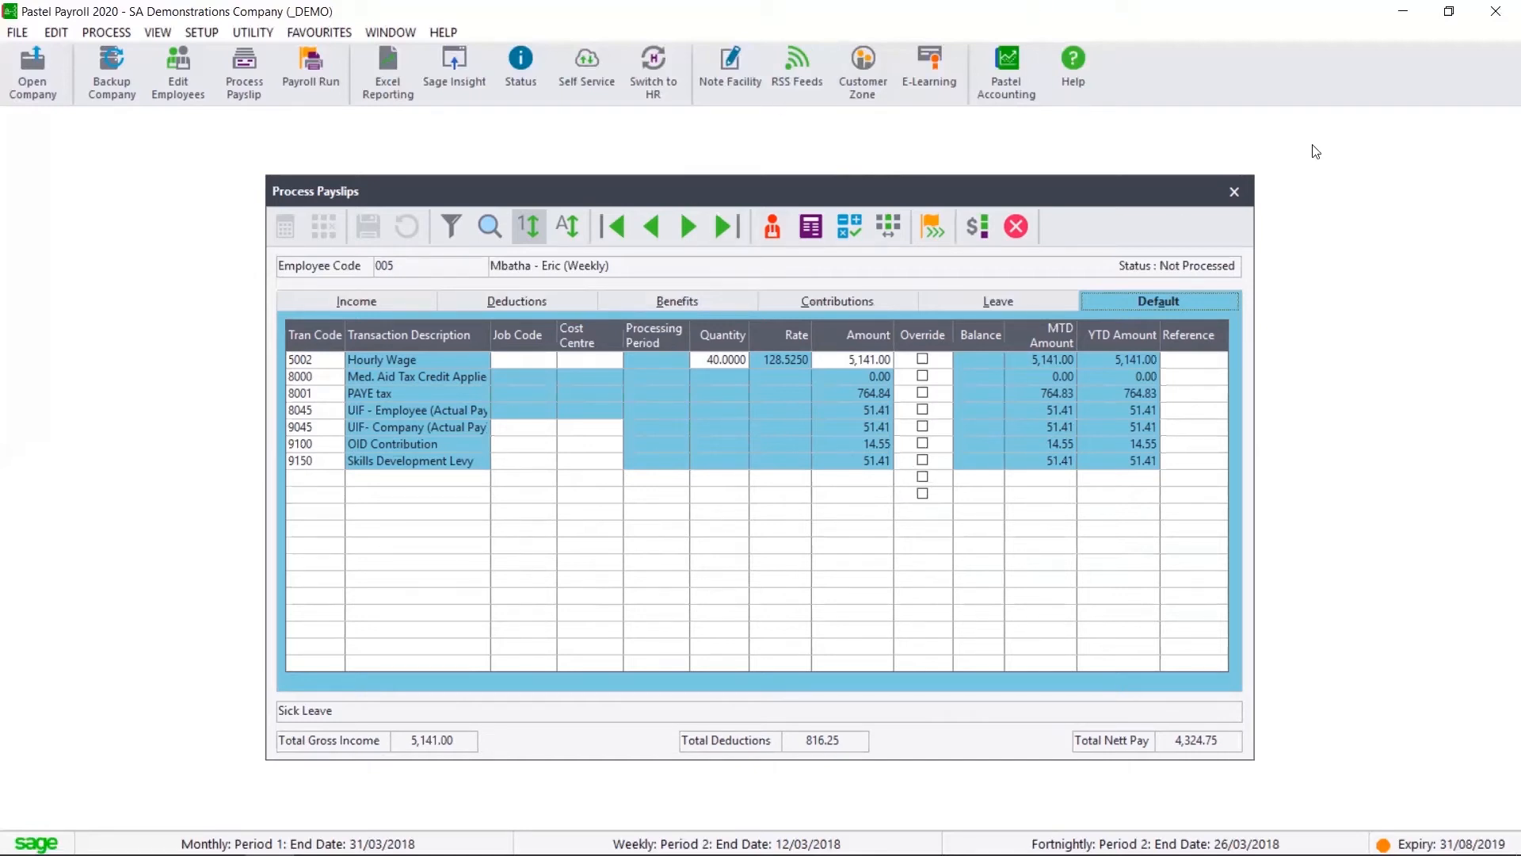
Step: Add the Annual Bonus transaction (code 5200) to the income lines of the weekly employee's payslip
left_click(409, 306)
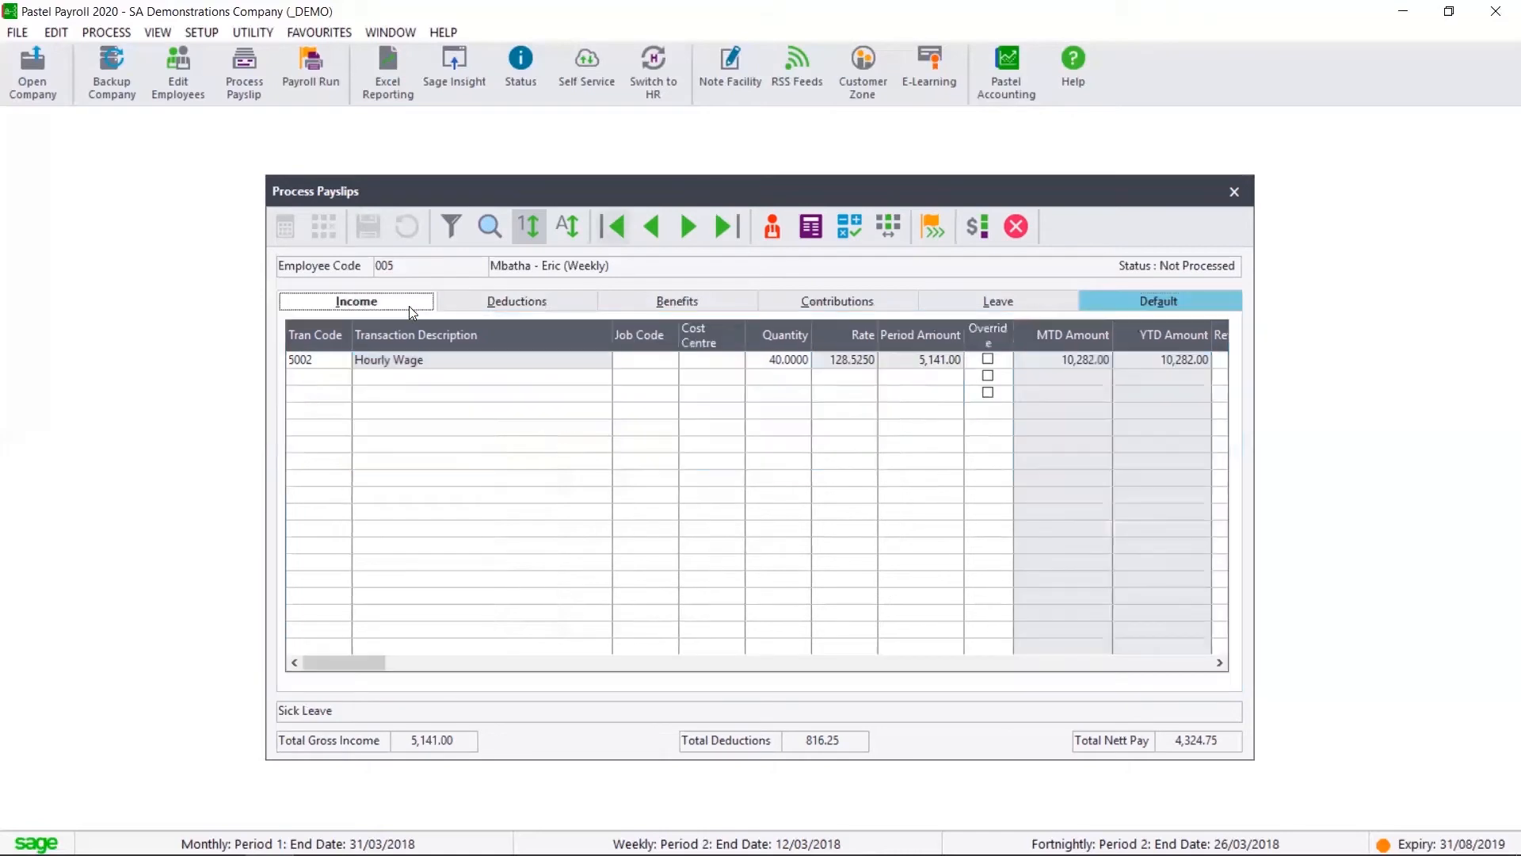
left_click(333, 376)
left_click(343, 376)
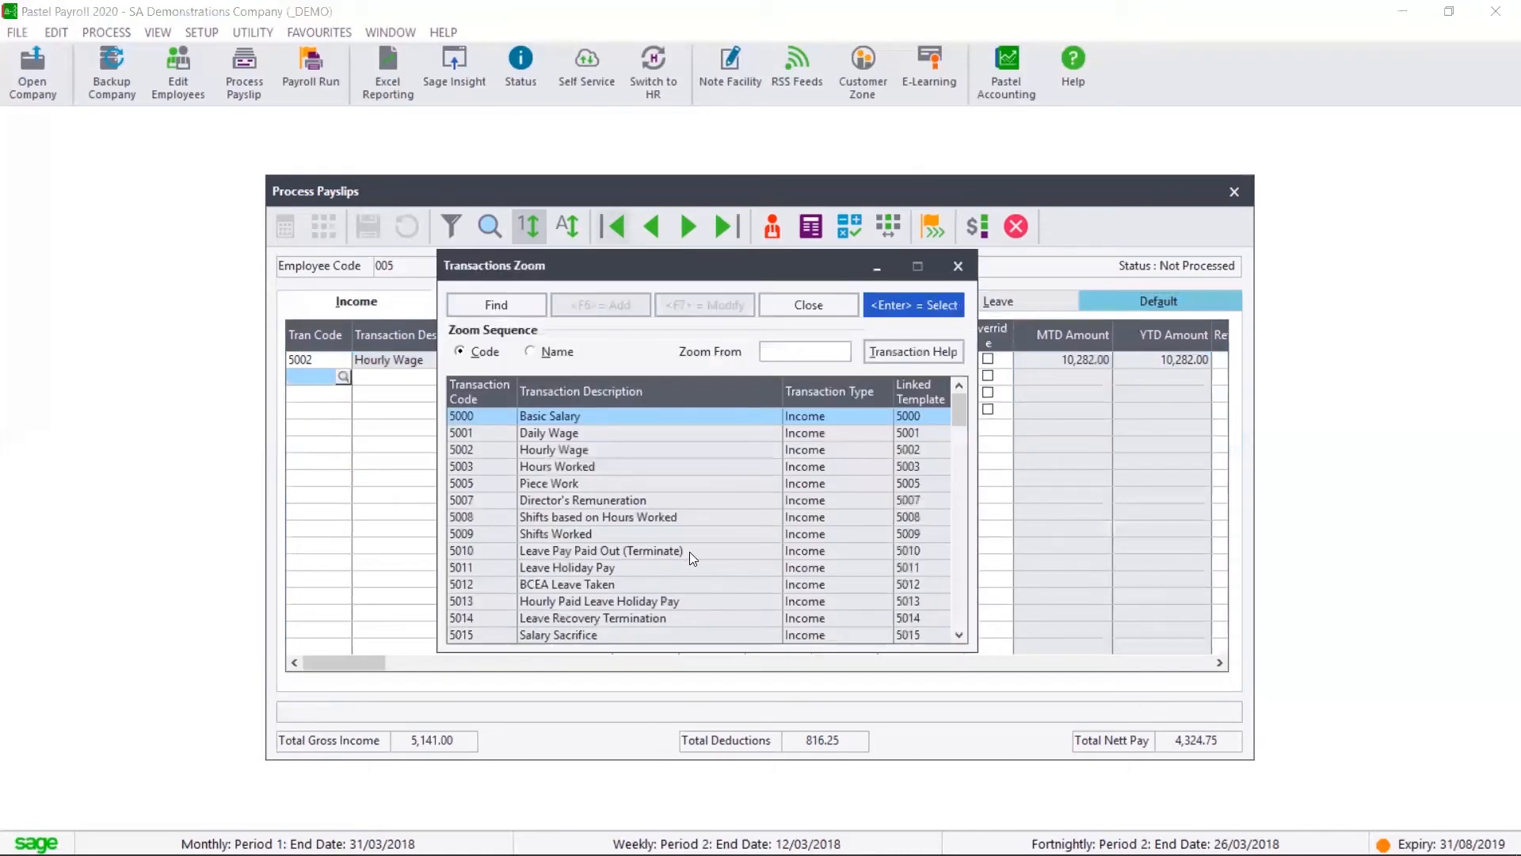
scroll(649, 505, "down", 4)
scroll(650, 507, "down", 3)
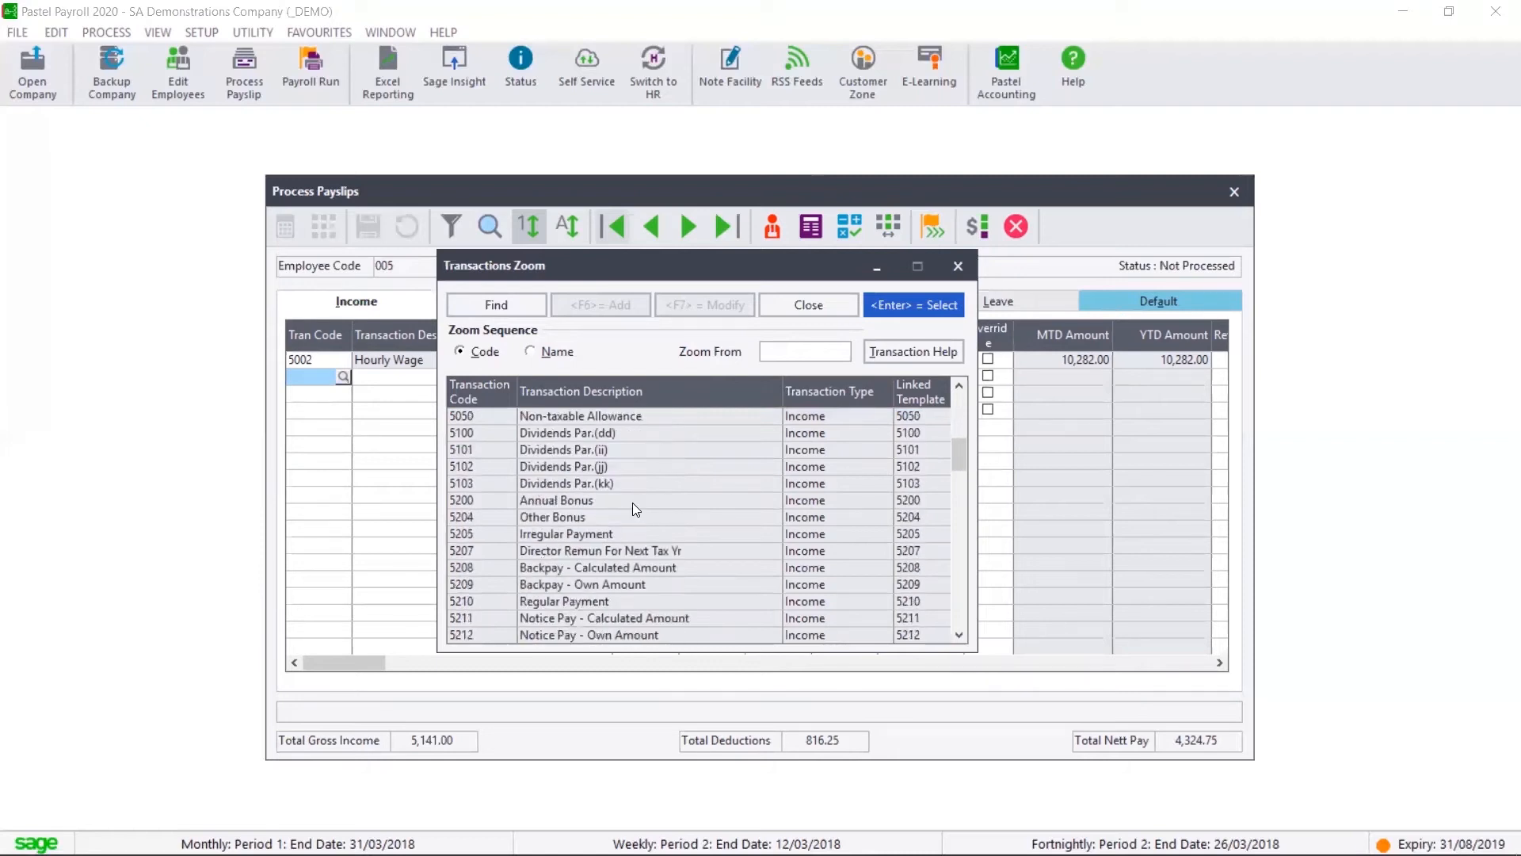
double_click(632, 502)
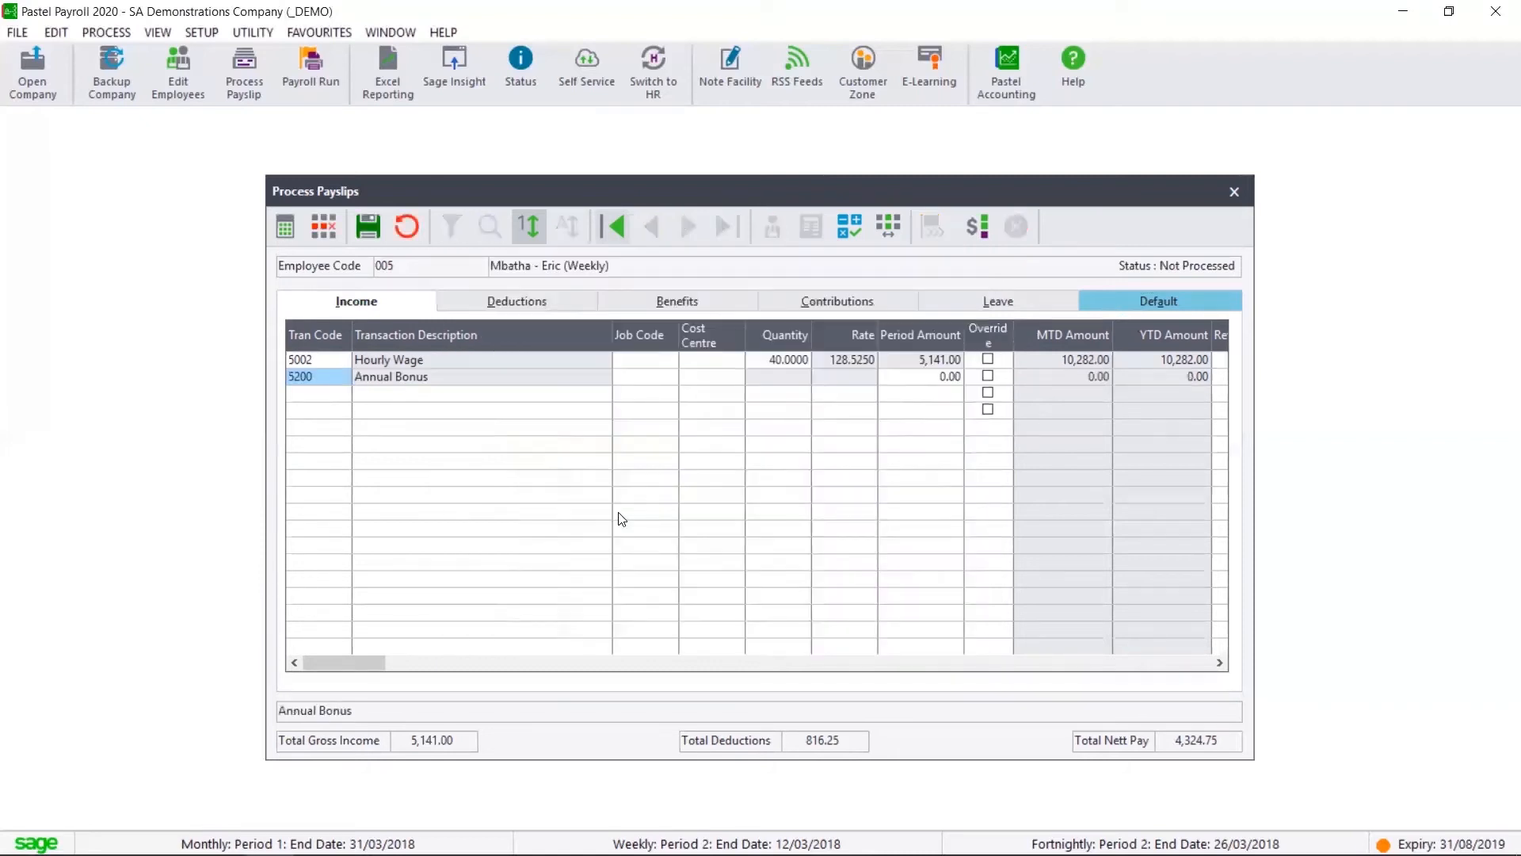
Step: Set the annual bonus period amount to 5000 and save the payslip
key("Tab")
key("Tab")
key("Tab")
type("5000")
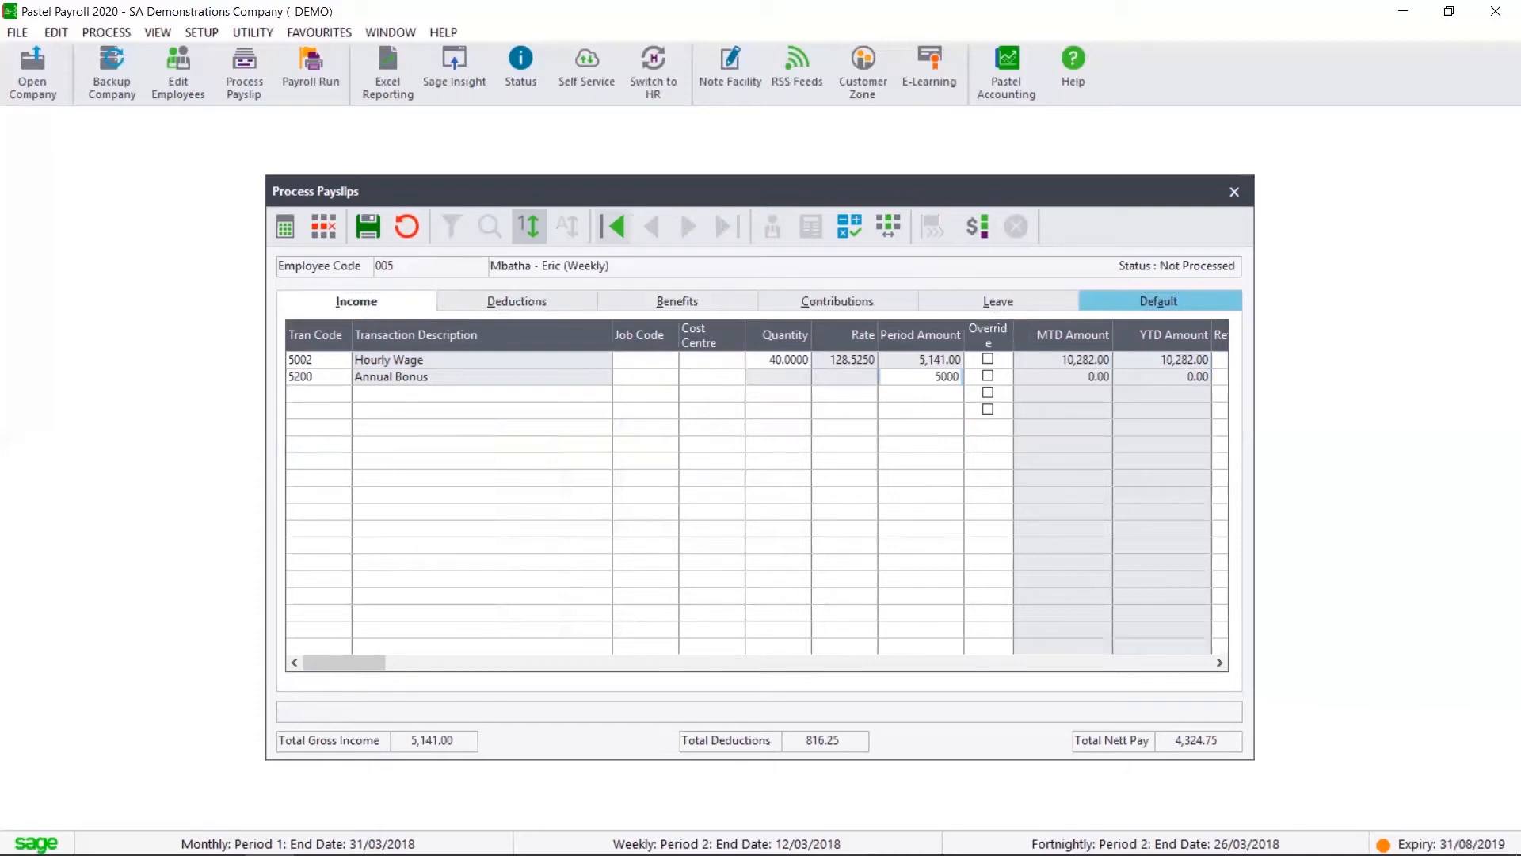
key("Tab")
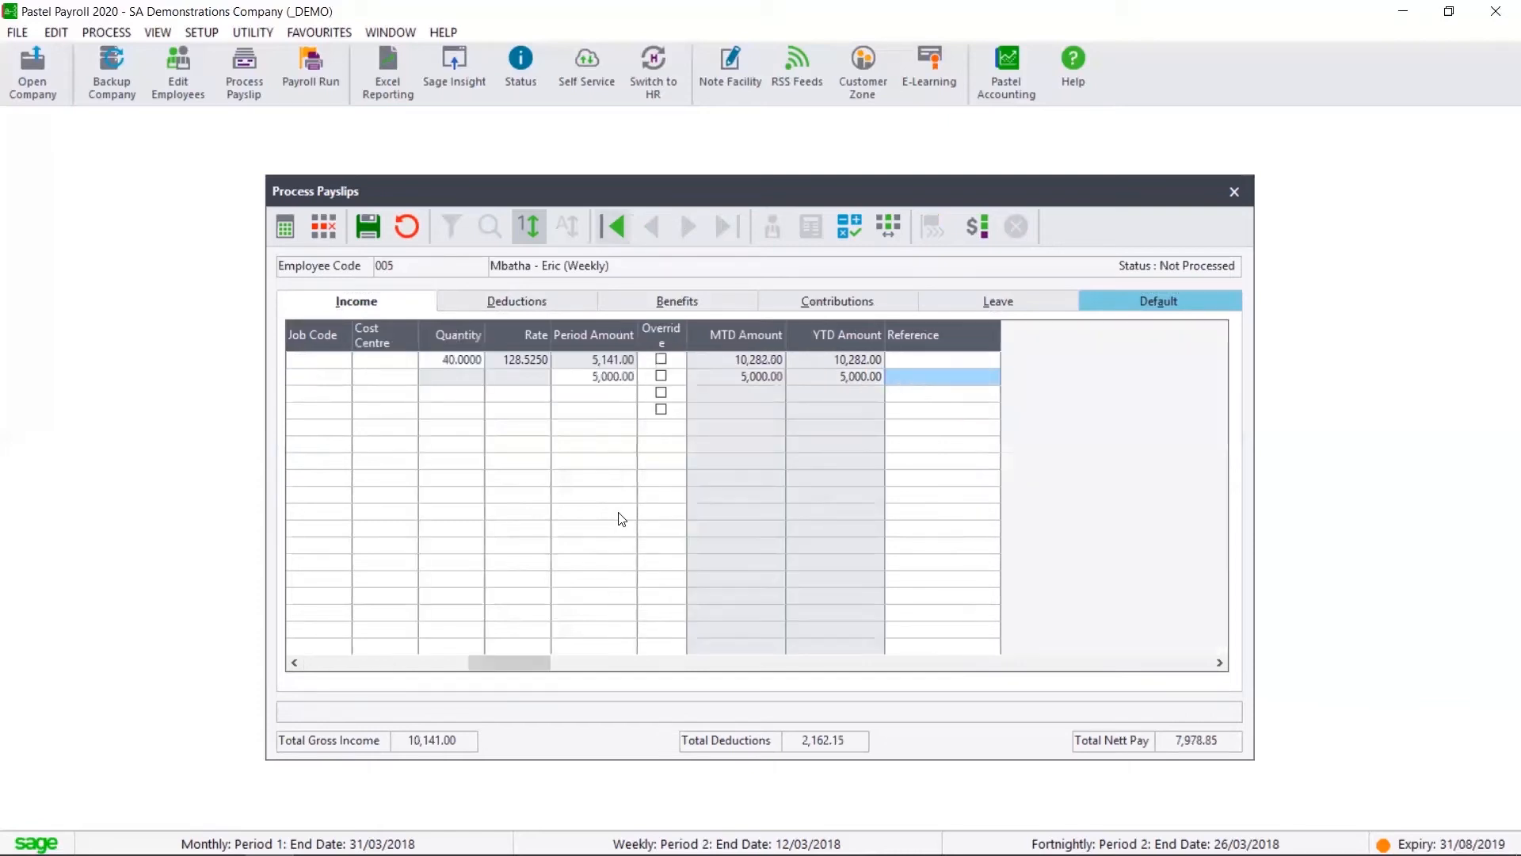
key("Tab")
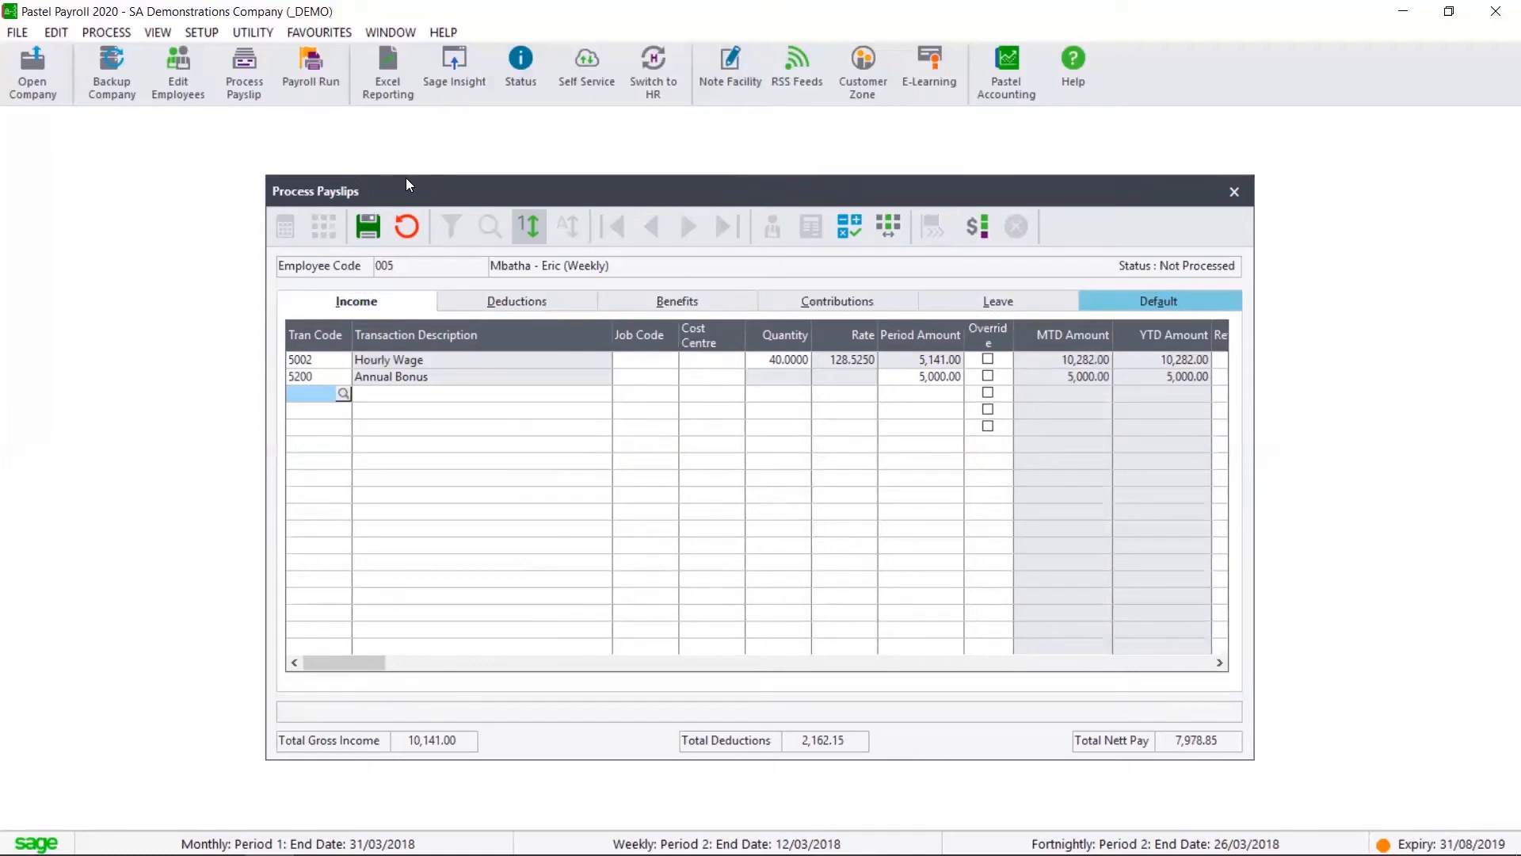
left_click(374, 228)
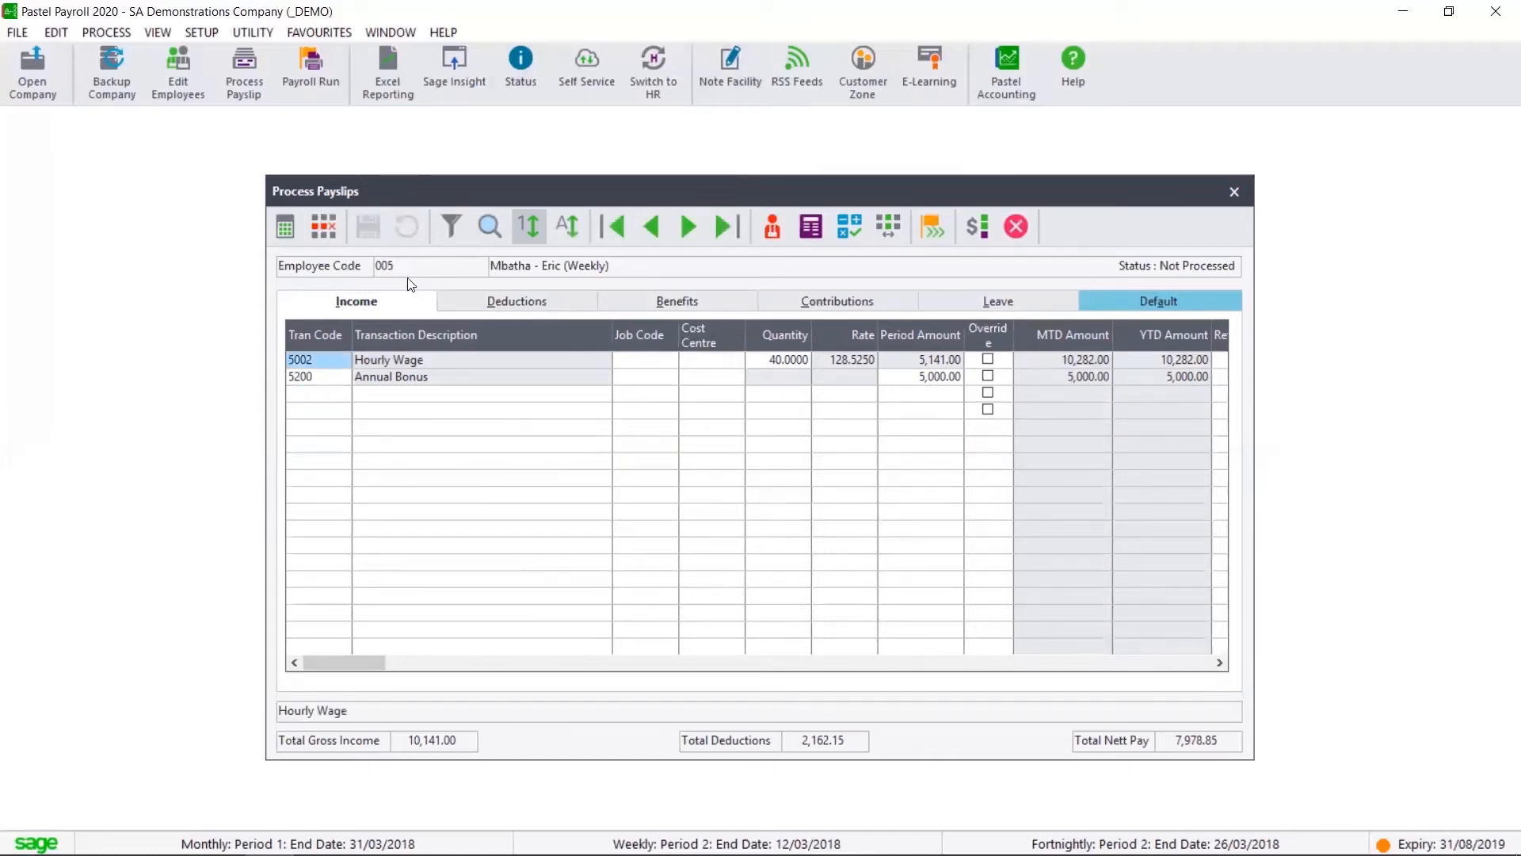
Step: Preview the printed payslip, examine its earnings, deductions, leave and nett pay, and close the preview and payslip processing
left_click(810, 229)
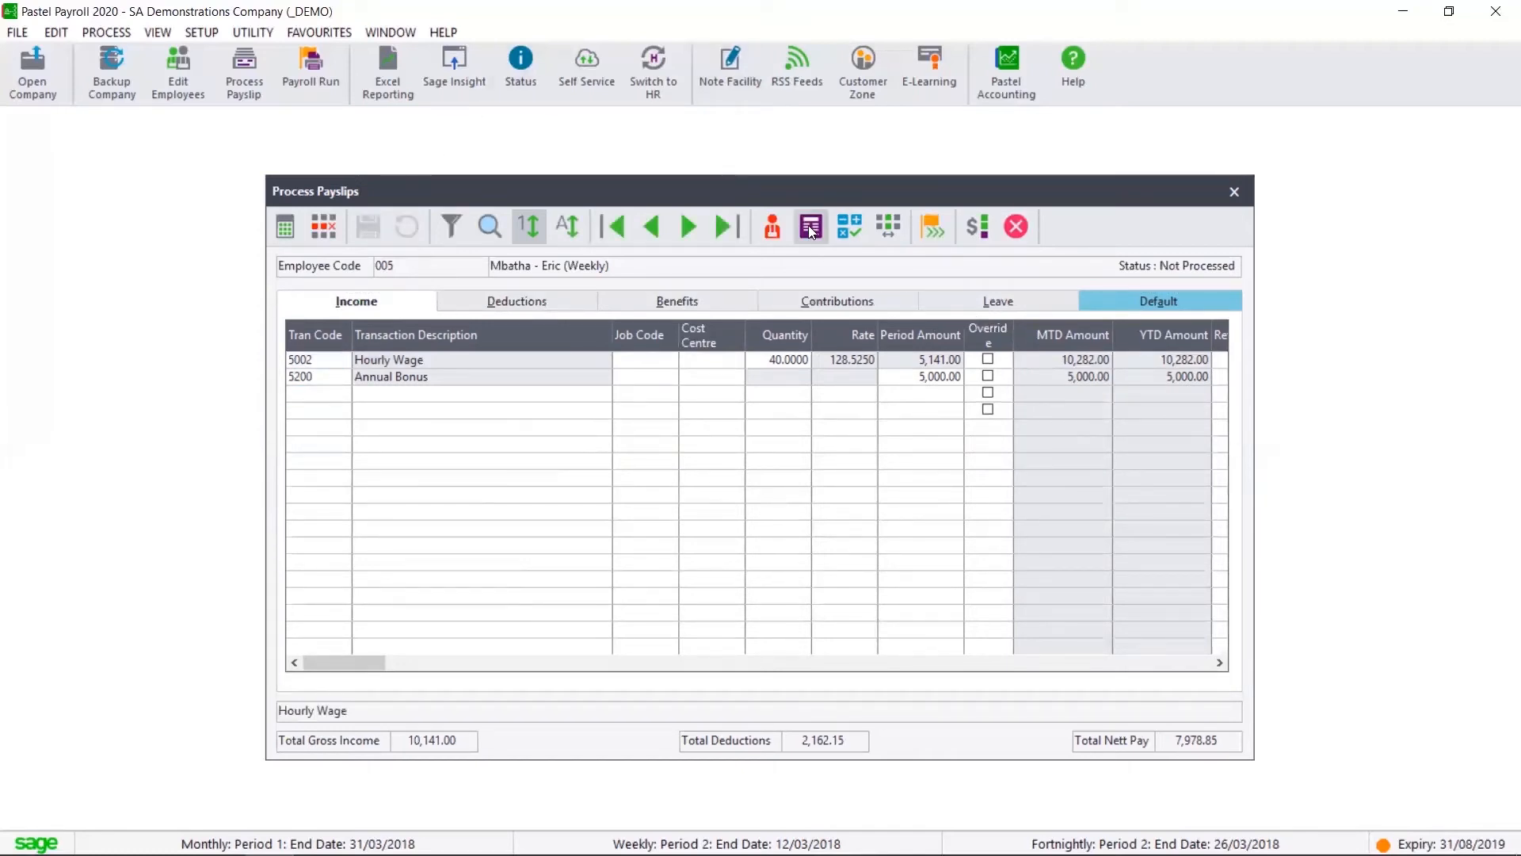
left_click_drag(801, 444, 793, 42)
left_click_drag(698, 353, 703, 106)
left_click_drag(679, 429, 679, 37)
left_click_drag(630, 297, 631, 353)
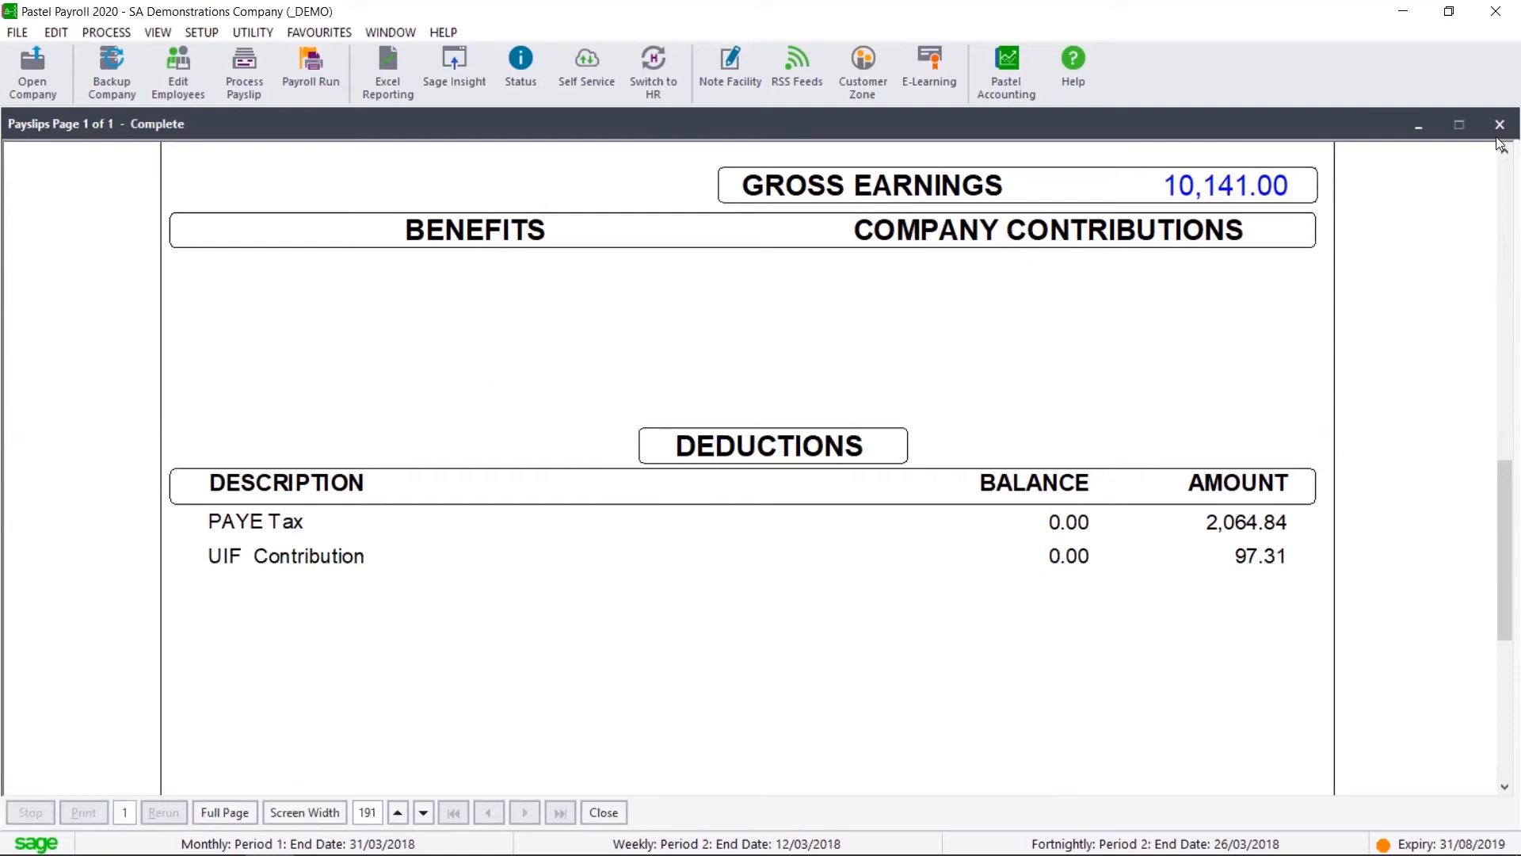
scroll(527, 343, "down", 3)
scroll(550, 463, "down", 2)
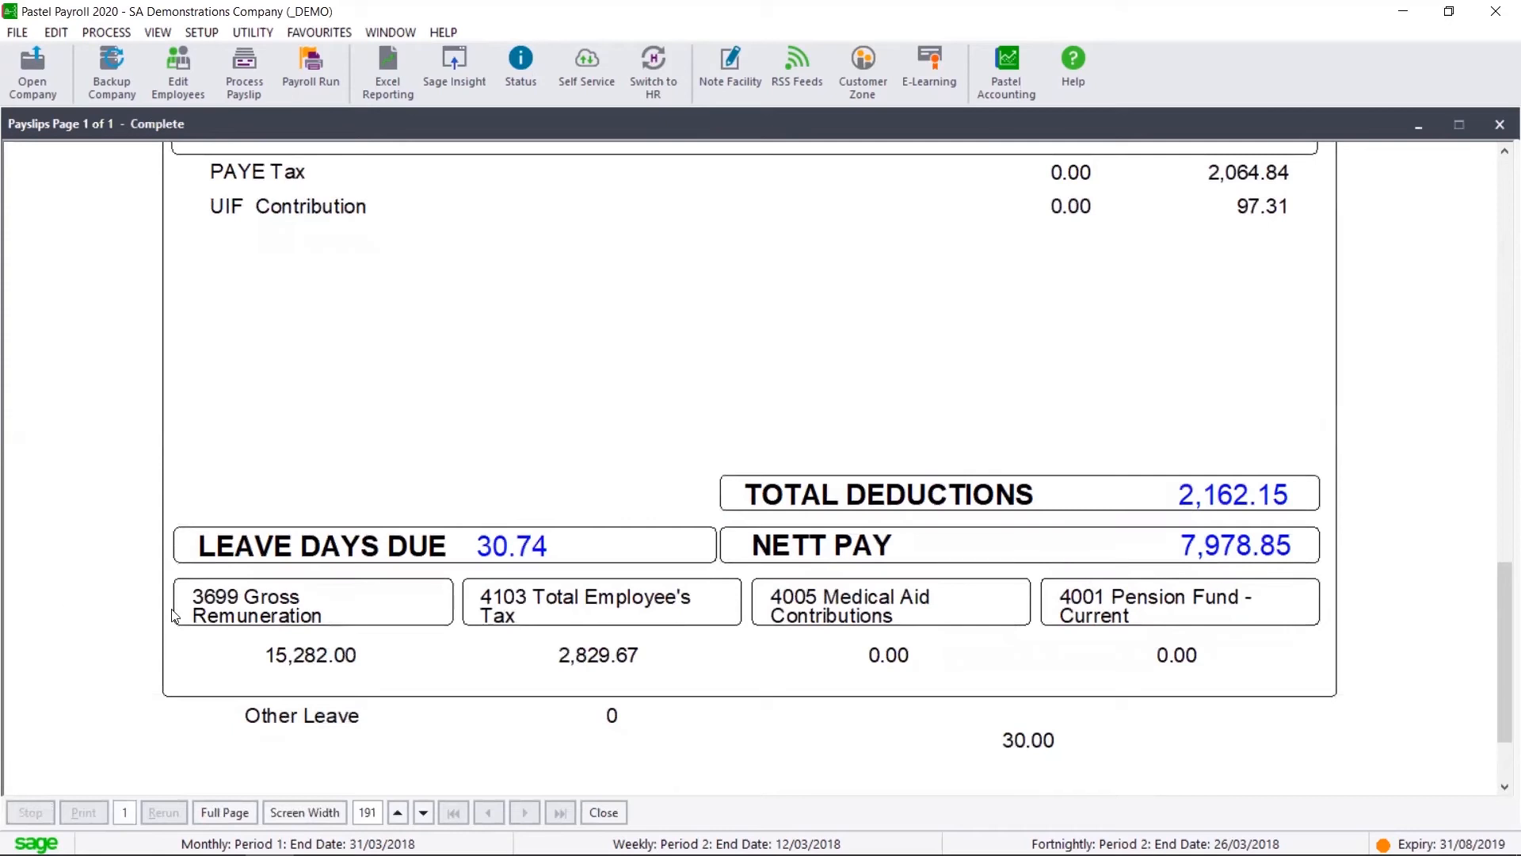
scroll(444, 581, "down", 2)
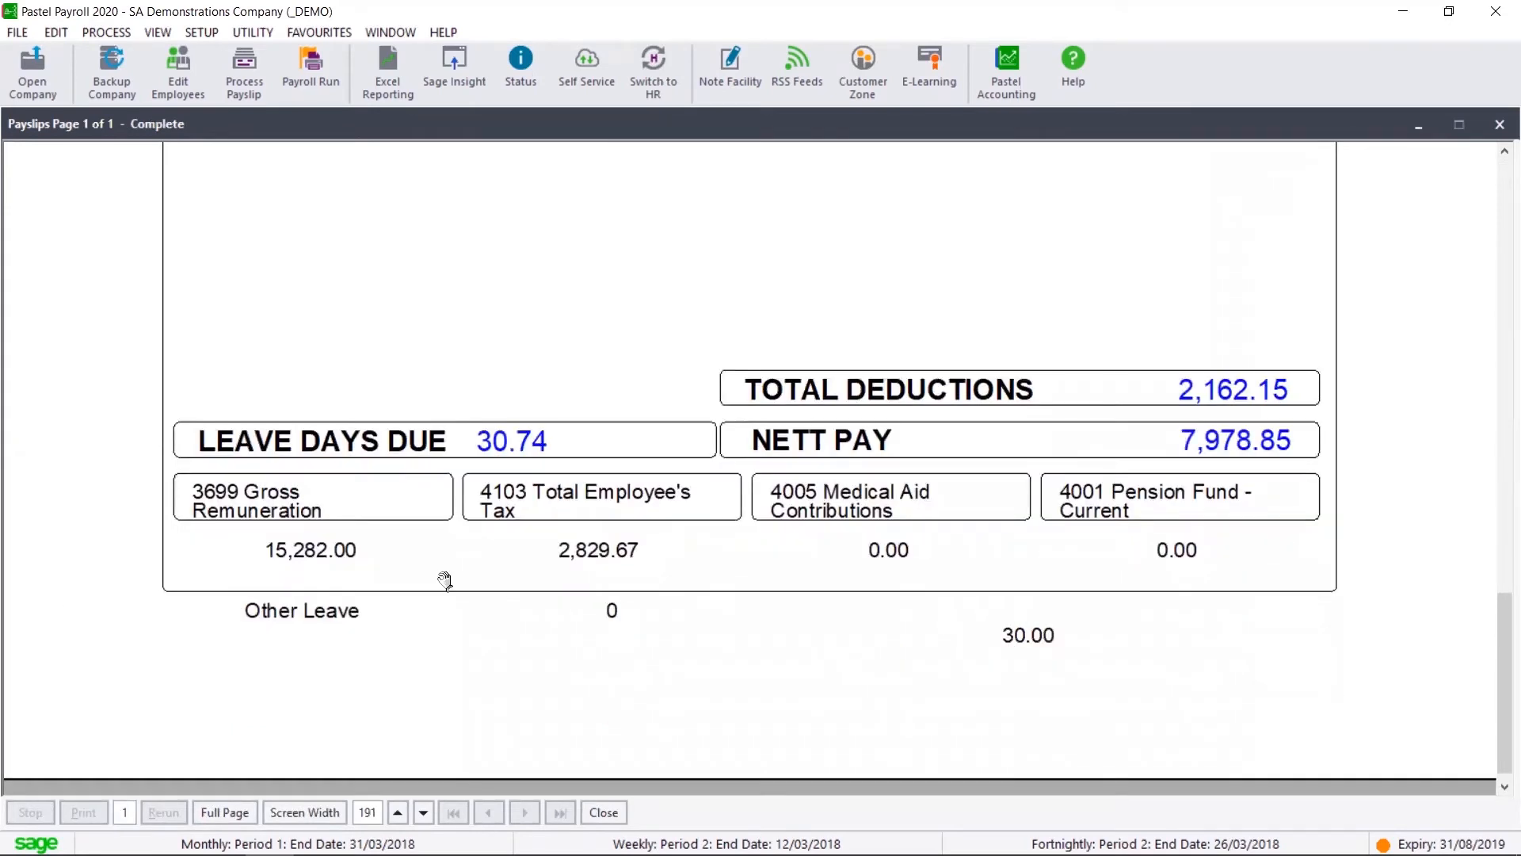
scroll(442, 602, "up", 5)
left_click(1499, 125)
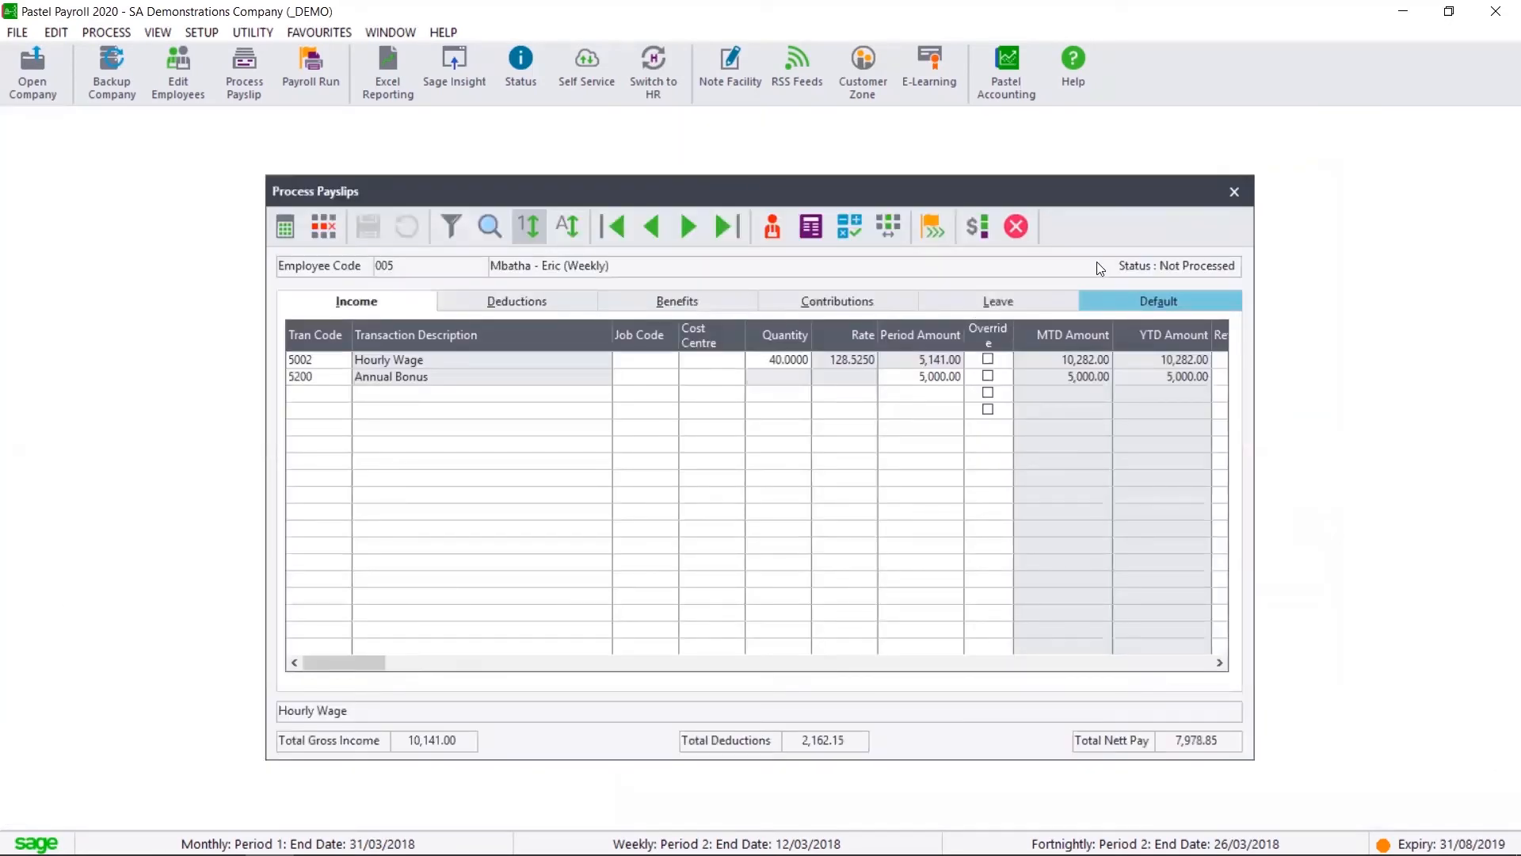
left_click(1238, 192)
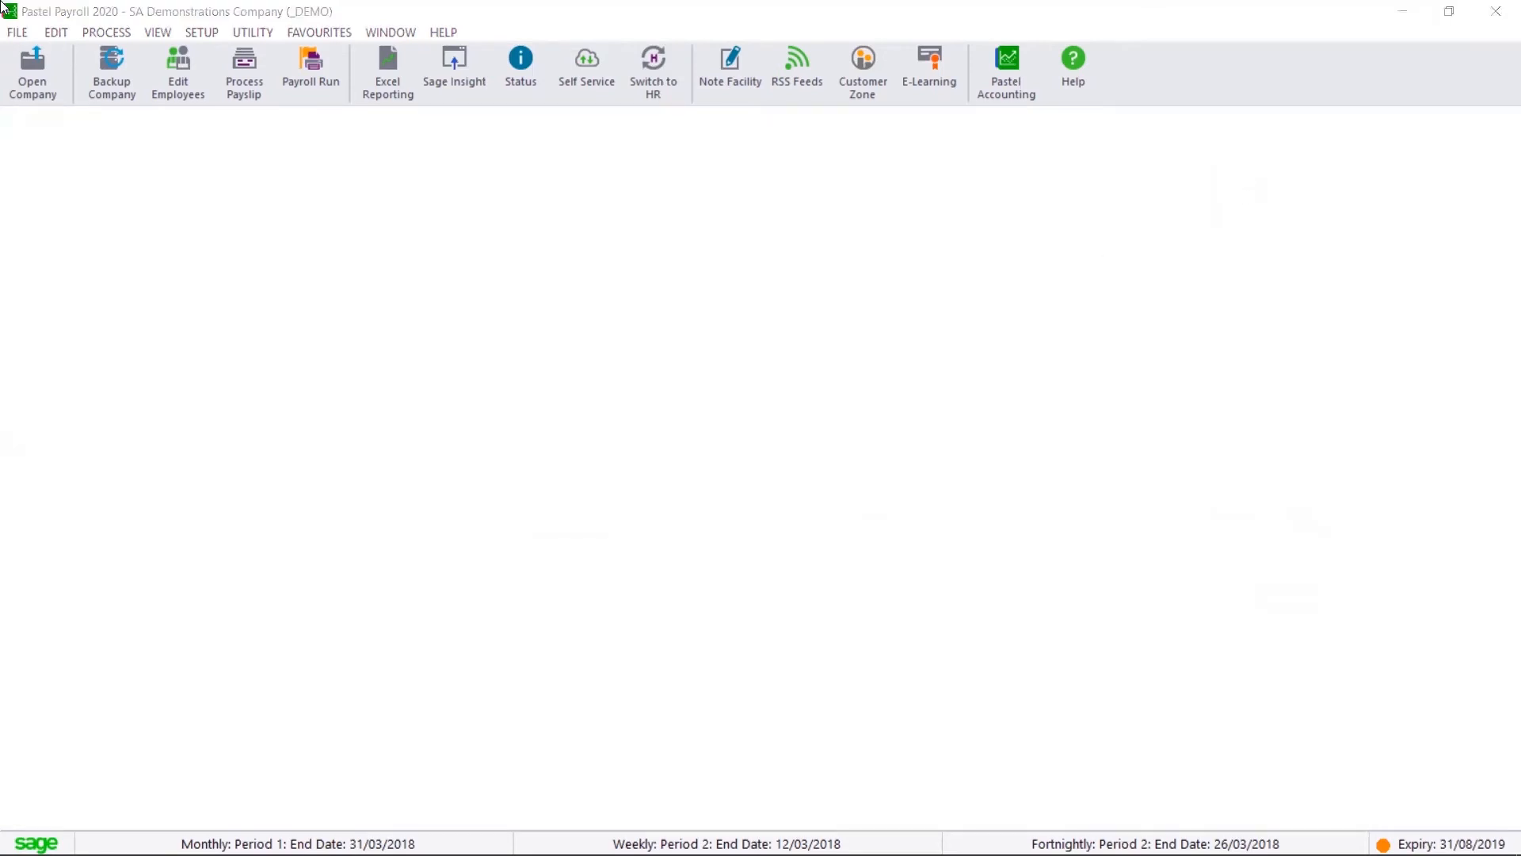
Step: Set up a payroll run that performs the final calculation without printing payslips, filtered to the monthly employees
left_click(103, 31)
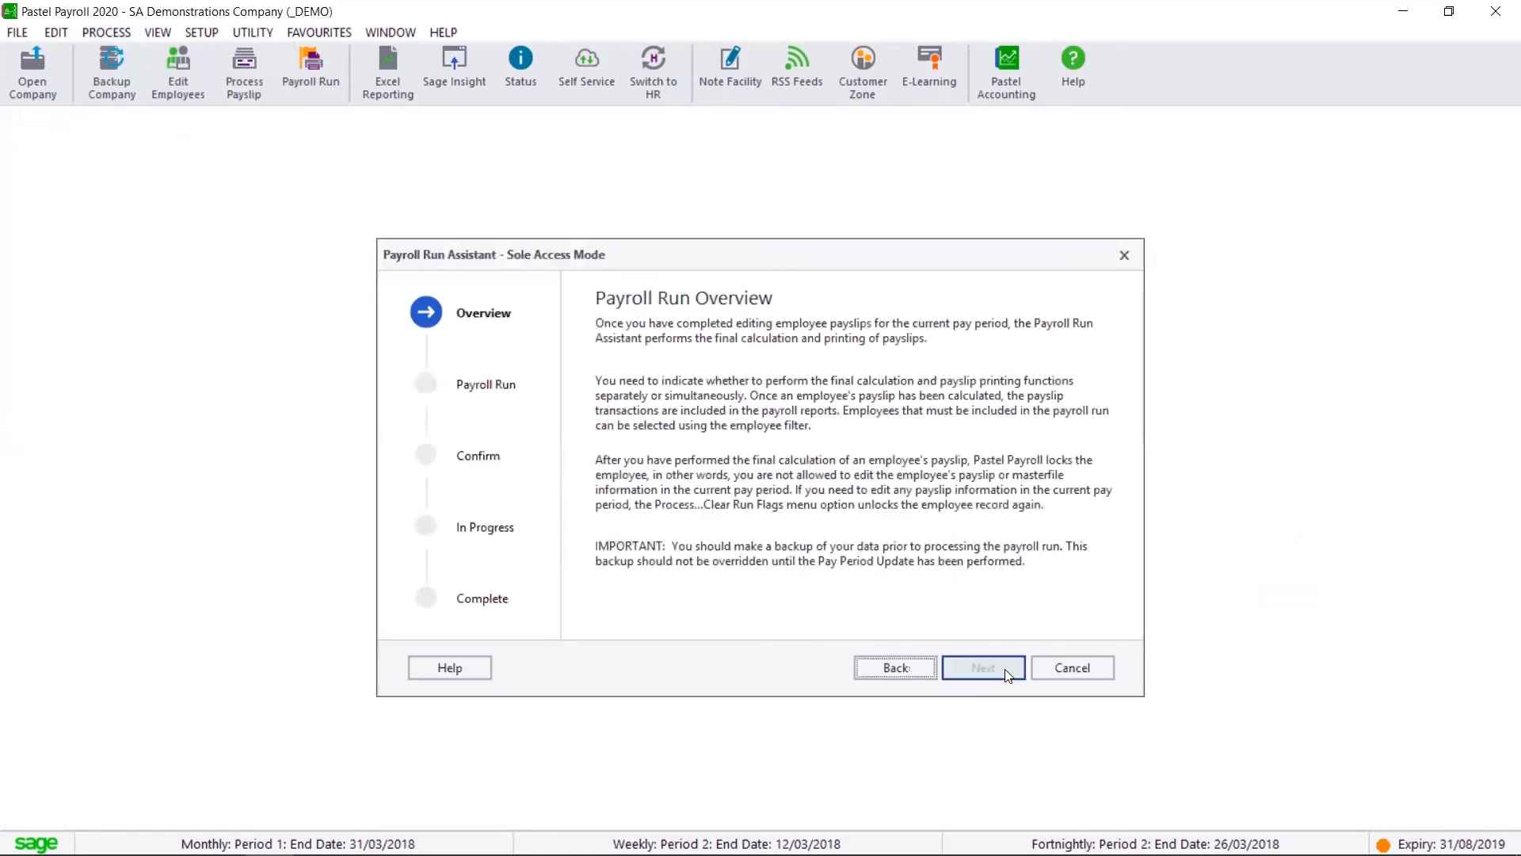
left_click(984, 668)
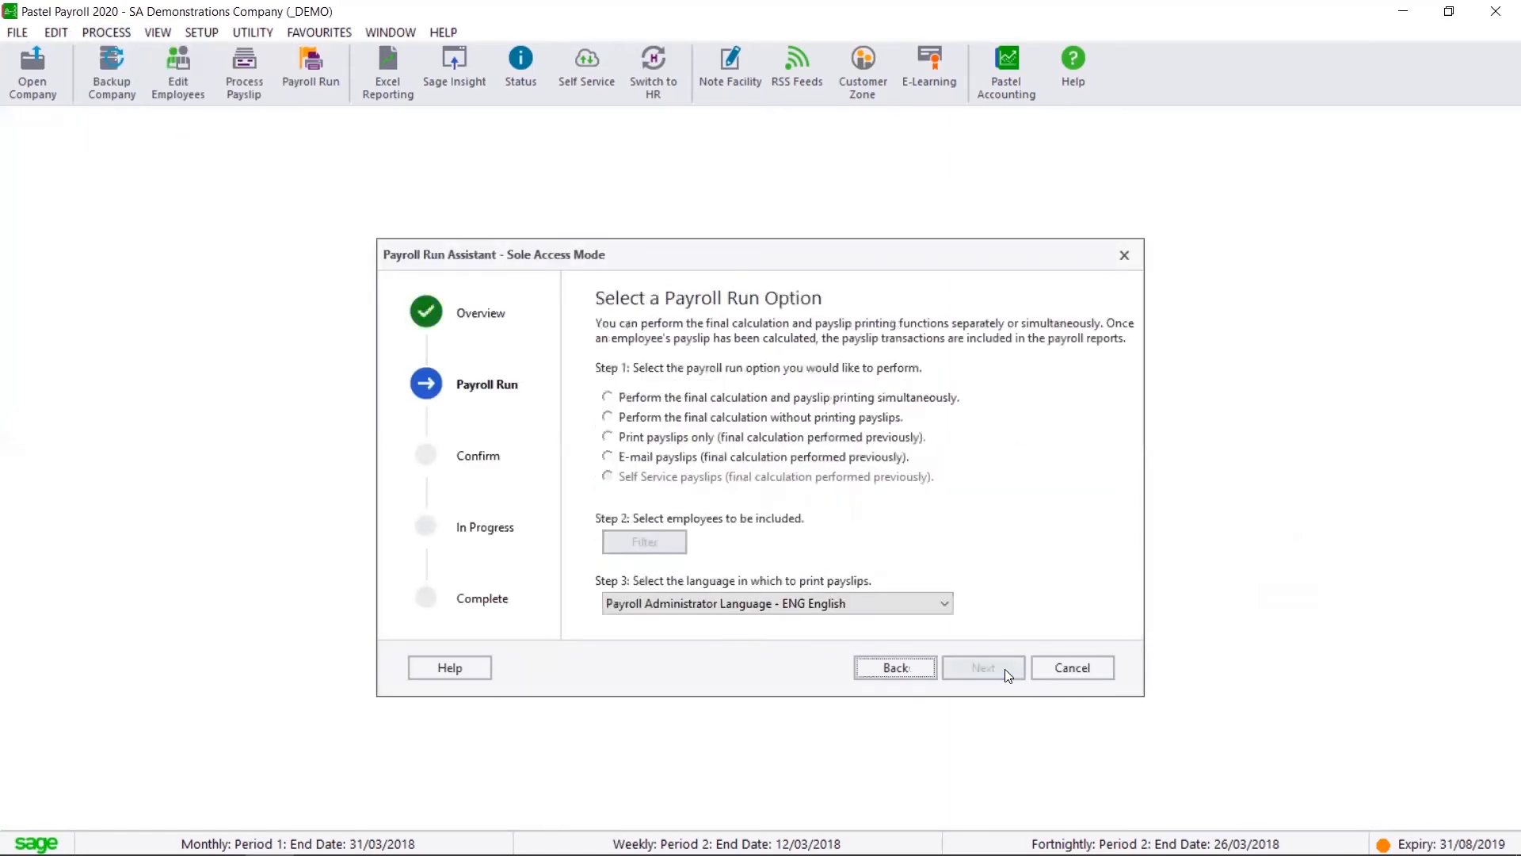
left_click(690, 419)
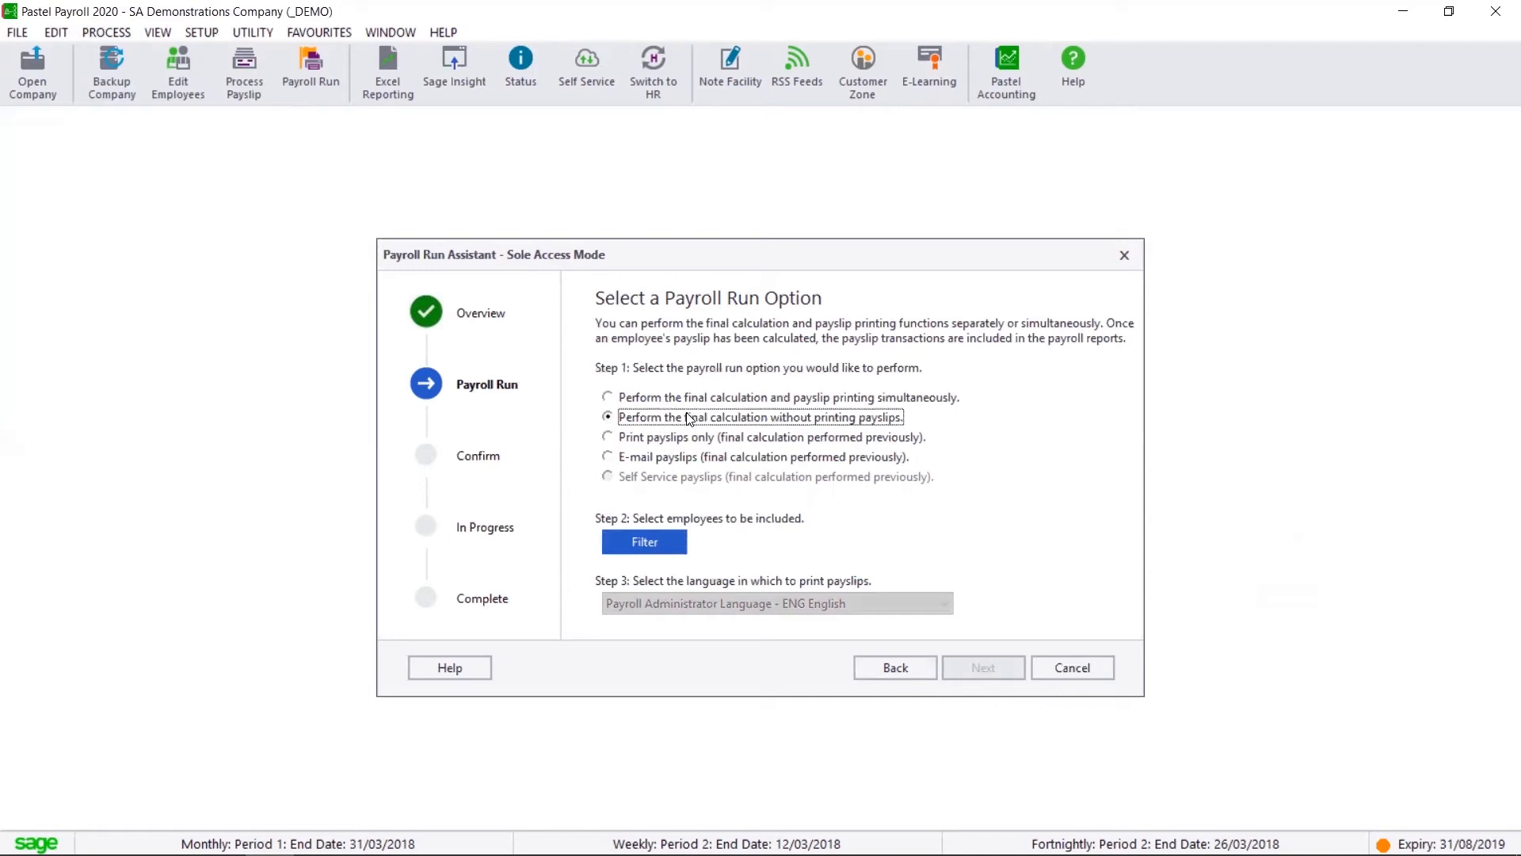
left_click(664, 553)
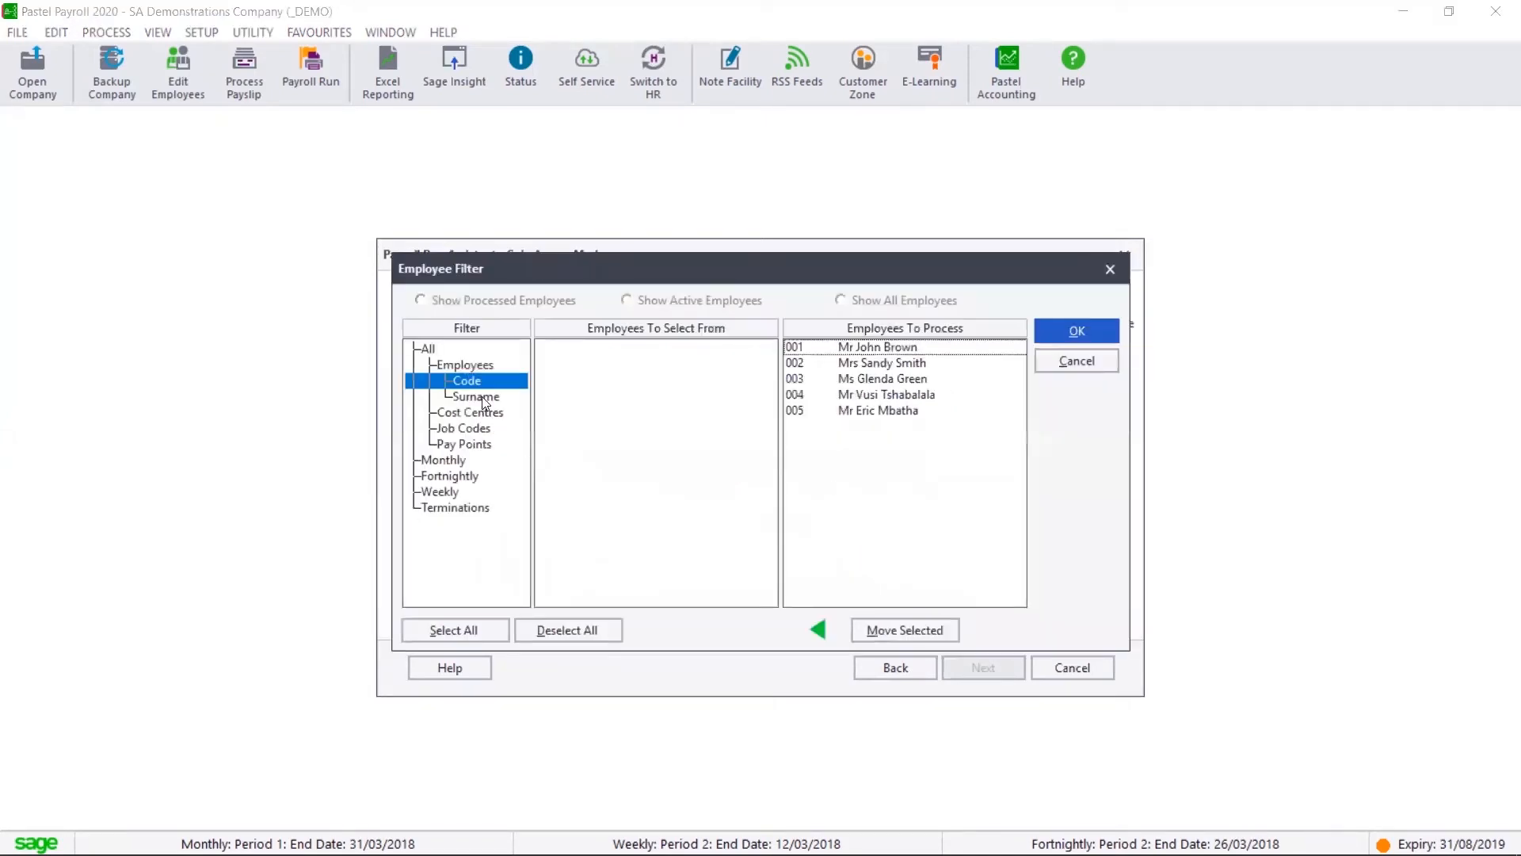
left_click(481, 461)
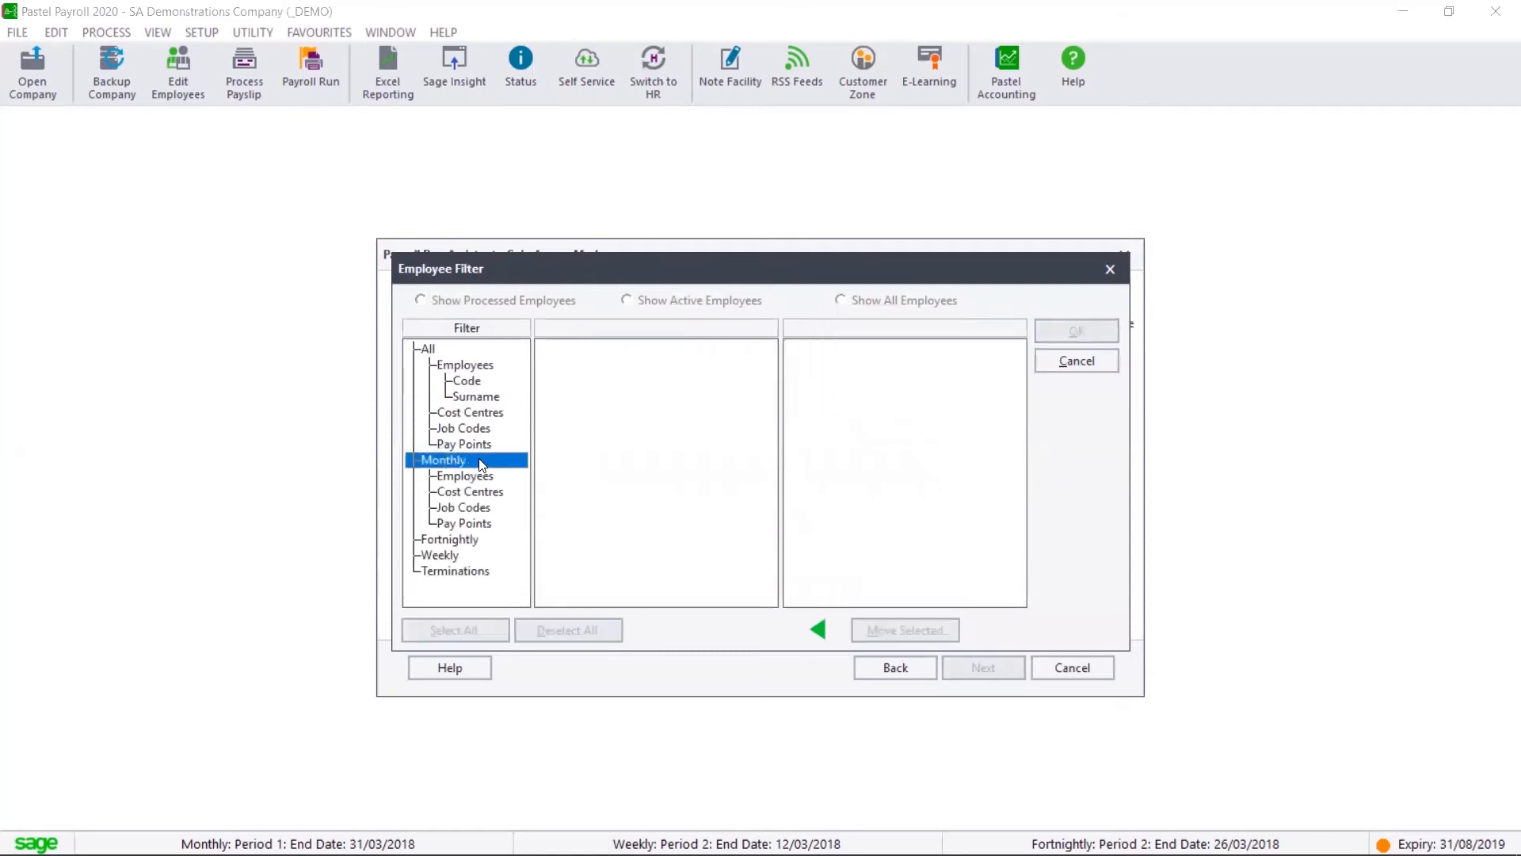
left_click(490, 479)
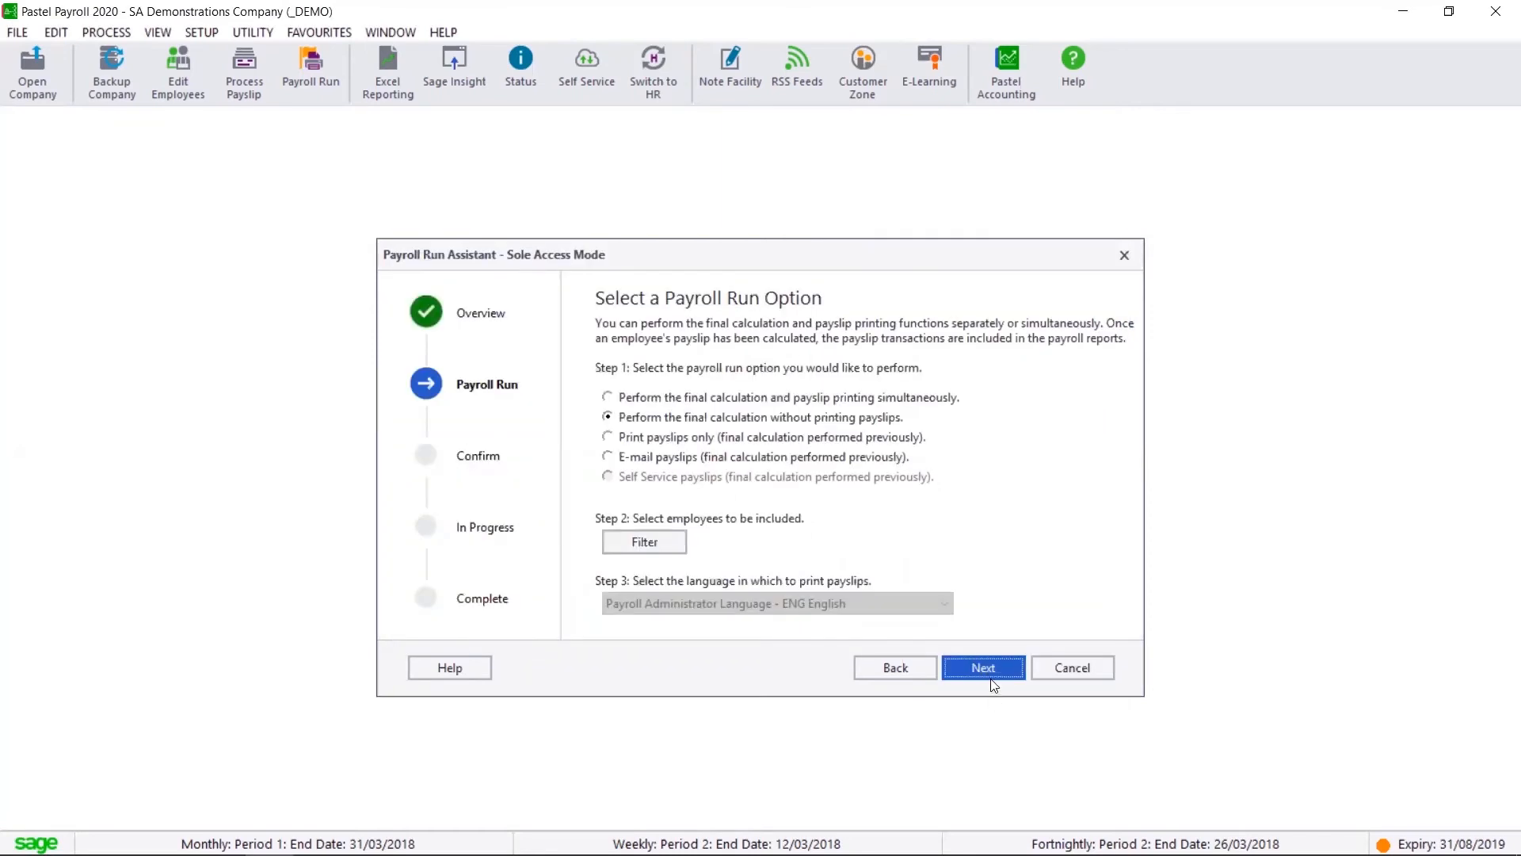
Step: Confirm and process the payroll run, and close the assistant when it is complete
left_click(992, 680)
left_click(992, 680)
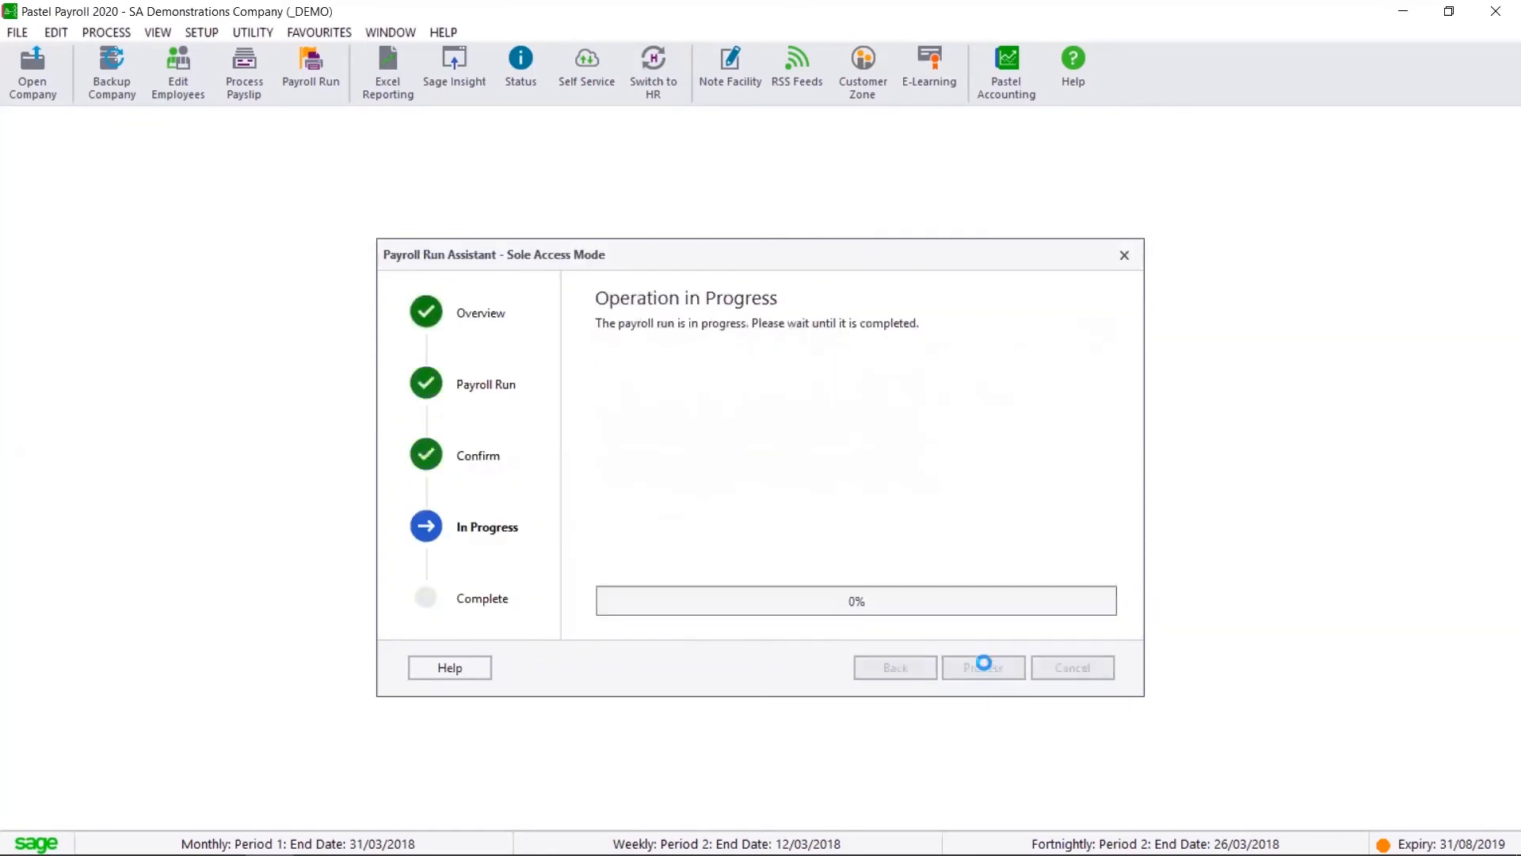
left_click(1079, 665)
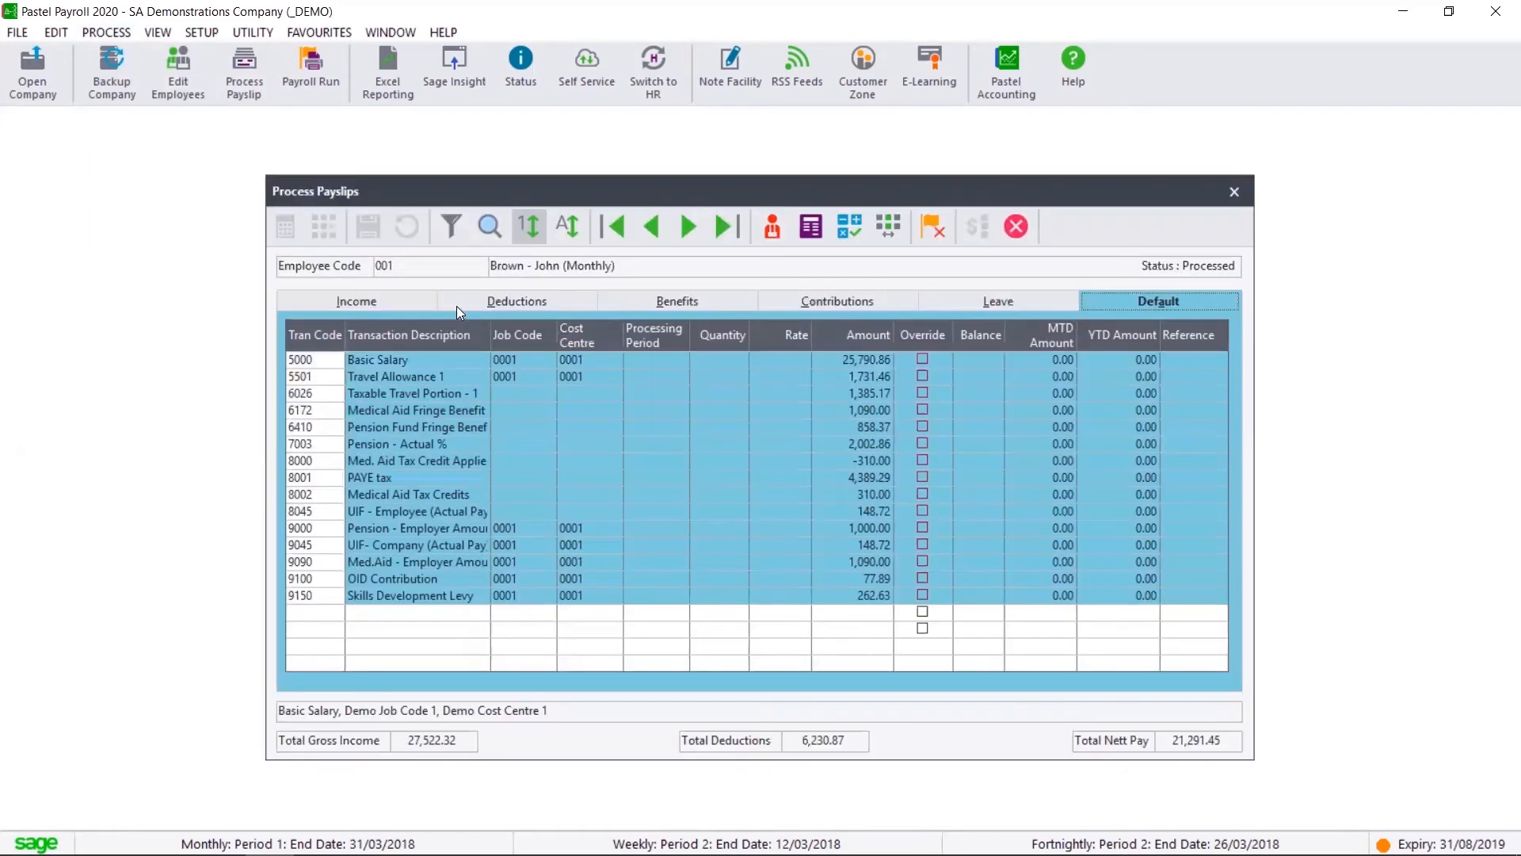
Step: Clear the run flag on the first employee's processed payslip, process that payslip again and display its default transactions
left_click(372, 301)
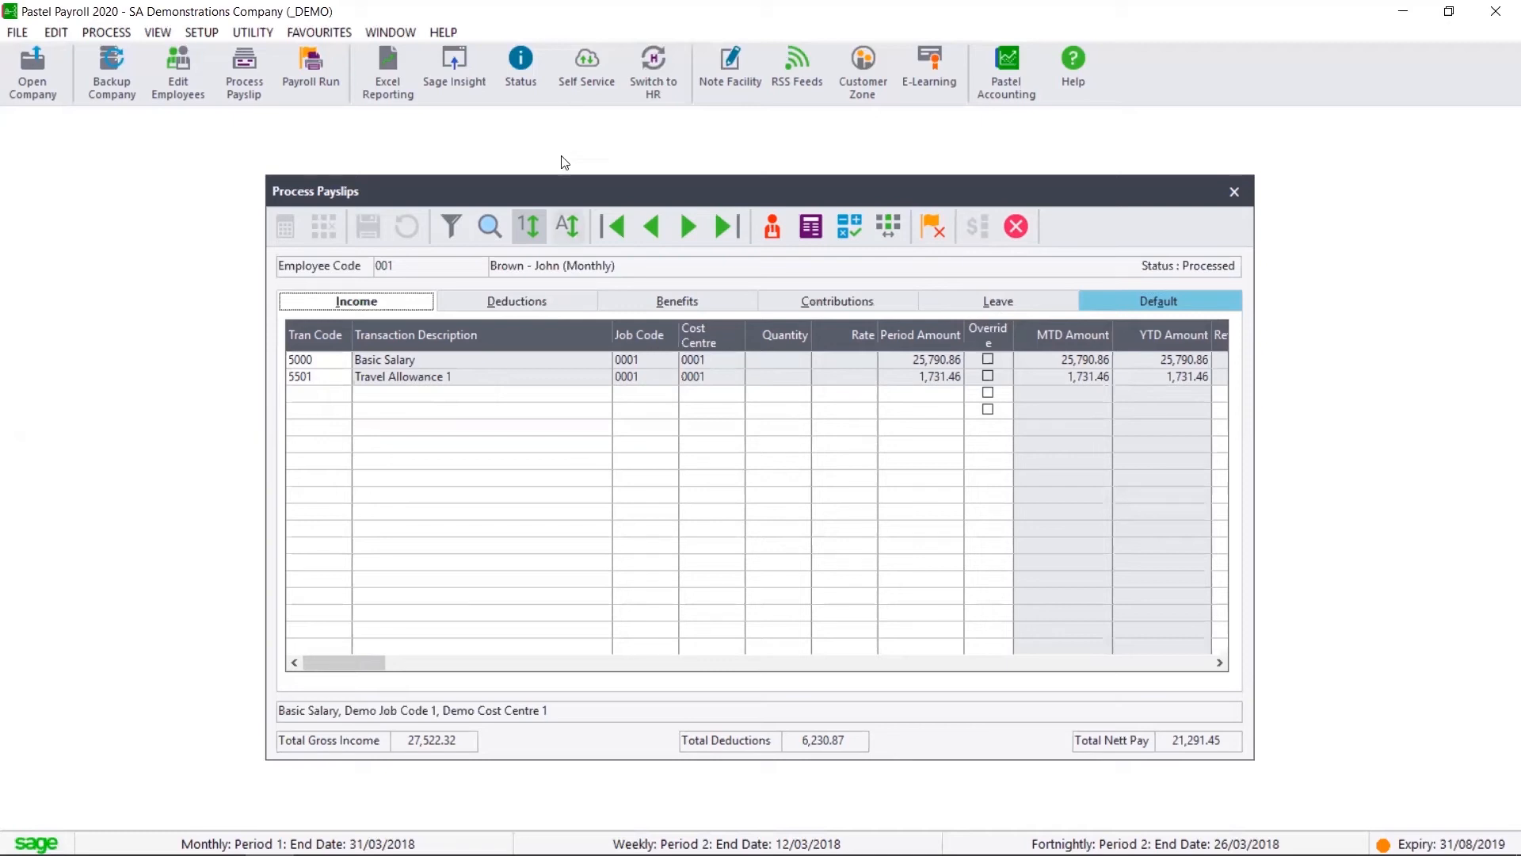
left_click(938, 230)
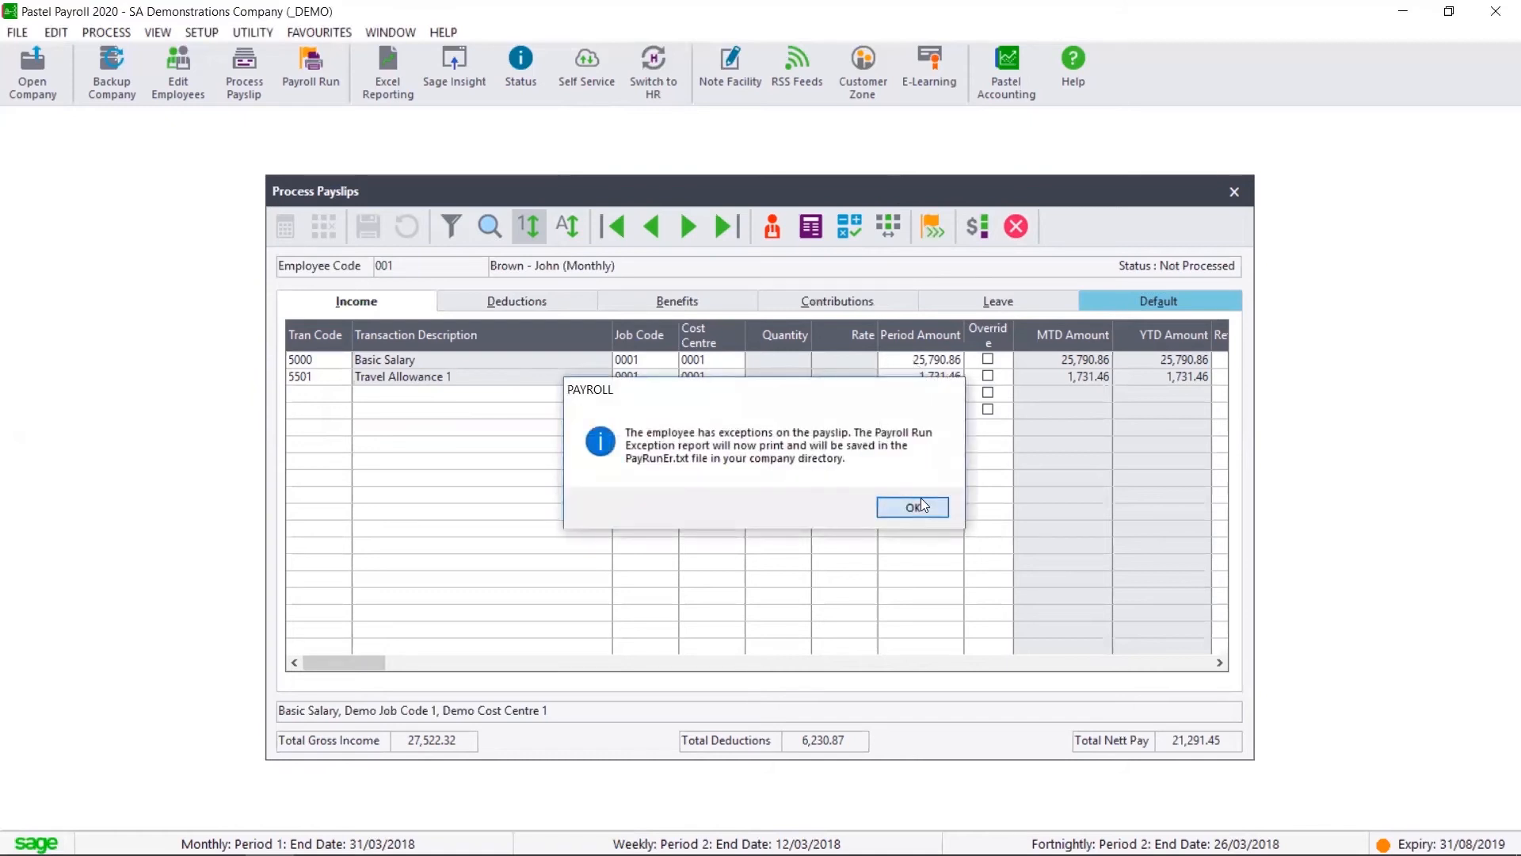
left_click(922, 499)
left_click(965, 491)
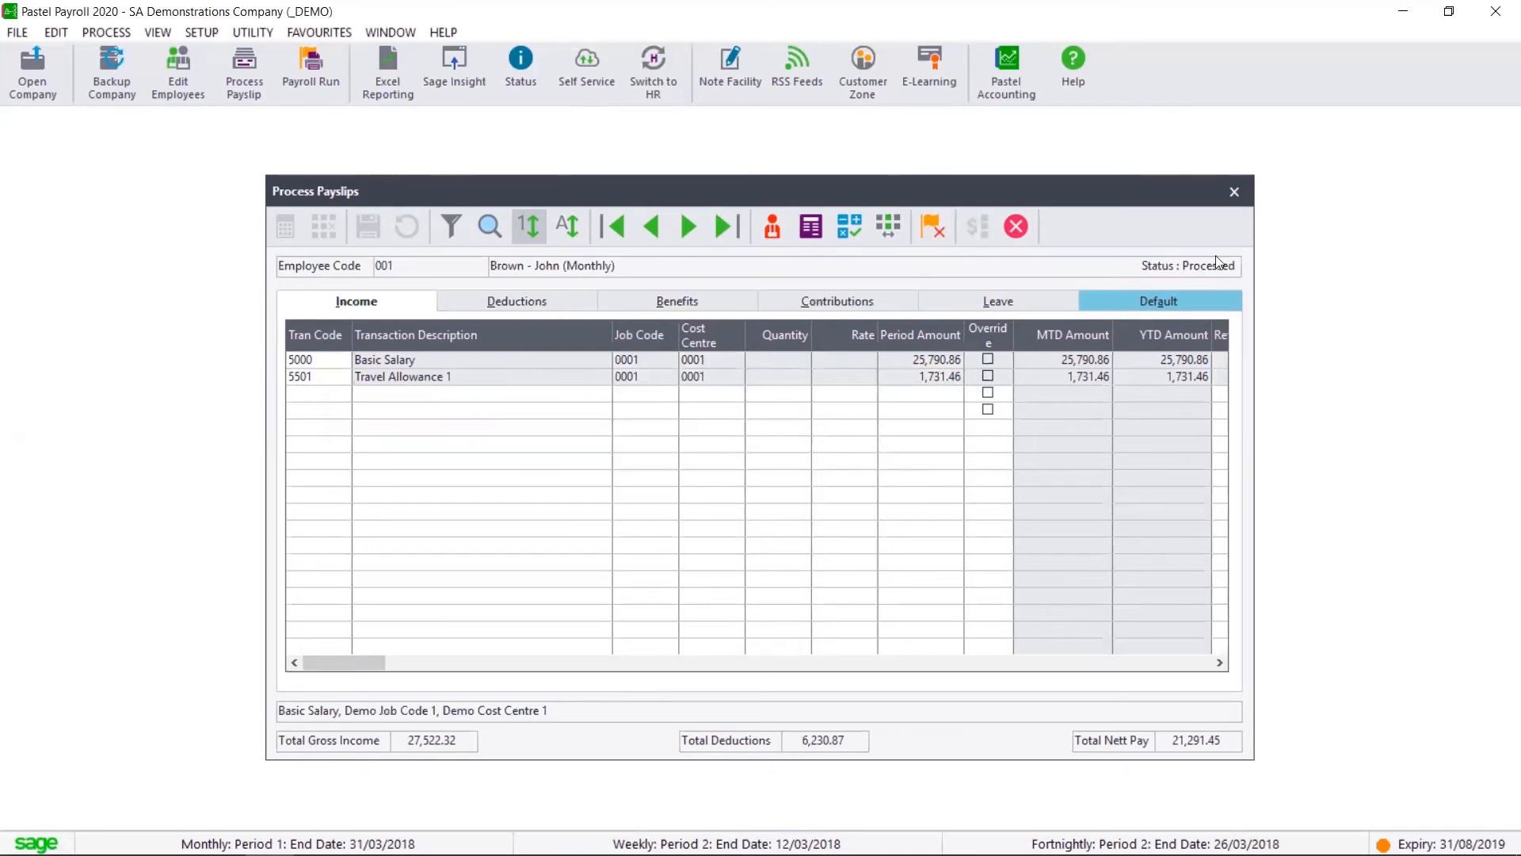
left_click(1185, 290)
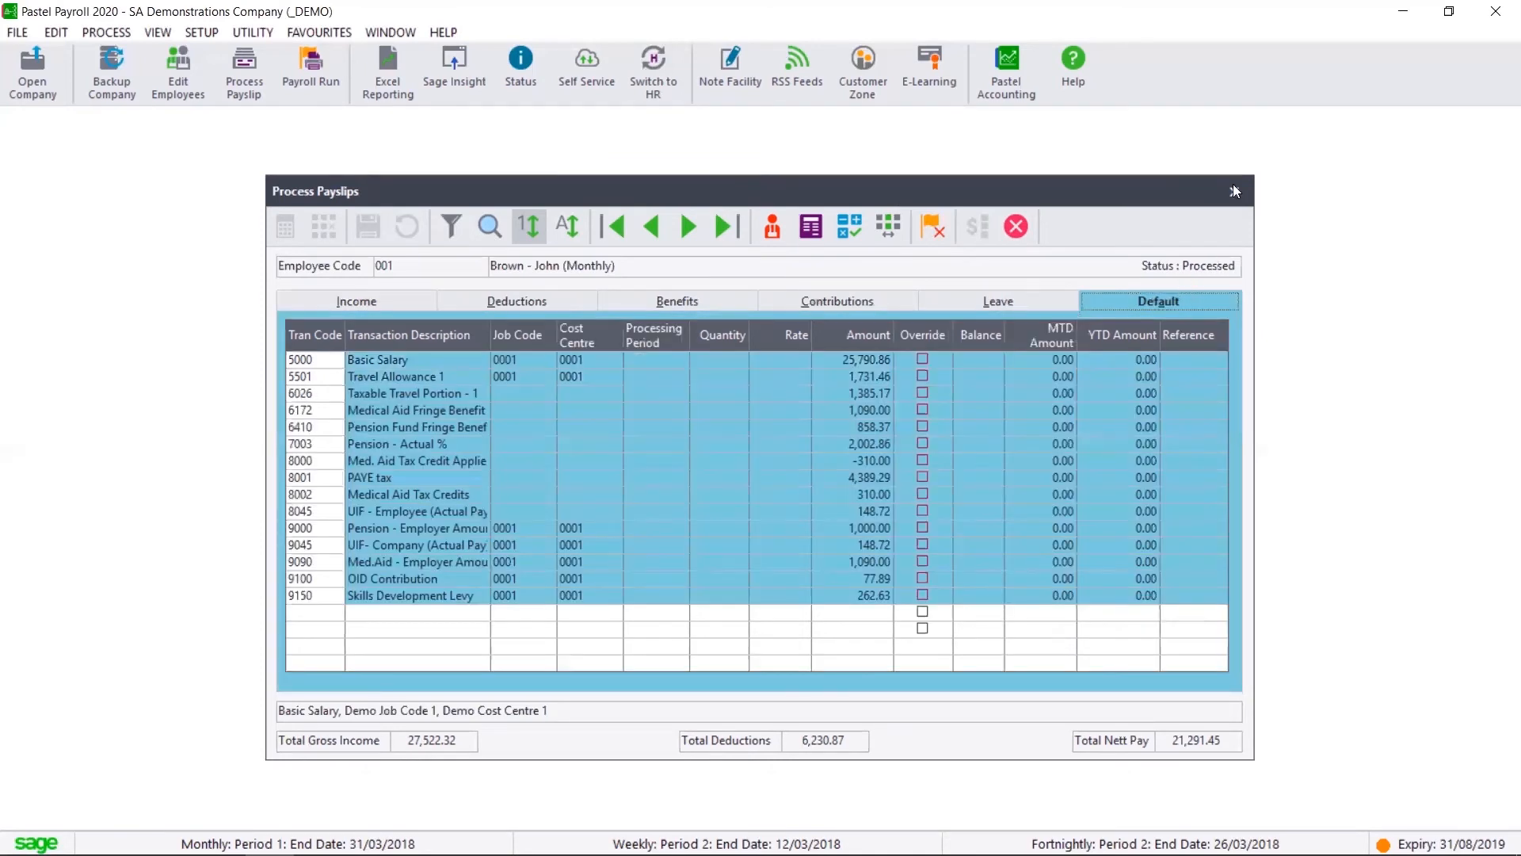
Step: Close payslip processing and run the Pay Reconciliation to screen for the monthly employees, period 01/03/2018 - 31/03/2018, with details shown
left_click(1234, 191)
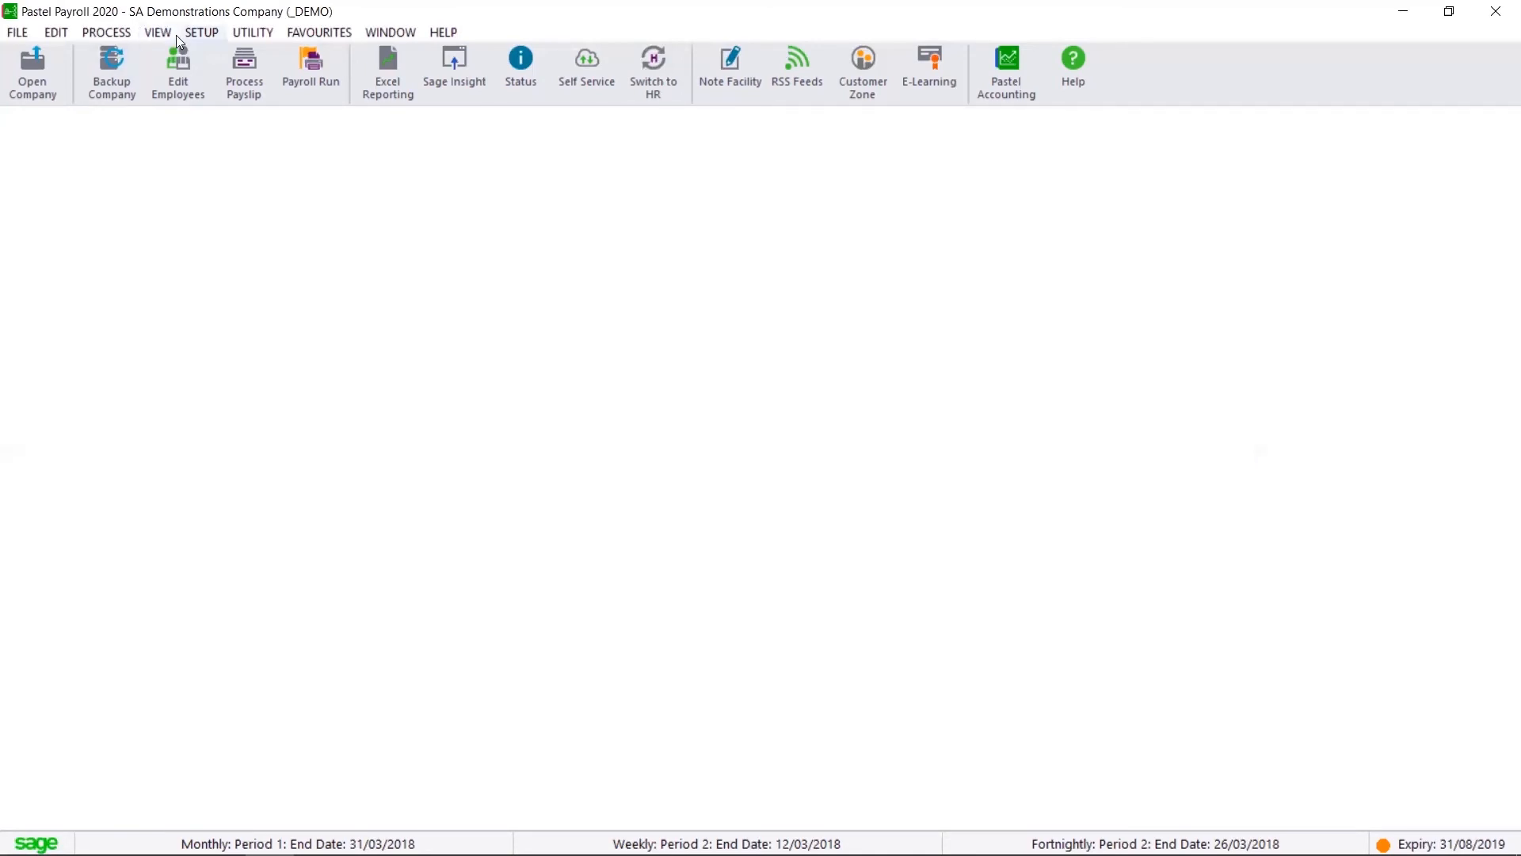
left_click(165, 33)
mouse_move(224, 58)
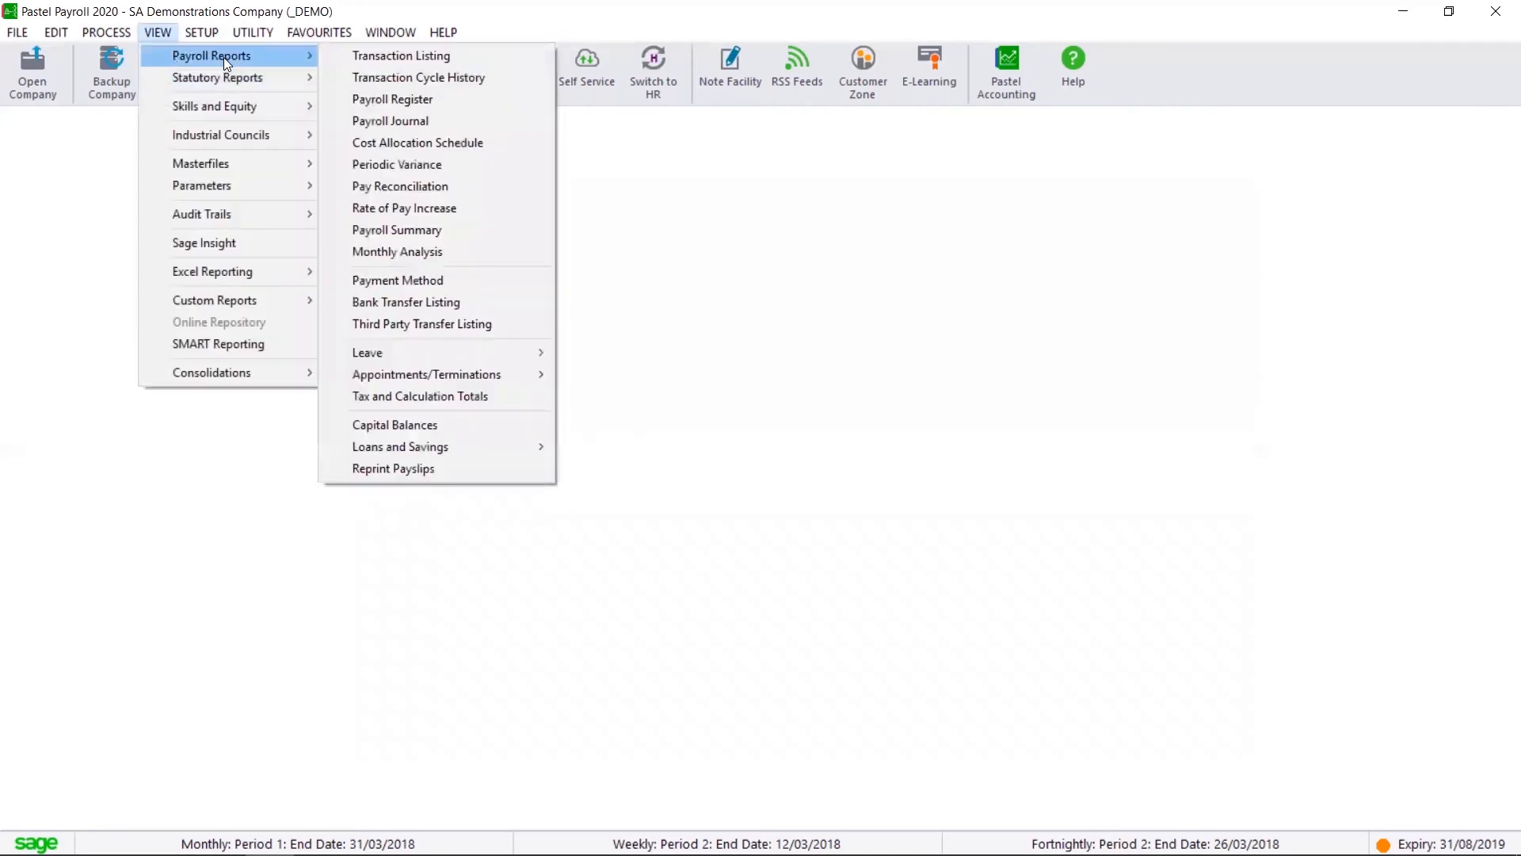
left_click(517, 192)
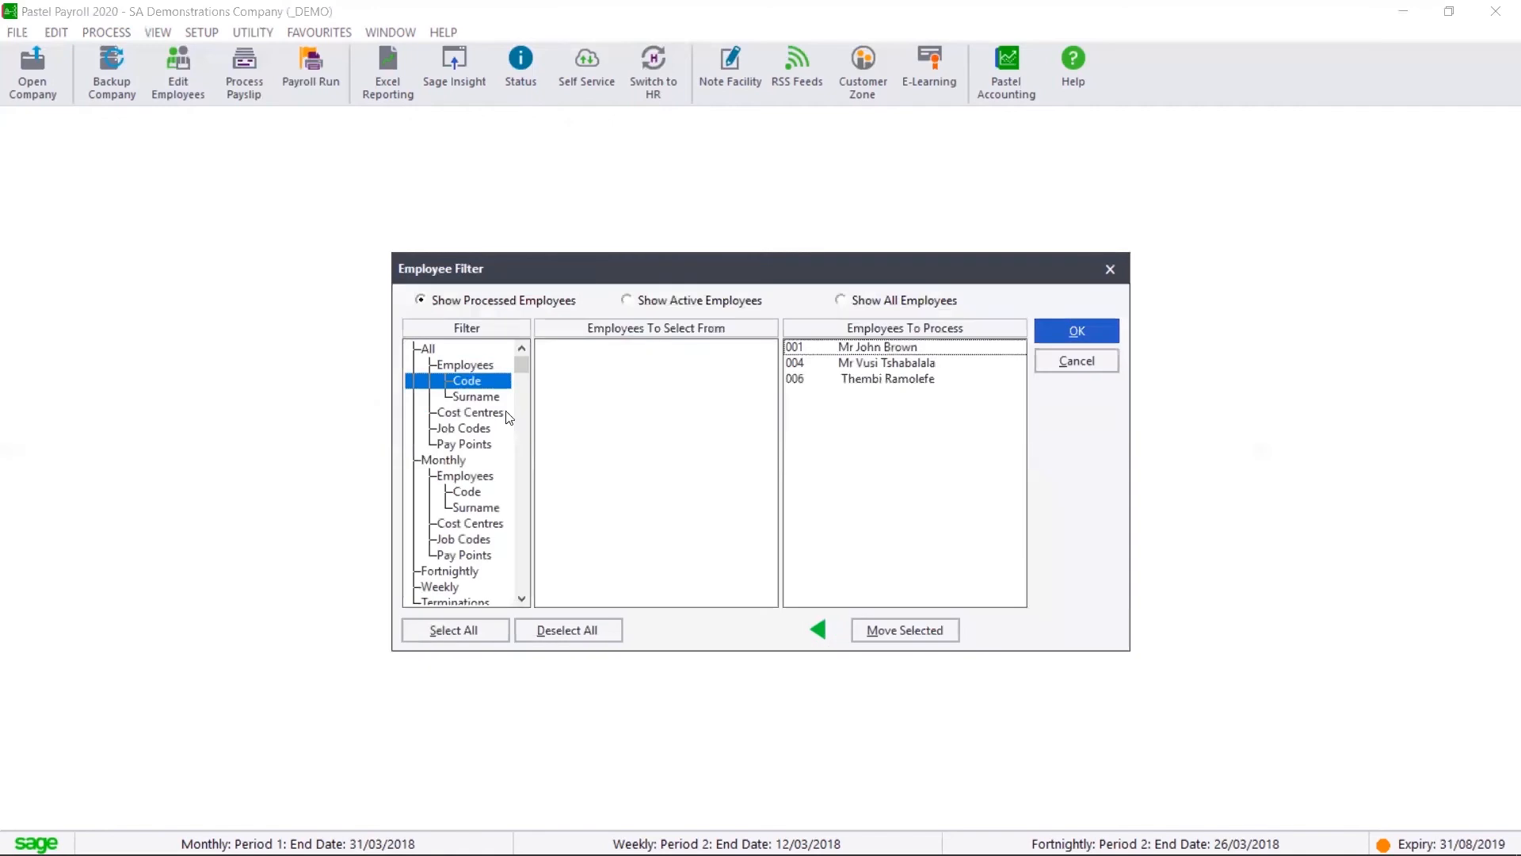
left_click(477, 491)
key("Return")
left_click(898, 404)
left_click(899, 404)
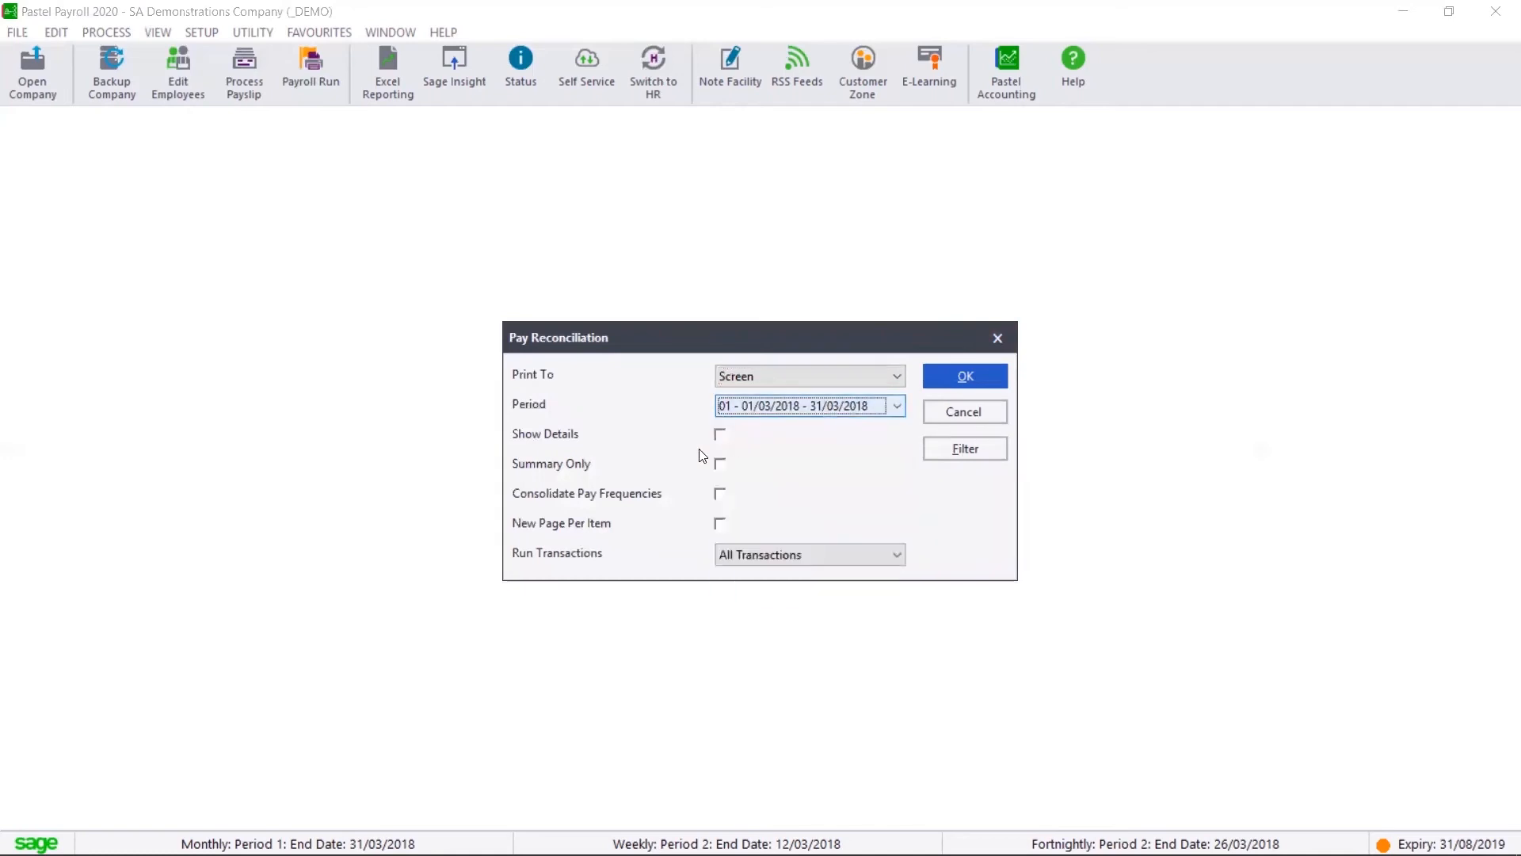
left_click(720, 434)
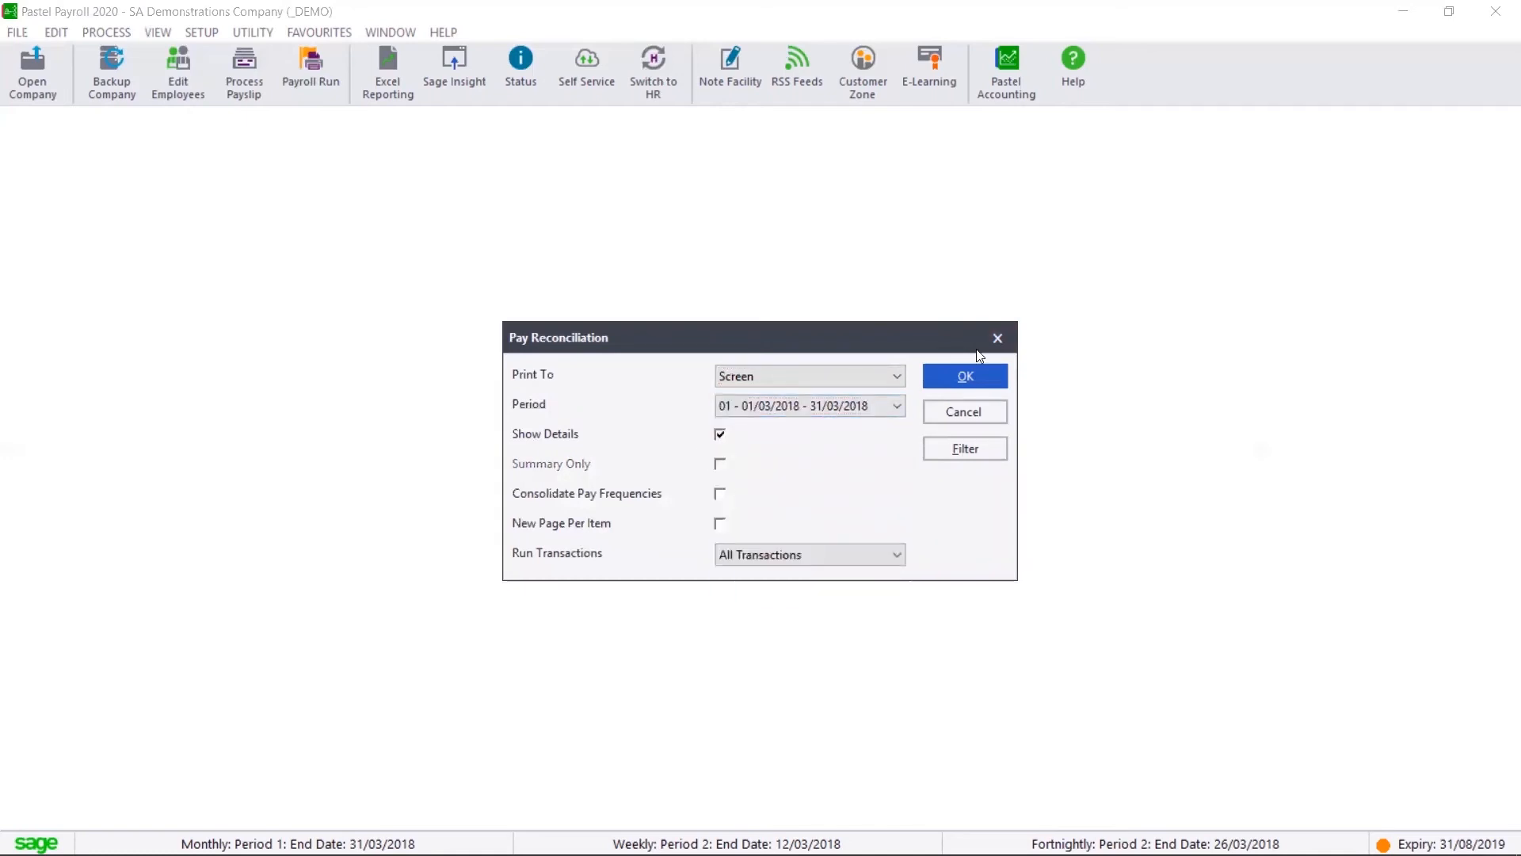
left_click(965, 376)
Step: Examine each employee's income, deductions, benefits and contributions in the Pay Reconciliation, check the totals on the last page, and close the report
scroll(694, 285, "down", 2)
scroll(678, 436, "down", 2)
scroll(668, 384, "down", 1)
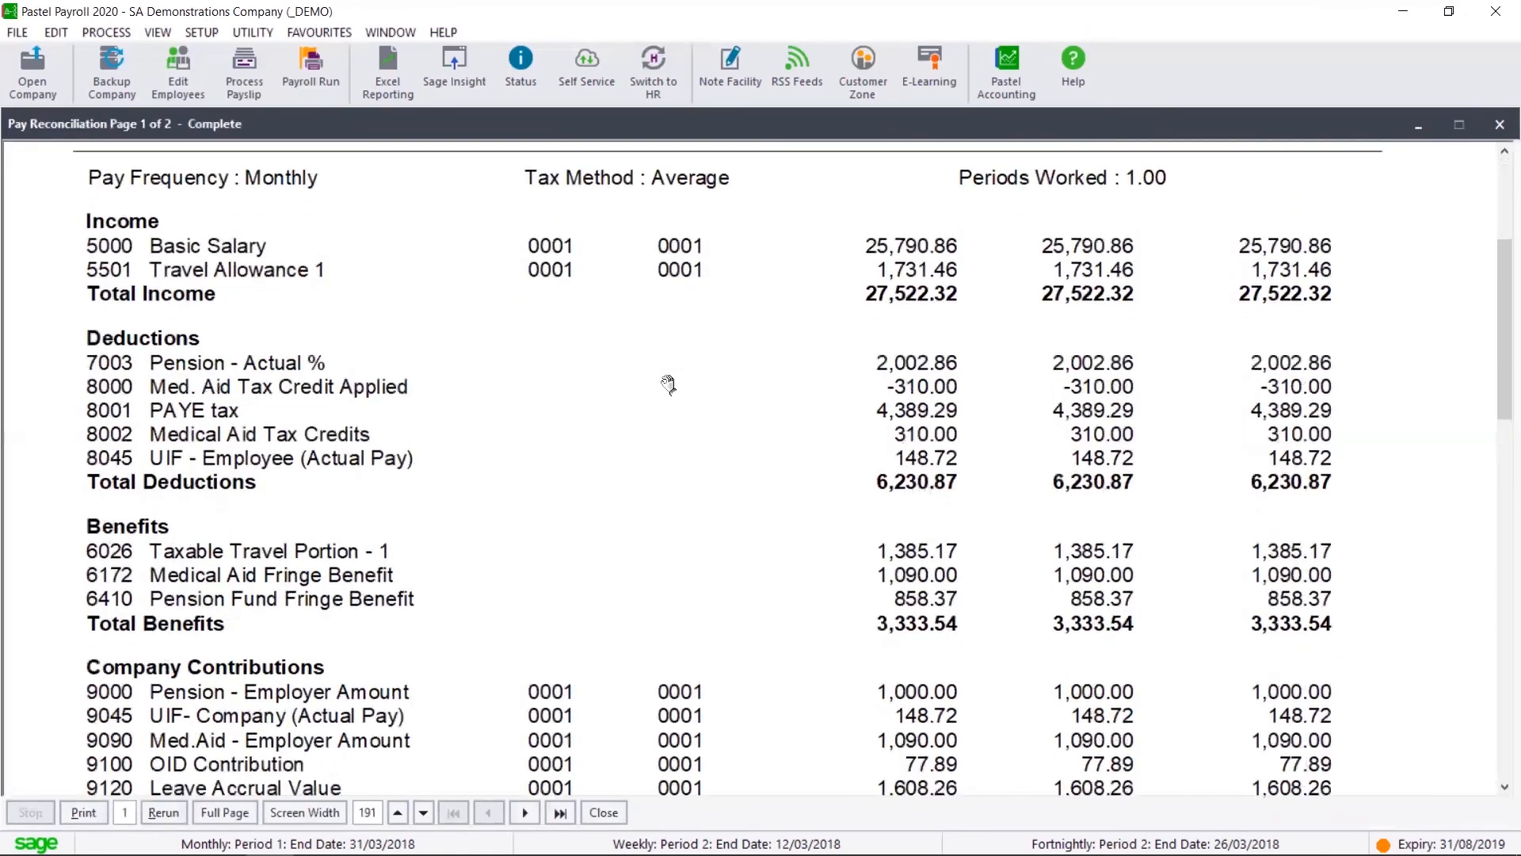
scroll(668, 384, "down", 15)
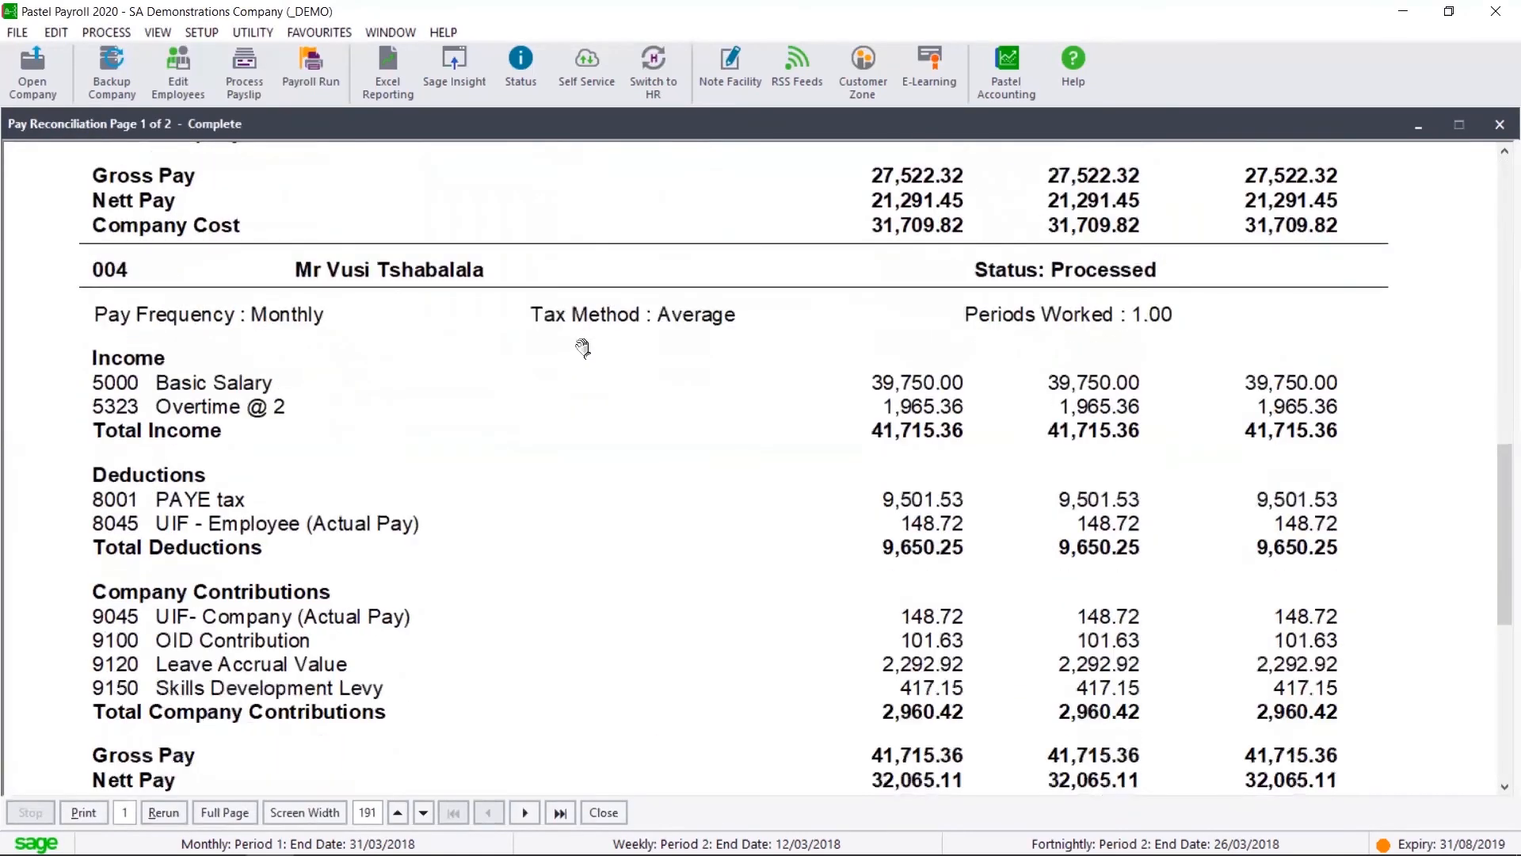
left_click_drag(588, 287, 585, 306)
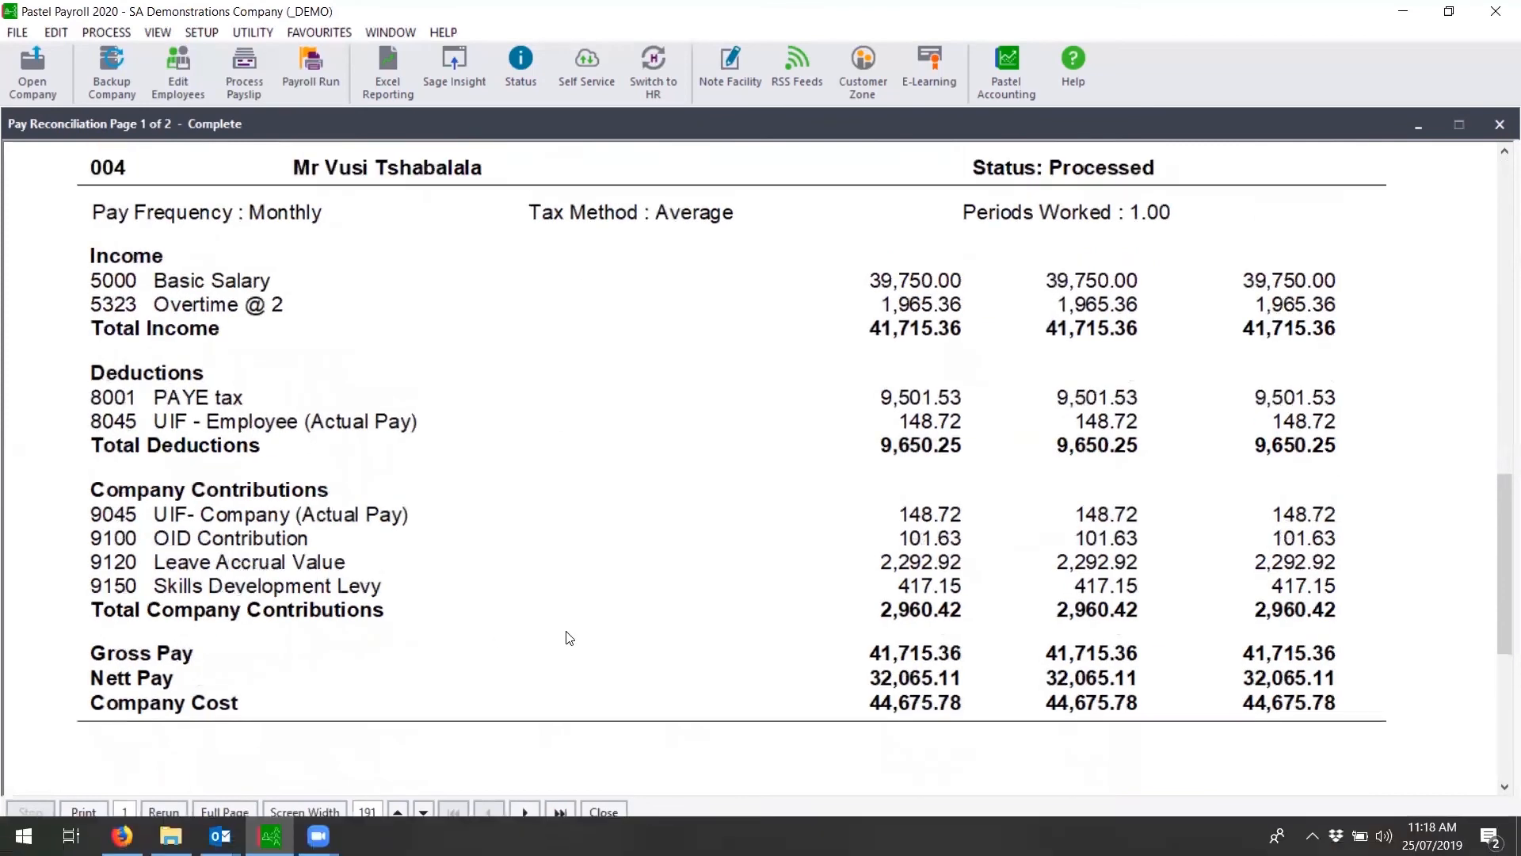
left_click(560, 815)
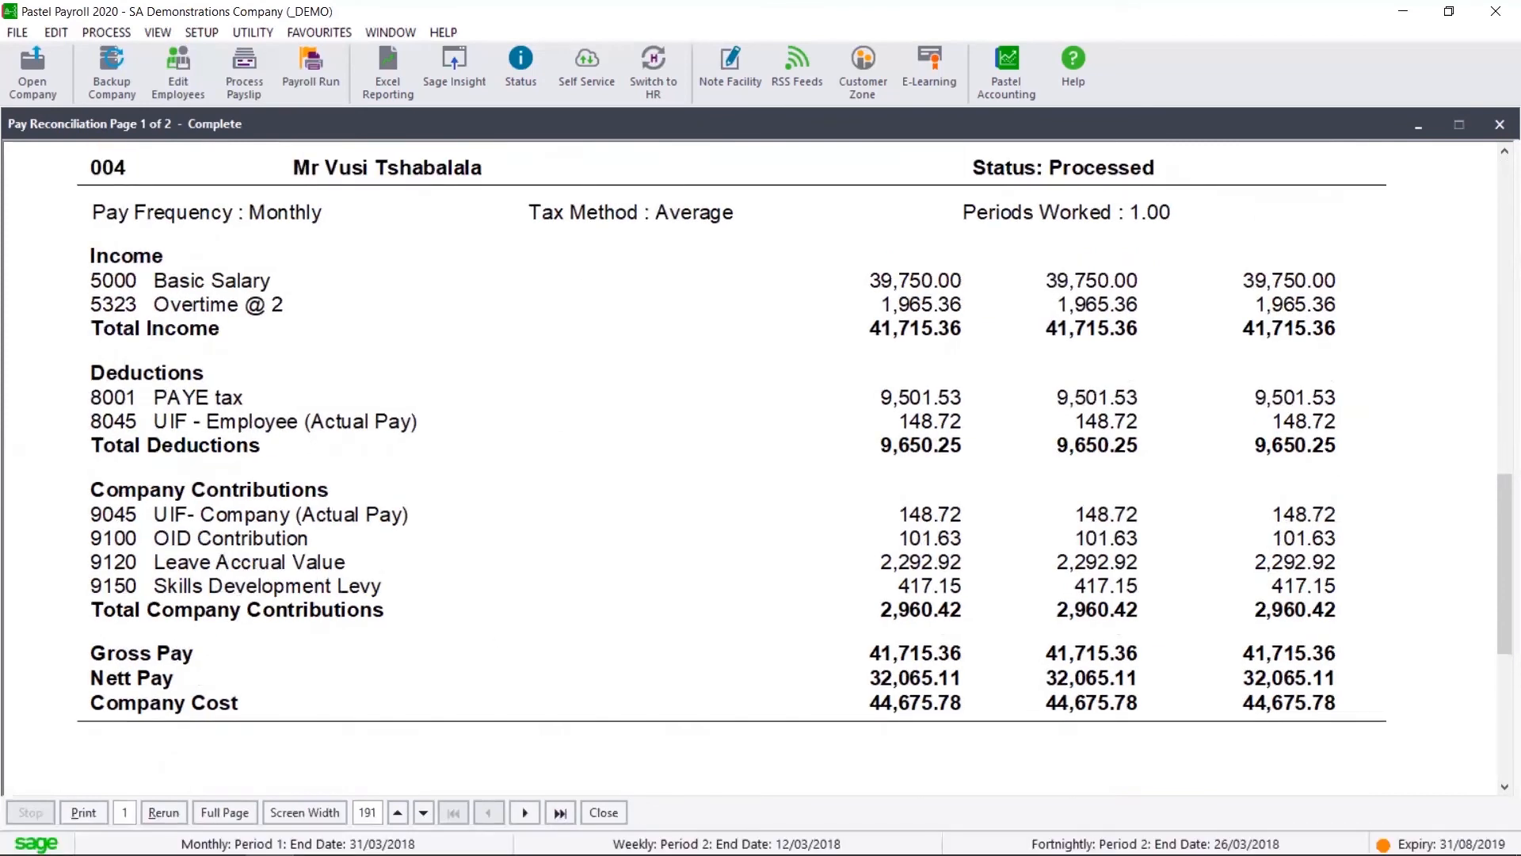
left_click(567, 815)
left_click_drag(606, 665, 602, 446)
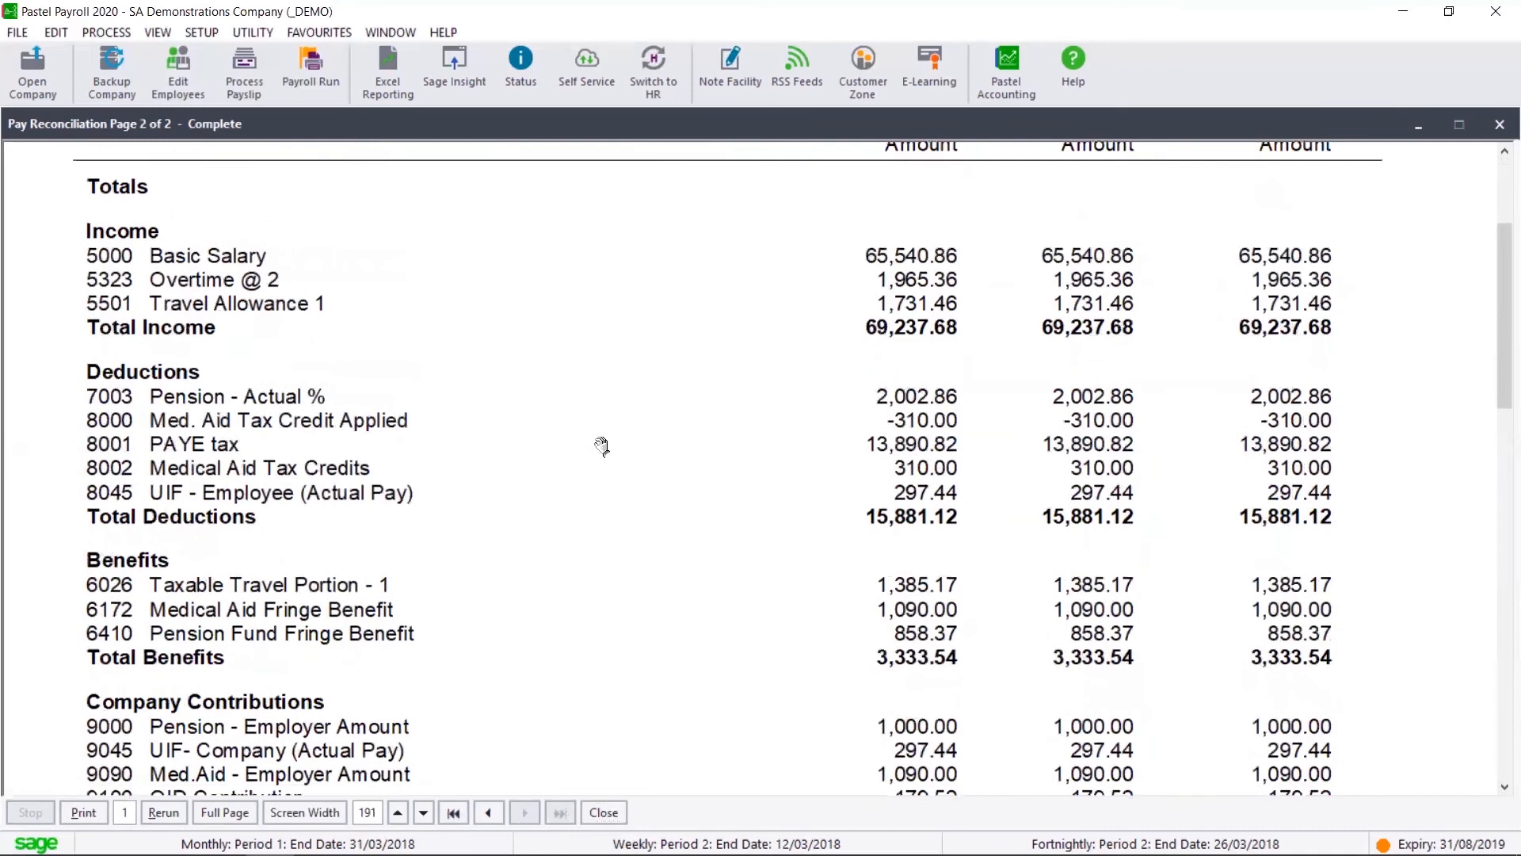
left_click_drag(608, 394, 618, 299)
key("Escape")
Step: Run the Monthly Analysis report to screen for the monthly employees, covering 7 months with details shown
left_click(158, 32)
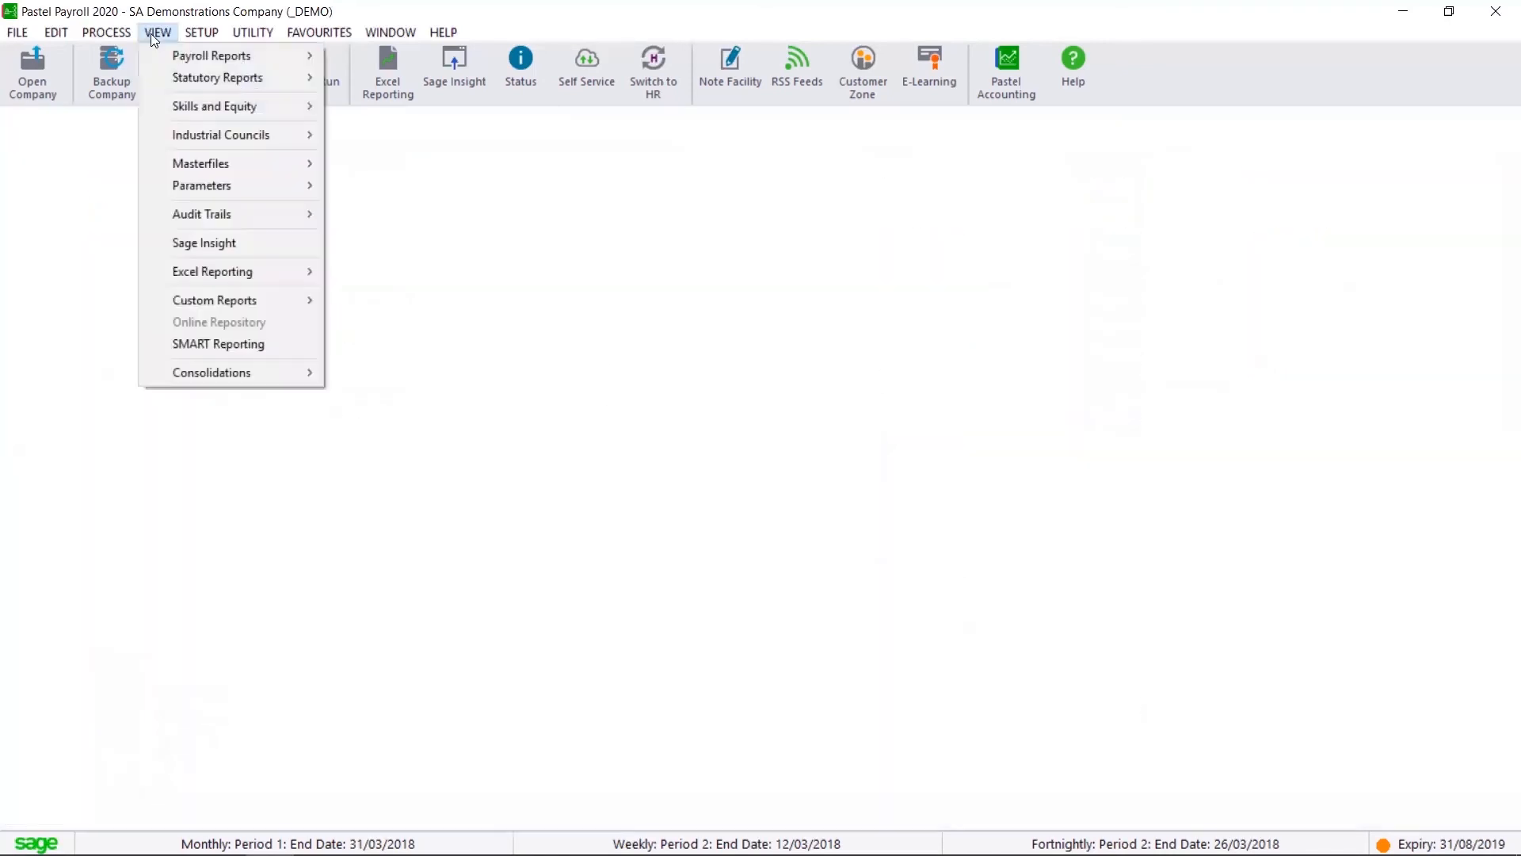
mouse_move(196, 59)
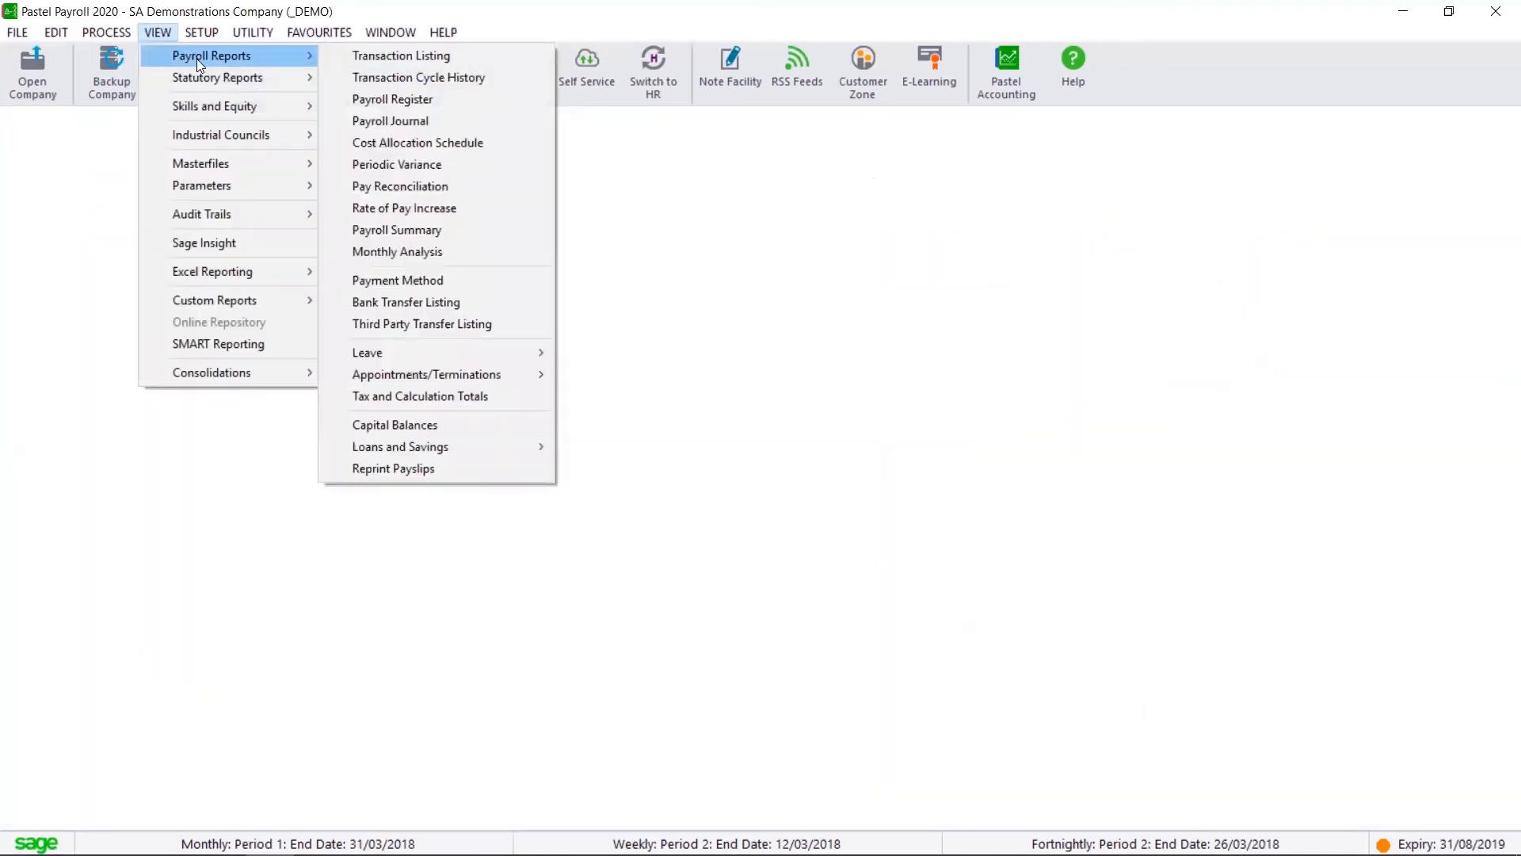
left_click(497, 251)
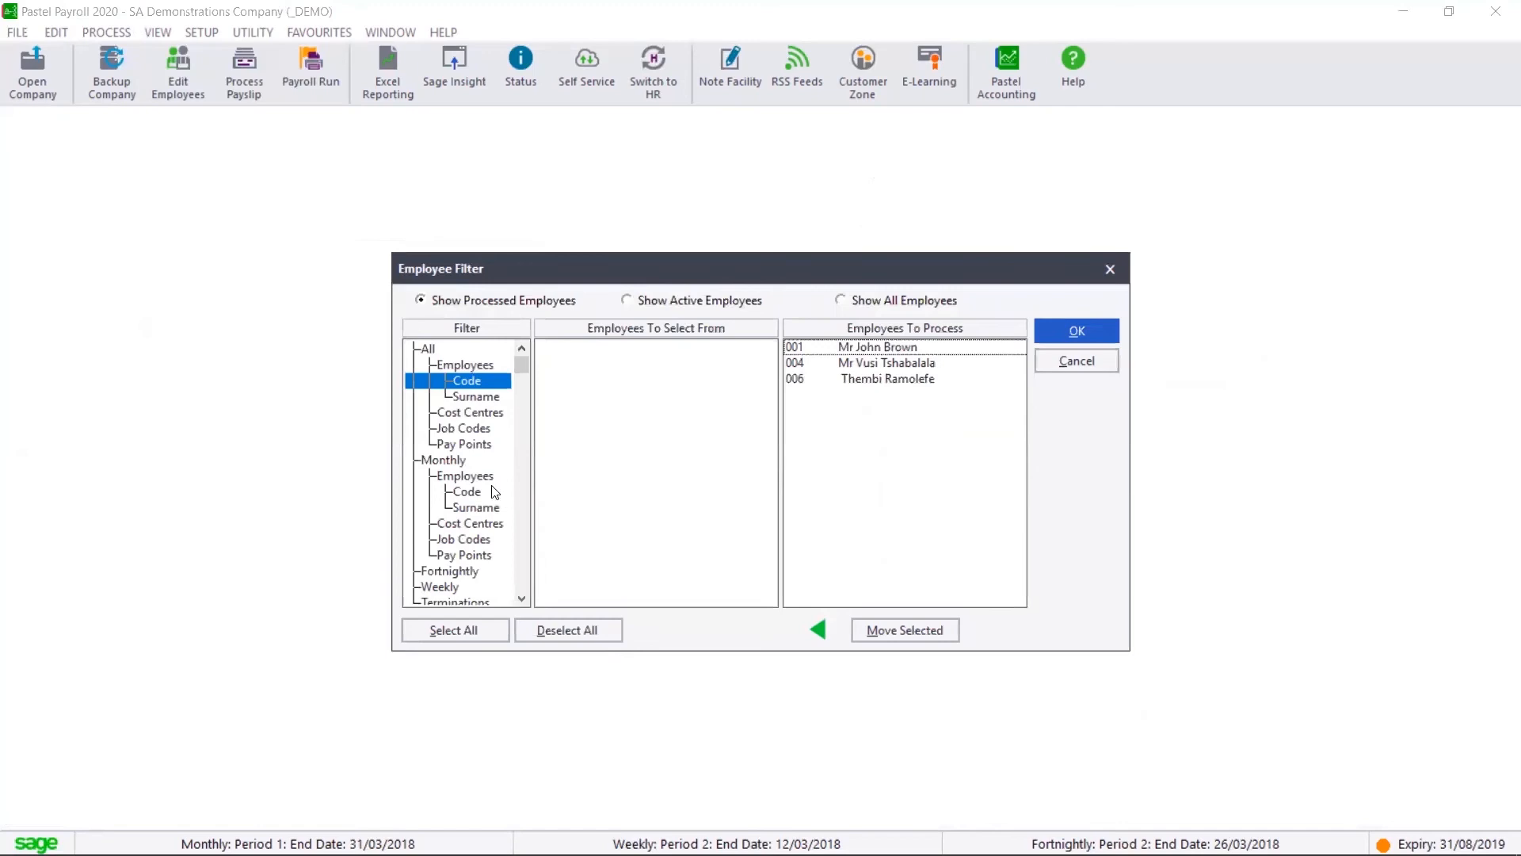
key("Return")
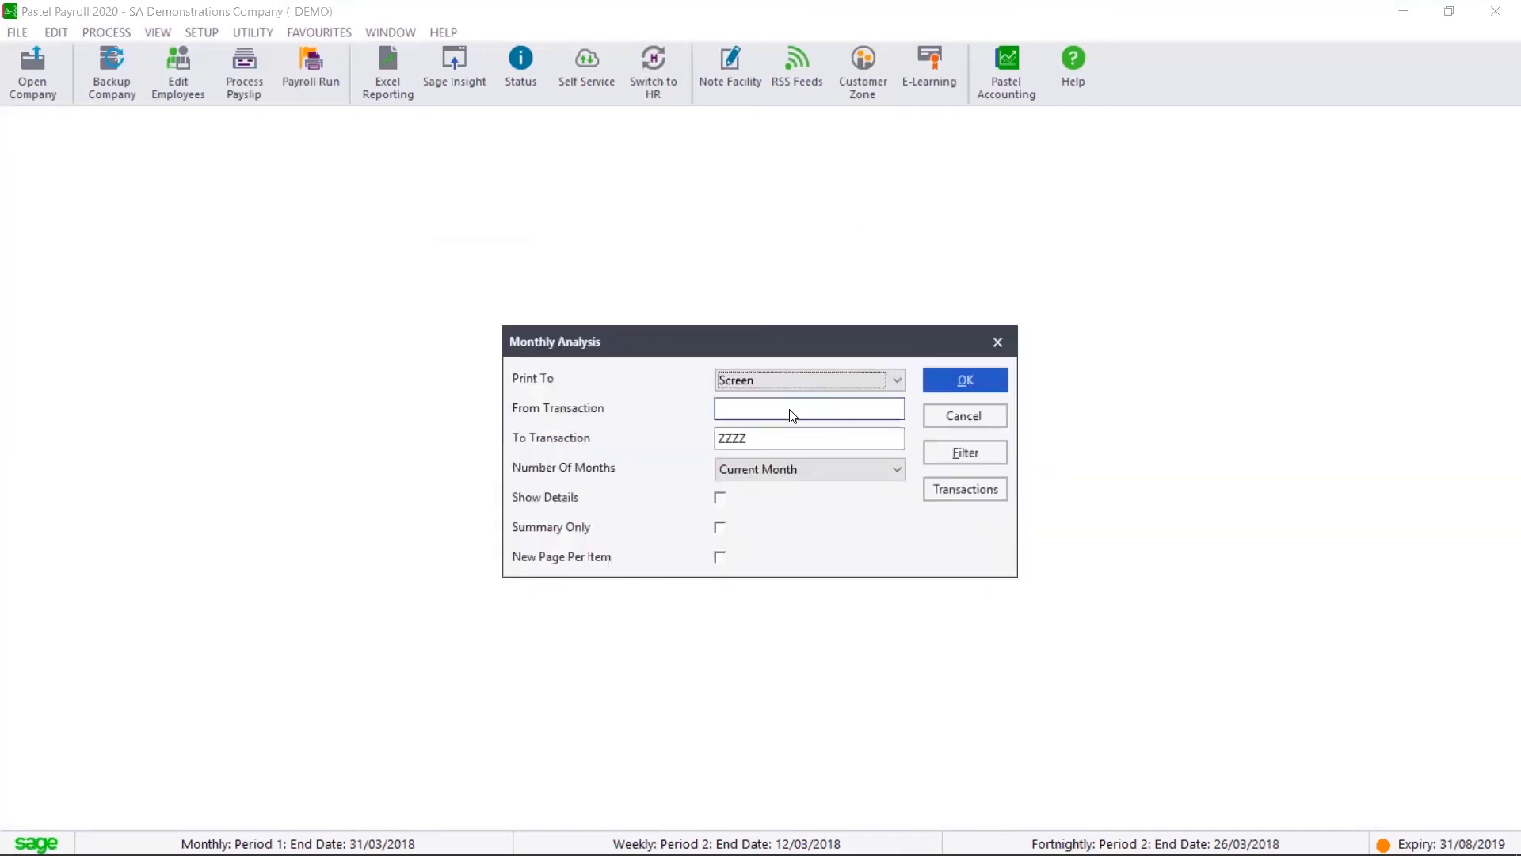
left_click(865, 473)
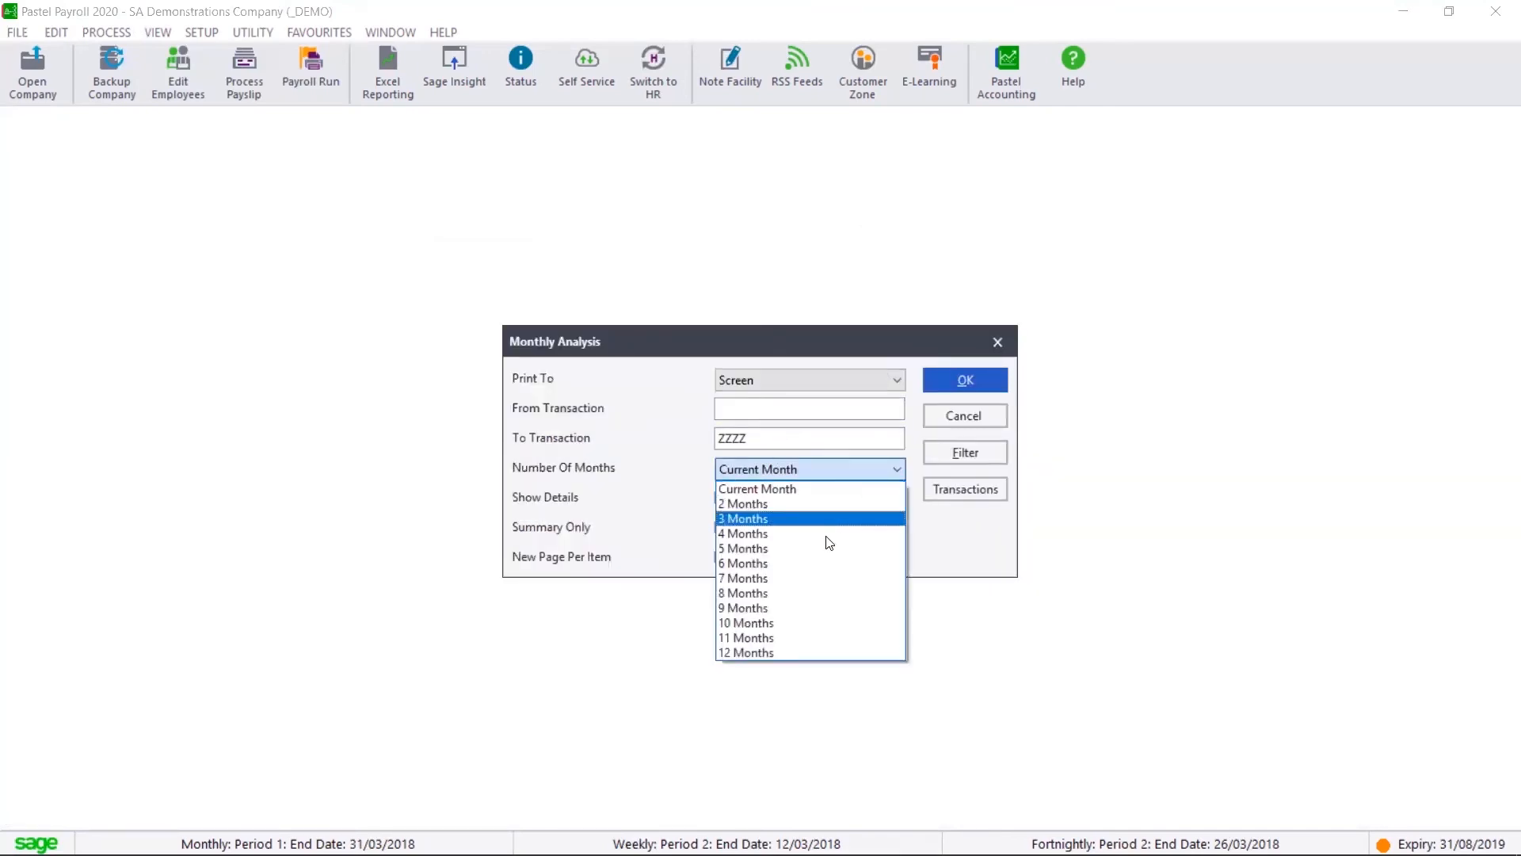
left_click(810, 584)
left_click(720, 498)
key("Return")
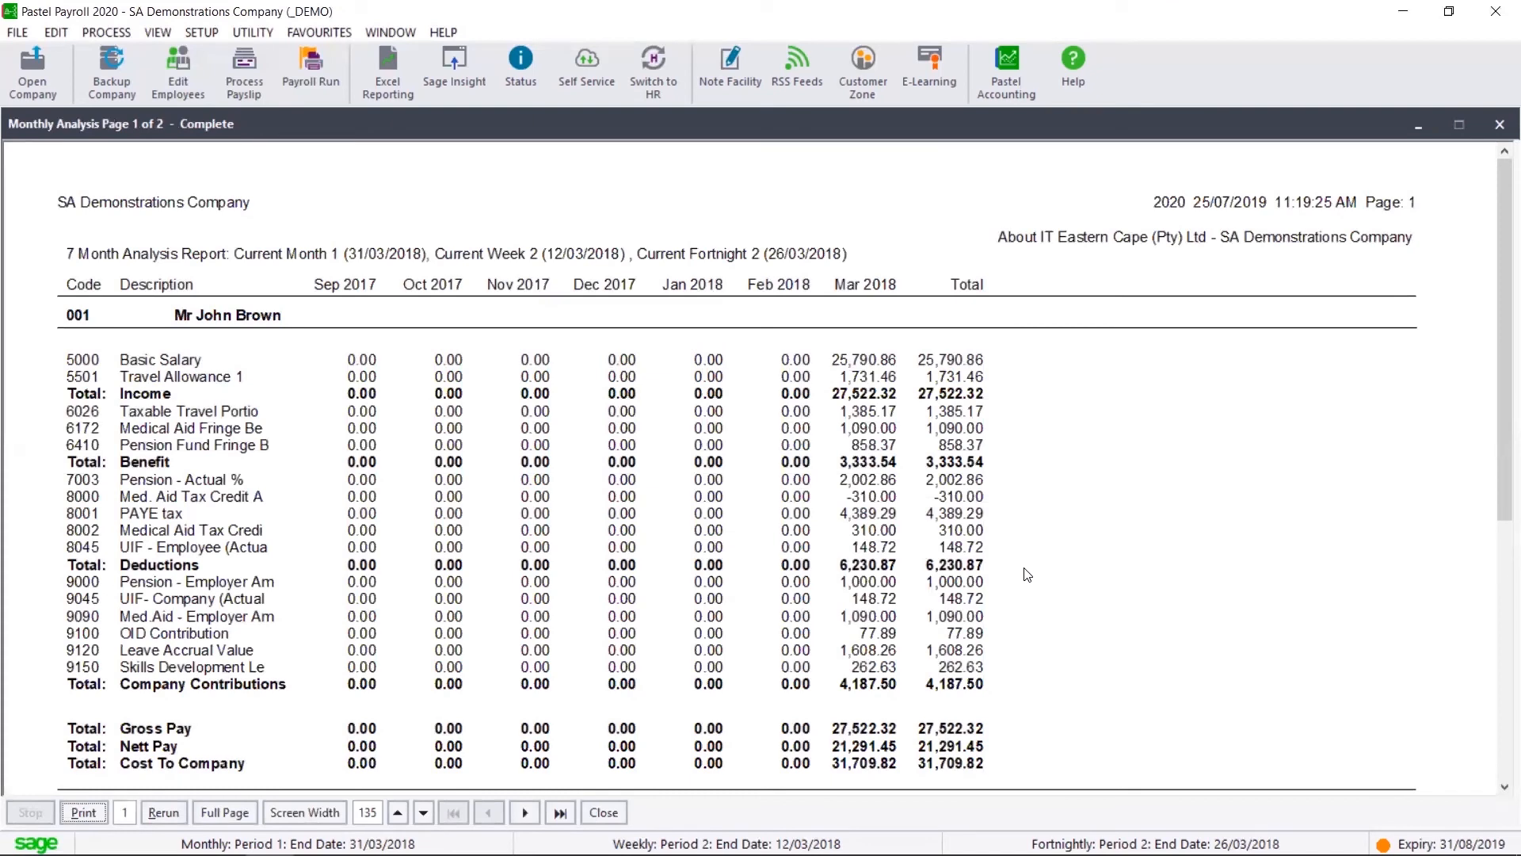
Step: Examine the employees' month-by-month figures and the summary page of the Monthly Analysis, and close the report
scroll(1151, 404, "down", 5)
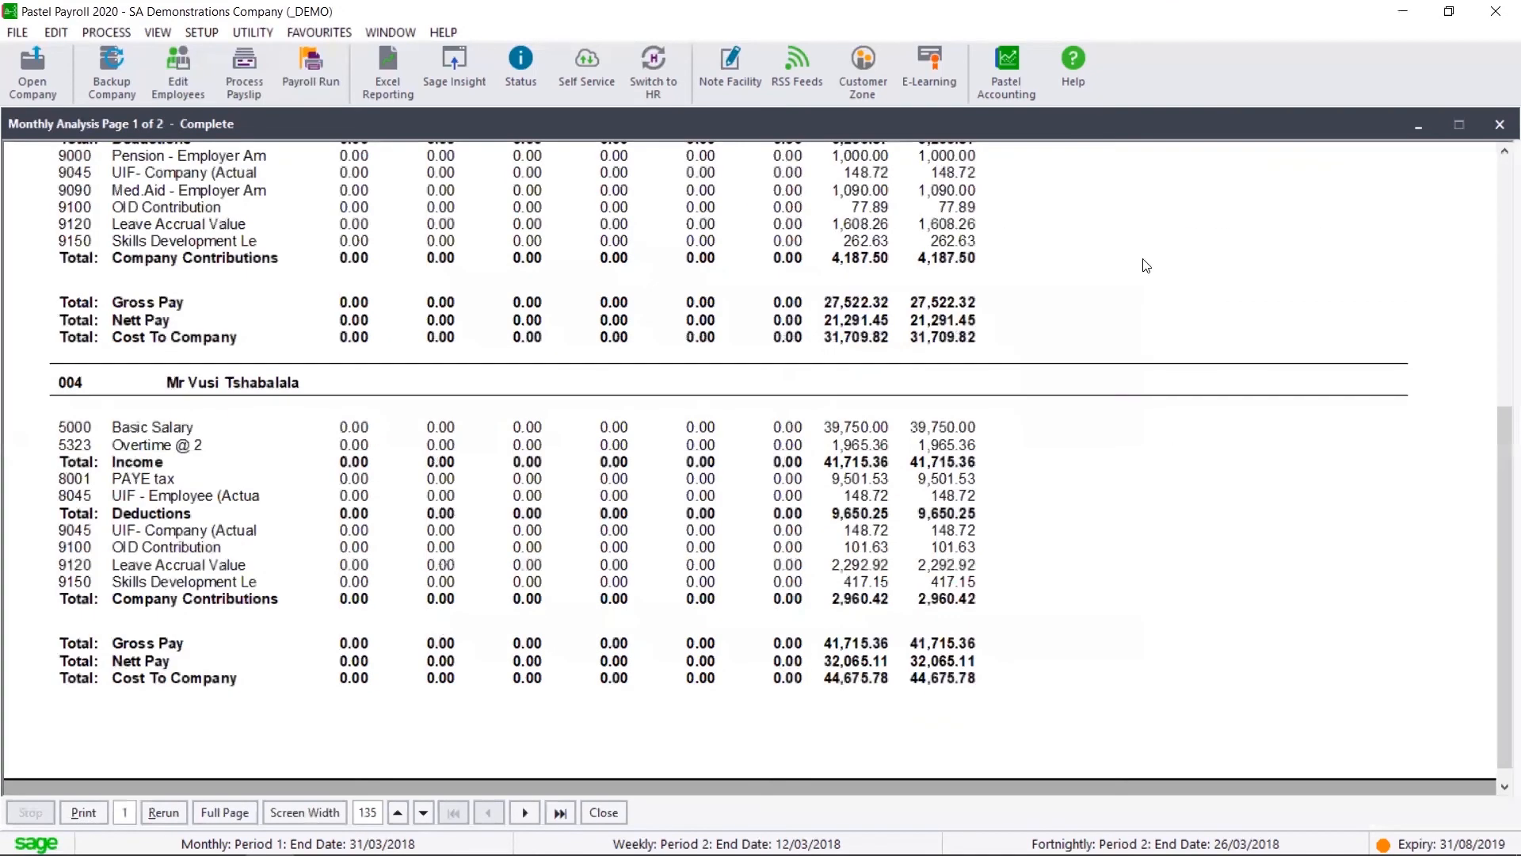
left_click(560, 812)
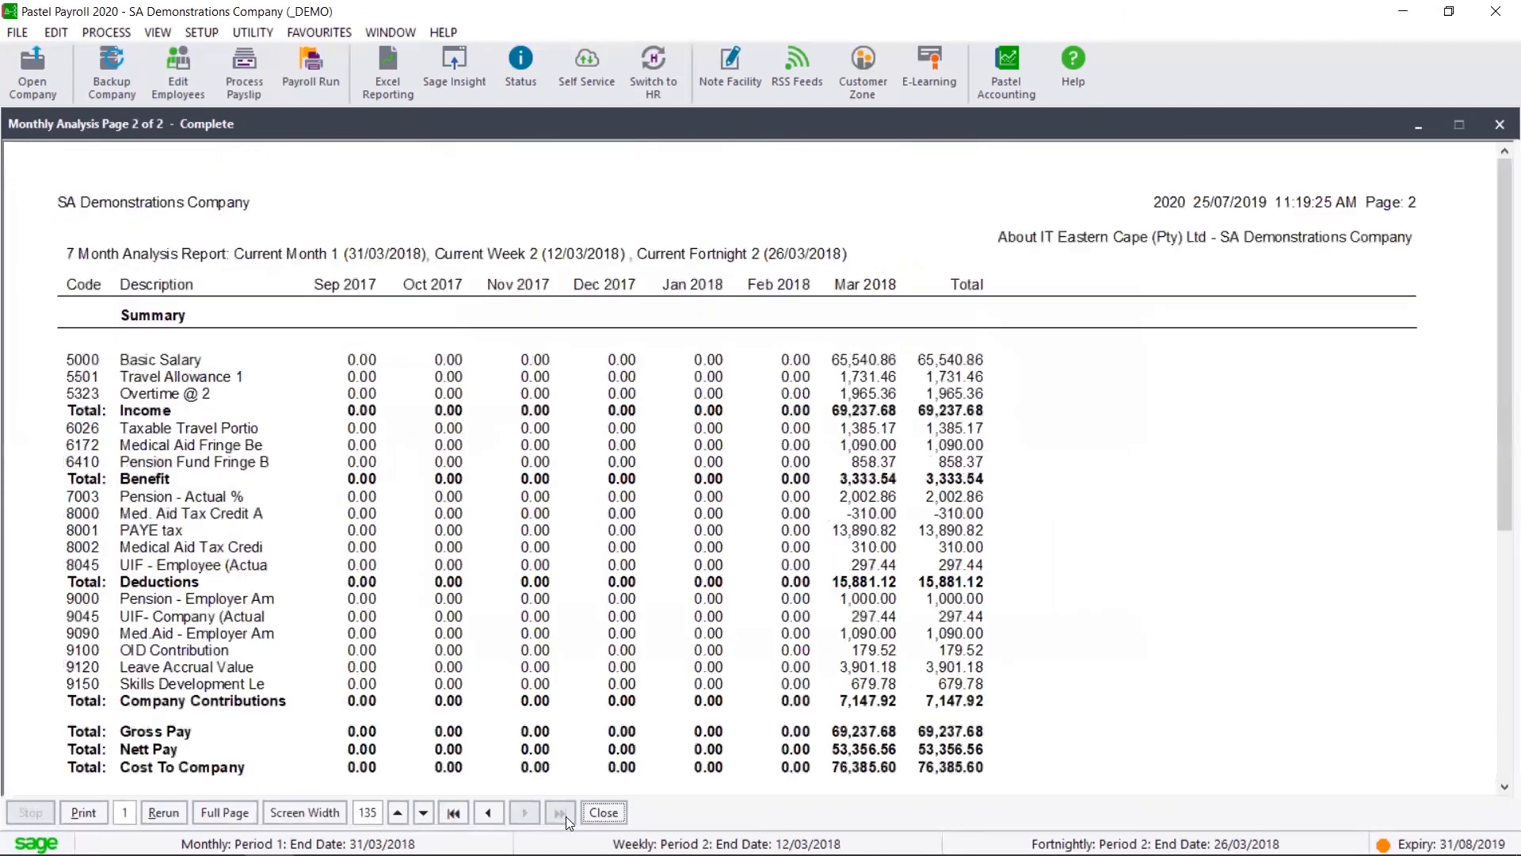
key("Escape")
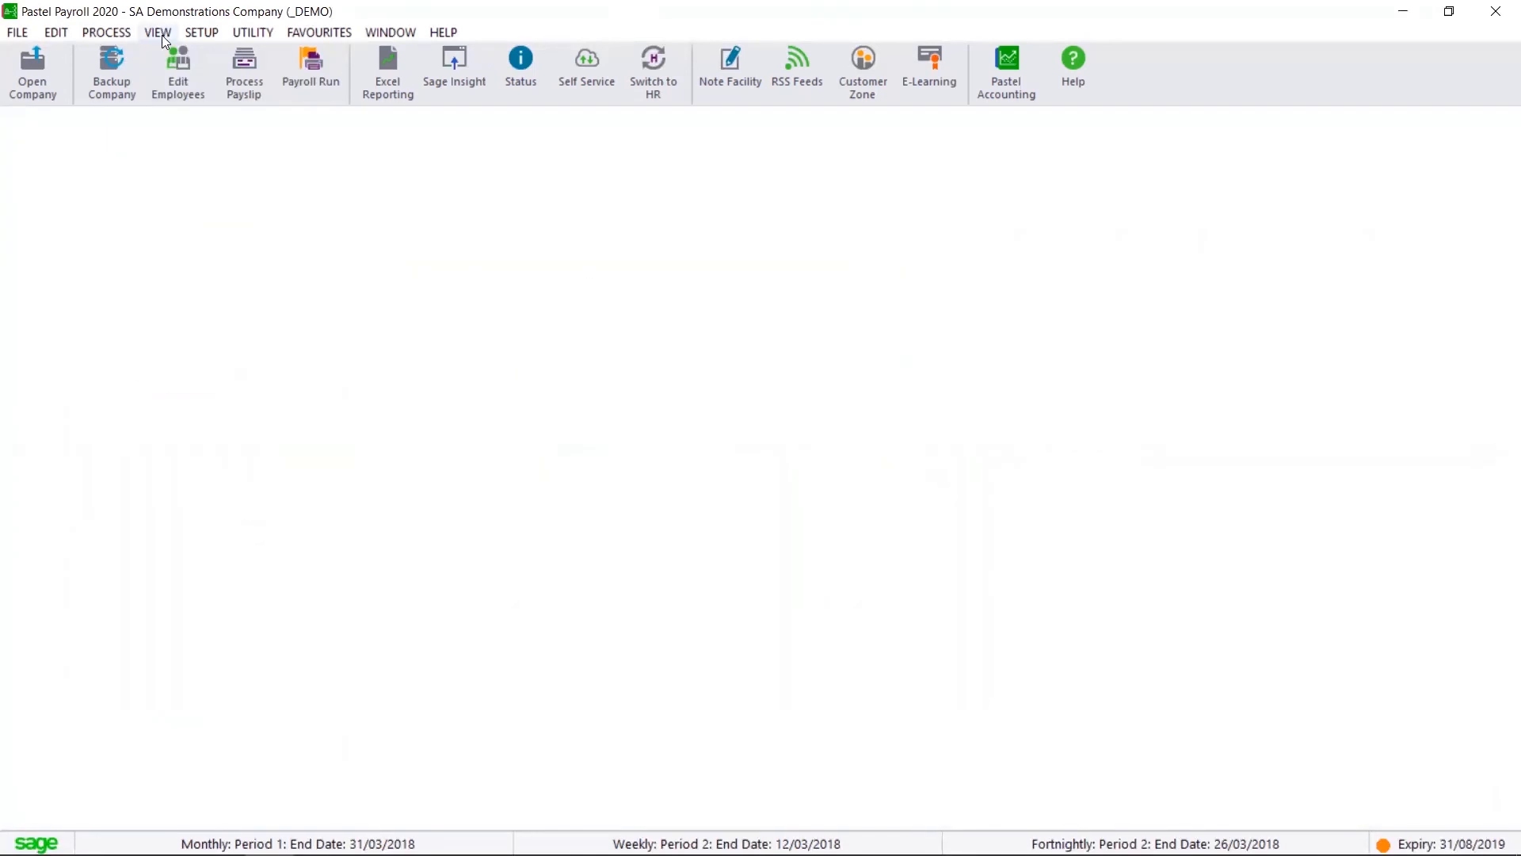
Step: View the Capital Balances payroll report for the current period and close it
left_click(158, 32)
mouse_move(220, 57)
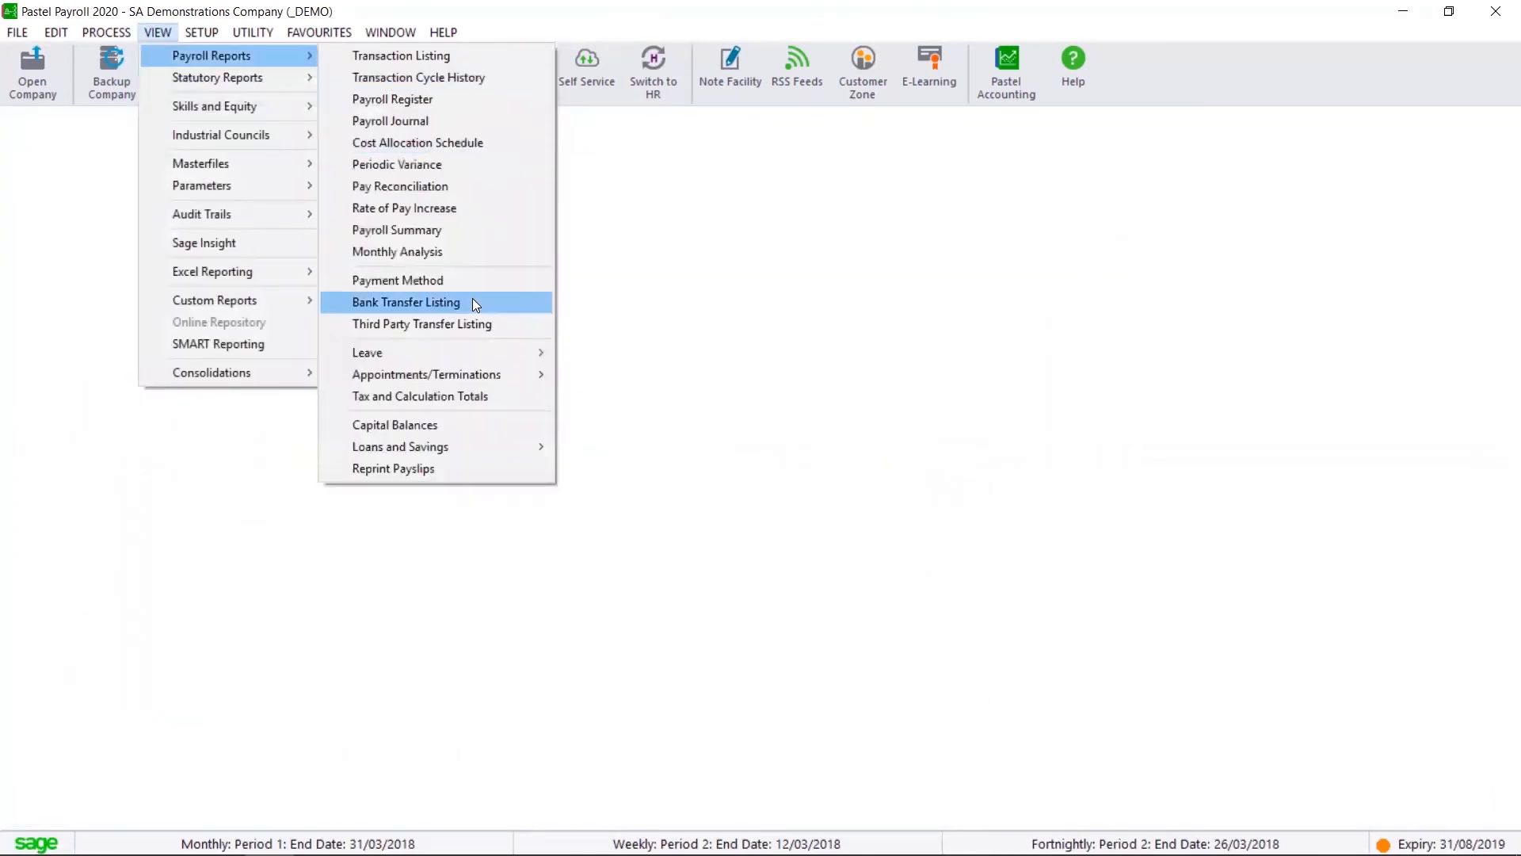
left_click(520, 429)
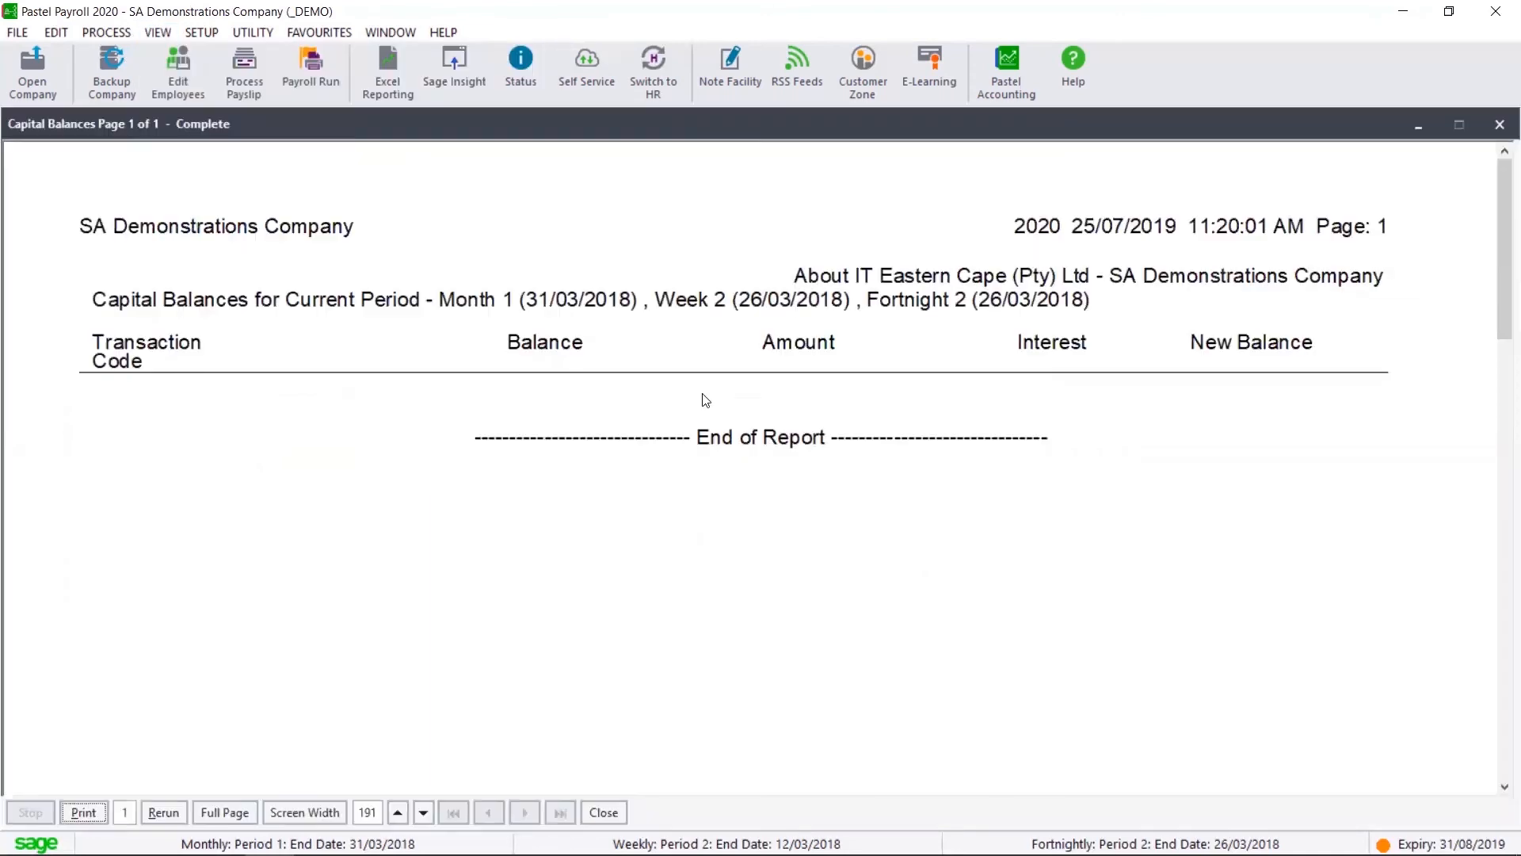
key("Escape")
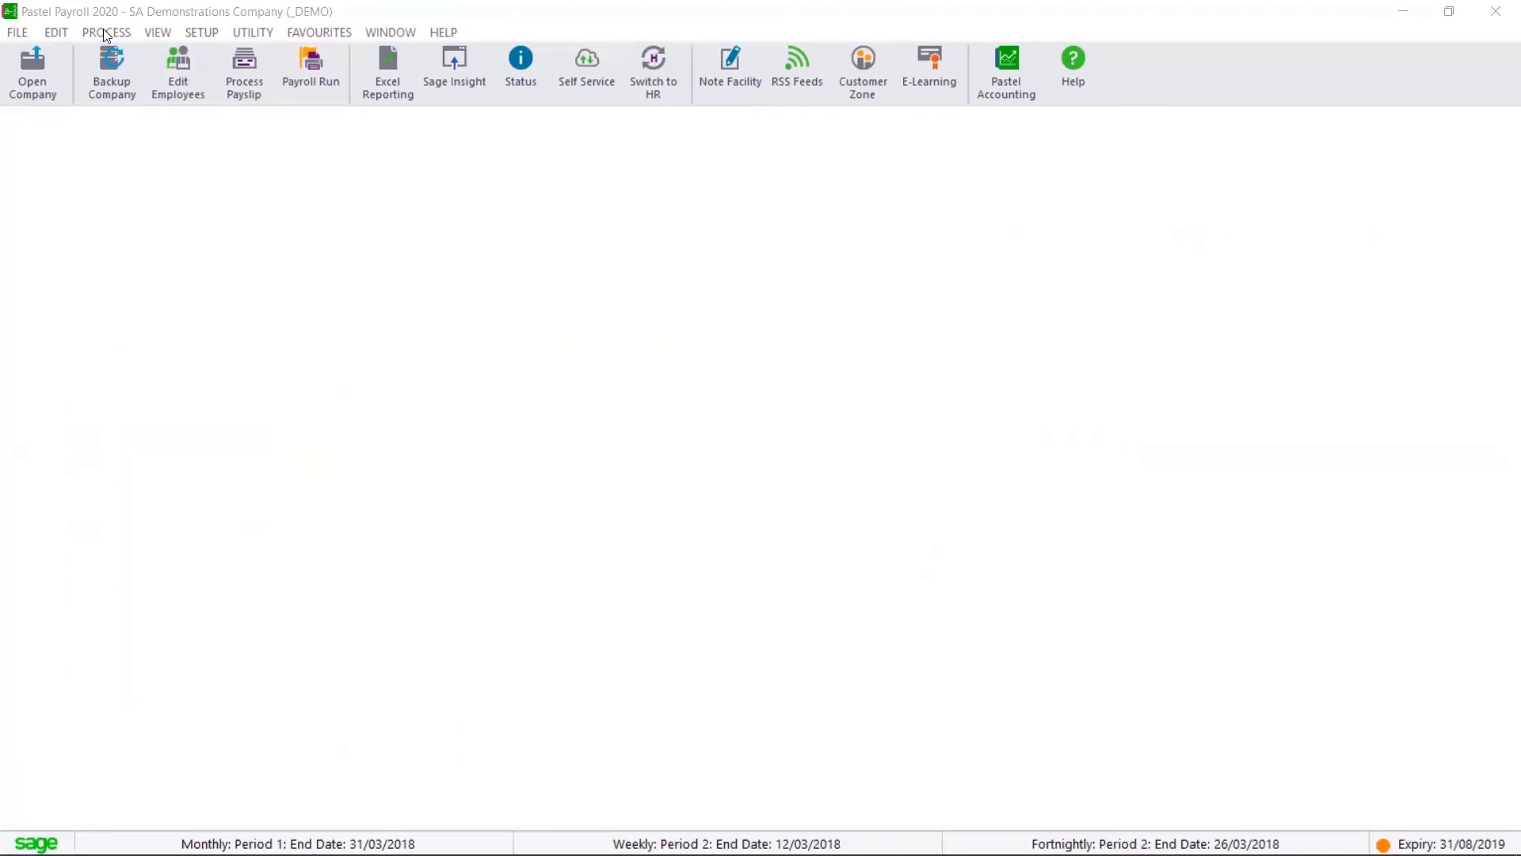
Step: Run the UIF Return to screen for all employees, examine the earnings and contributions, and close the report
left_click(153, 34)
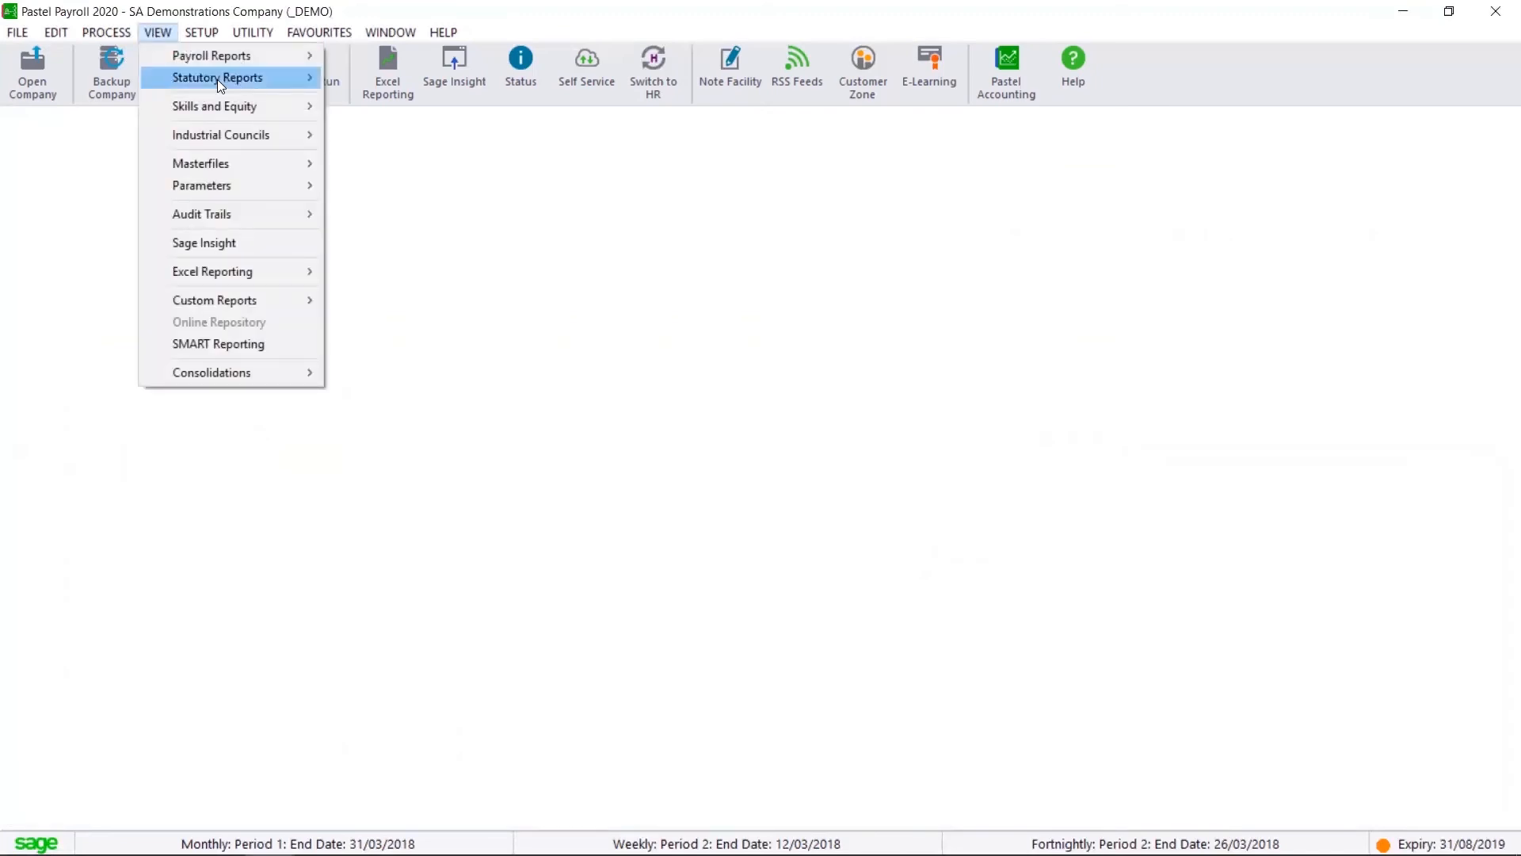
mouse_move(291, 89)
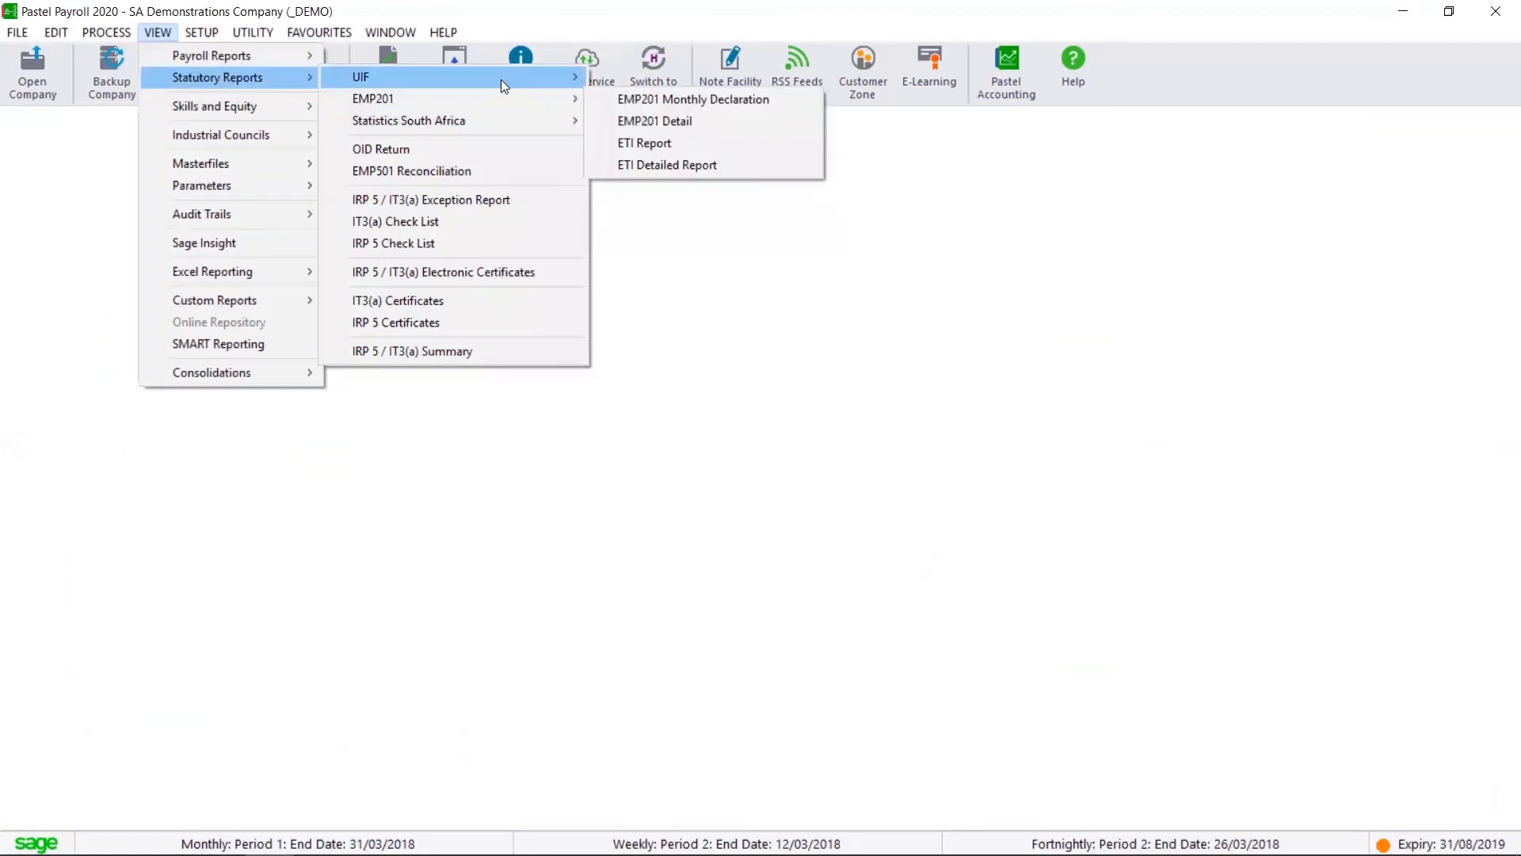
mouse_move(501, 78)
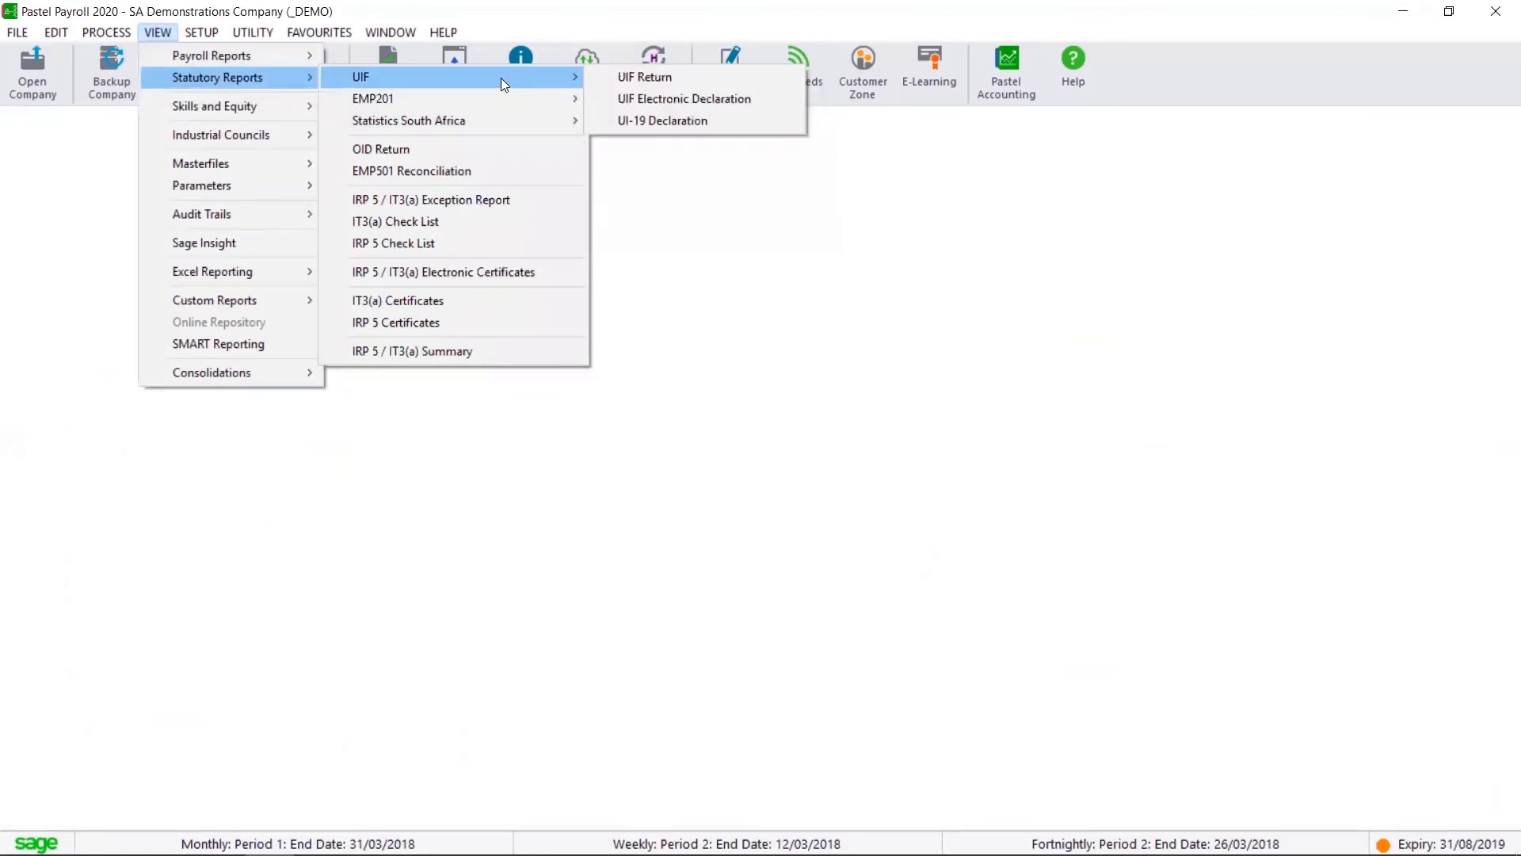
left_click(659, 84)
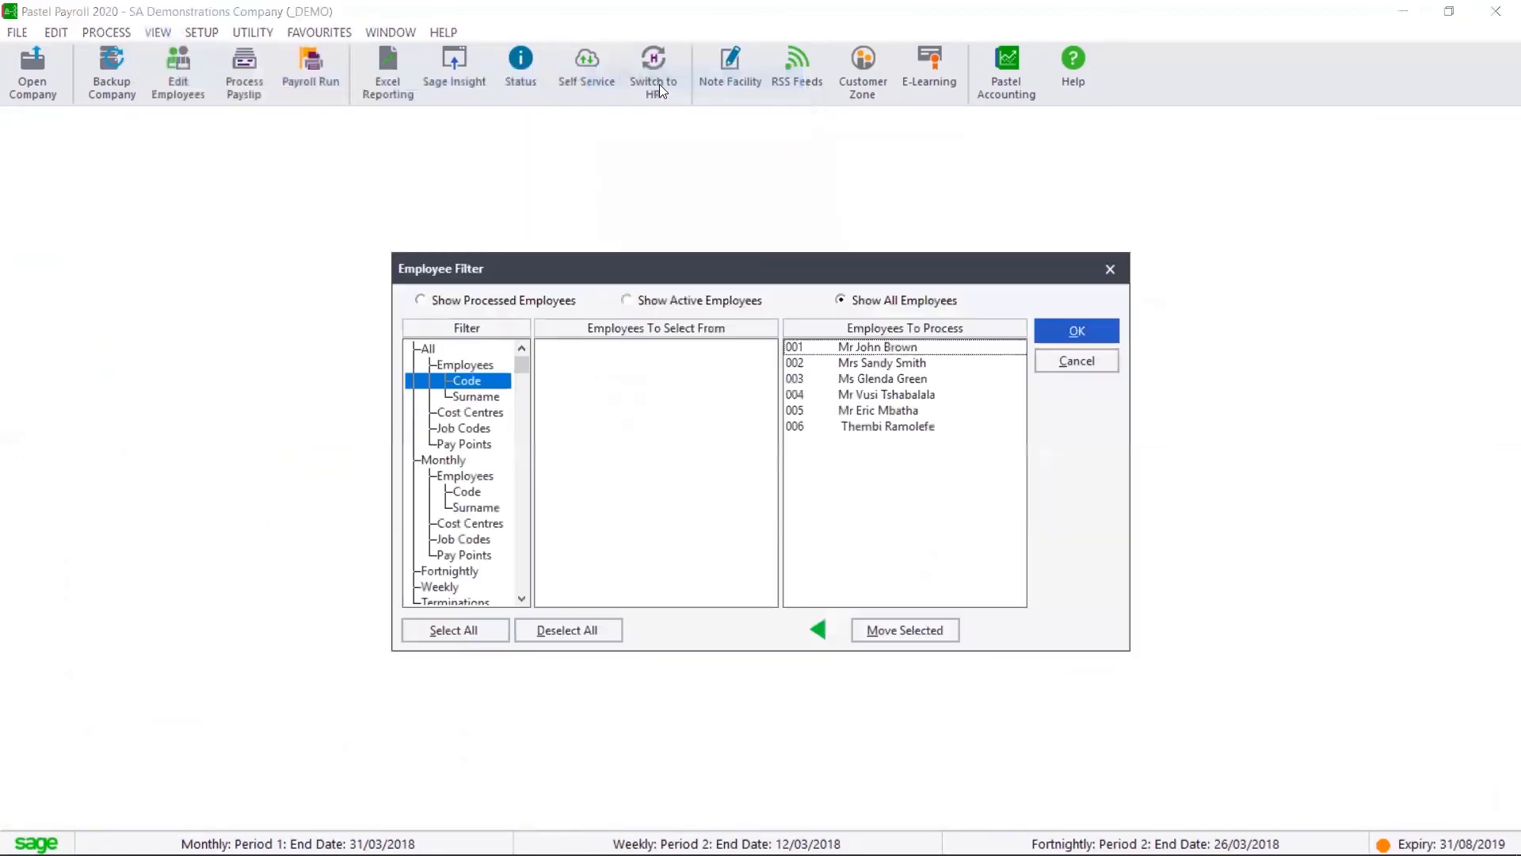
left_click(1058, 340)
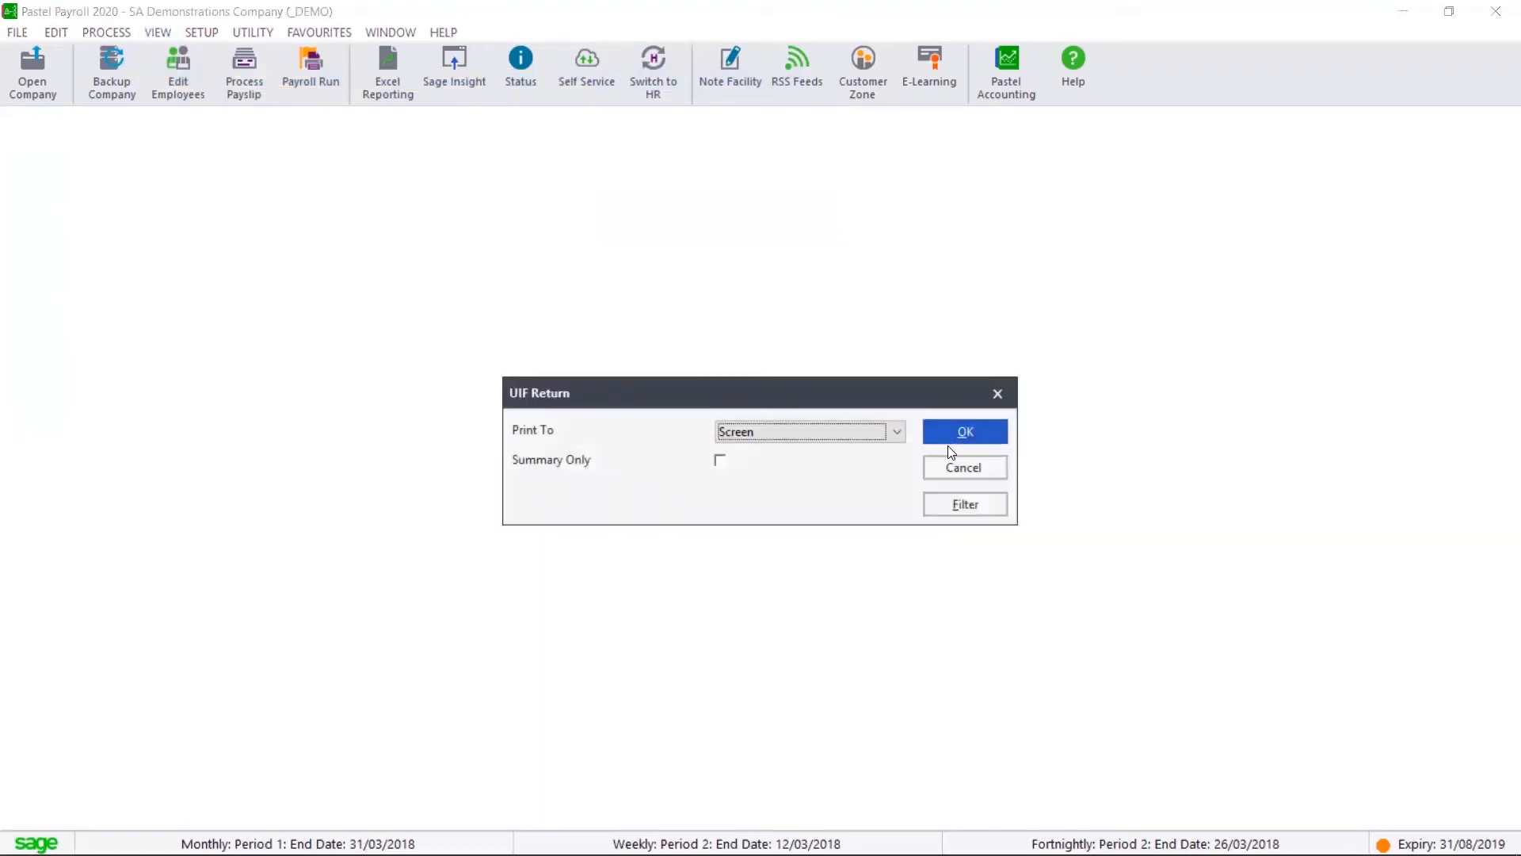
left_click(957, 440)
scroll(594, 343, "down", 3)
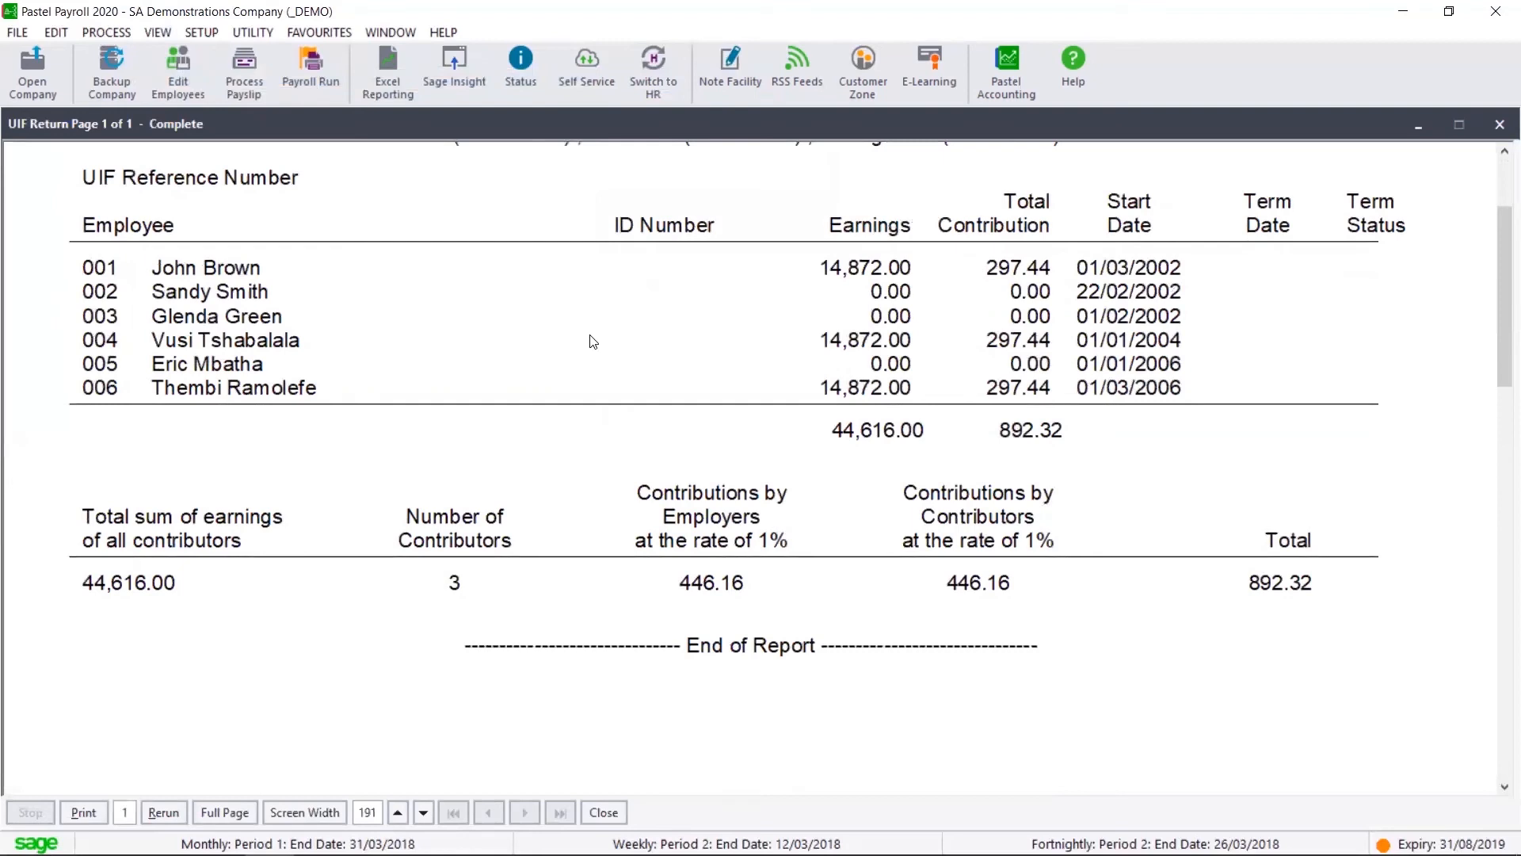
key("Escape")
Step: View the EMP201 Monthly Declaration for the current month, examine its payment details, and close the report
left_click(156, 32)
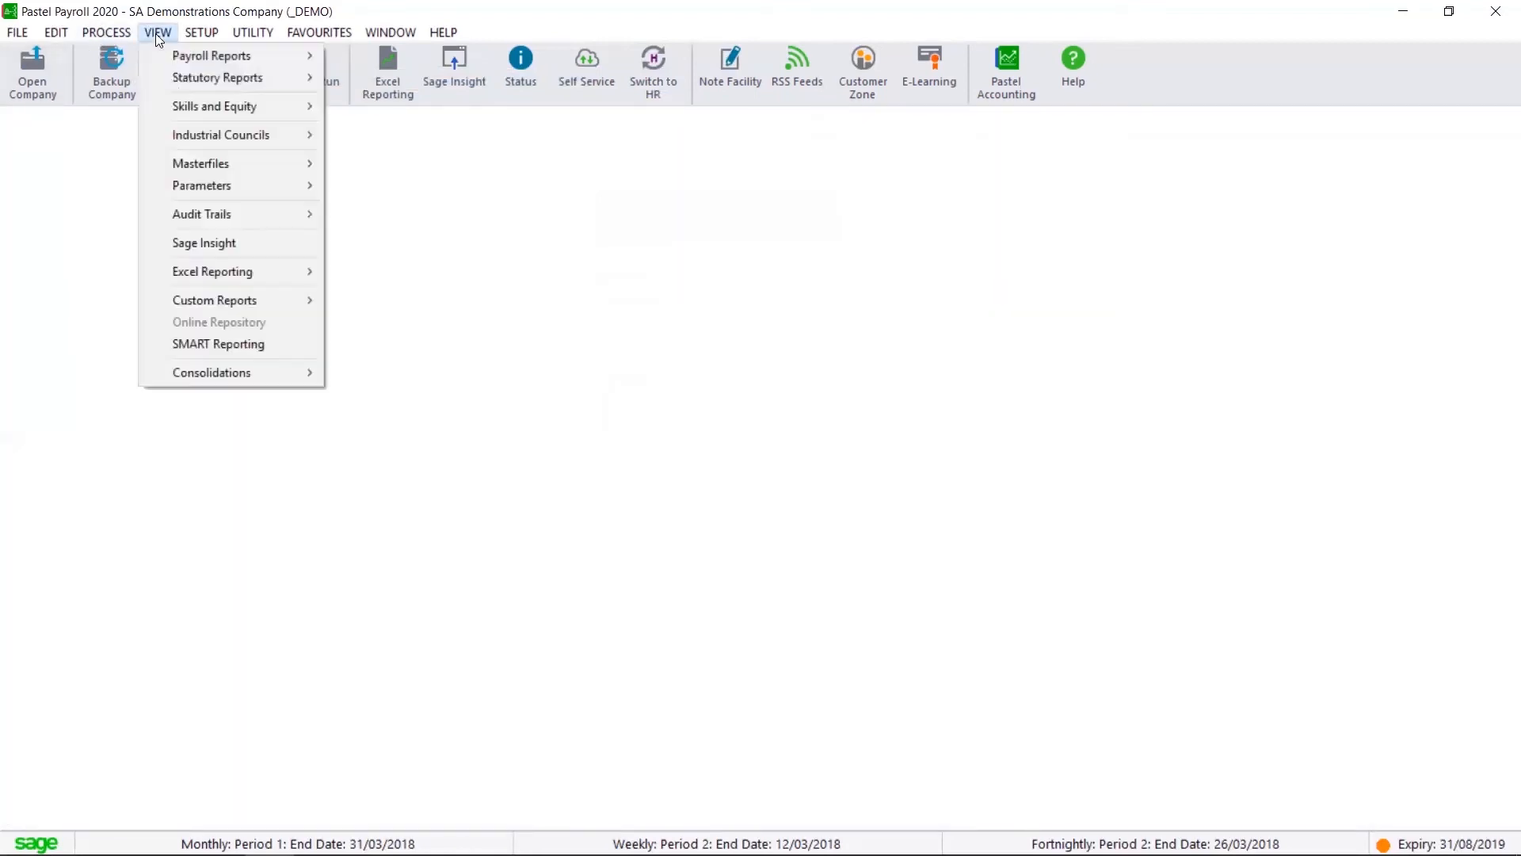
mouse_move(246, 88)
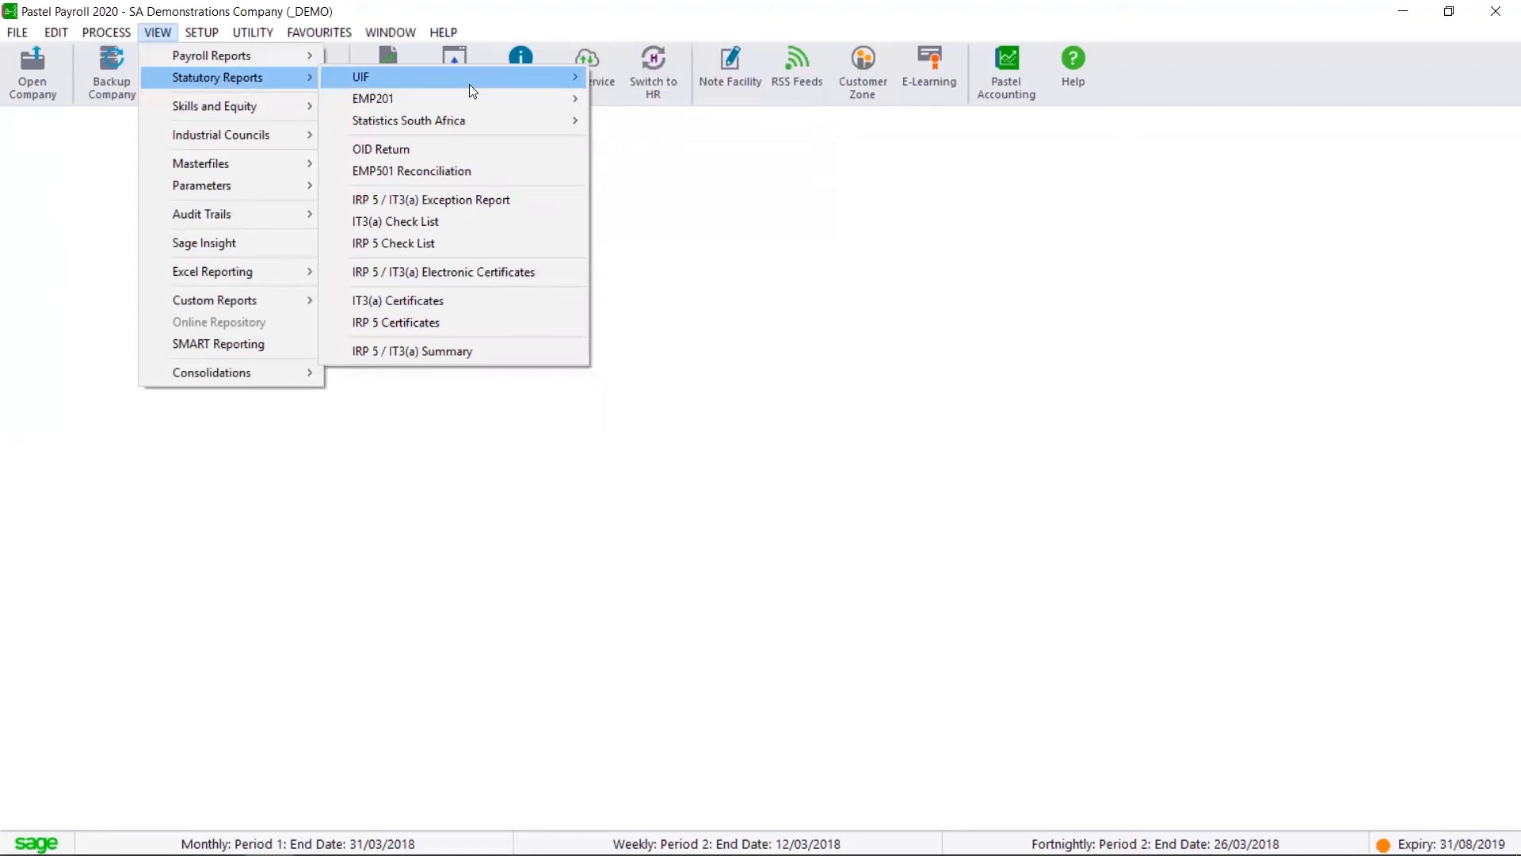
mouse_move(469, 84)
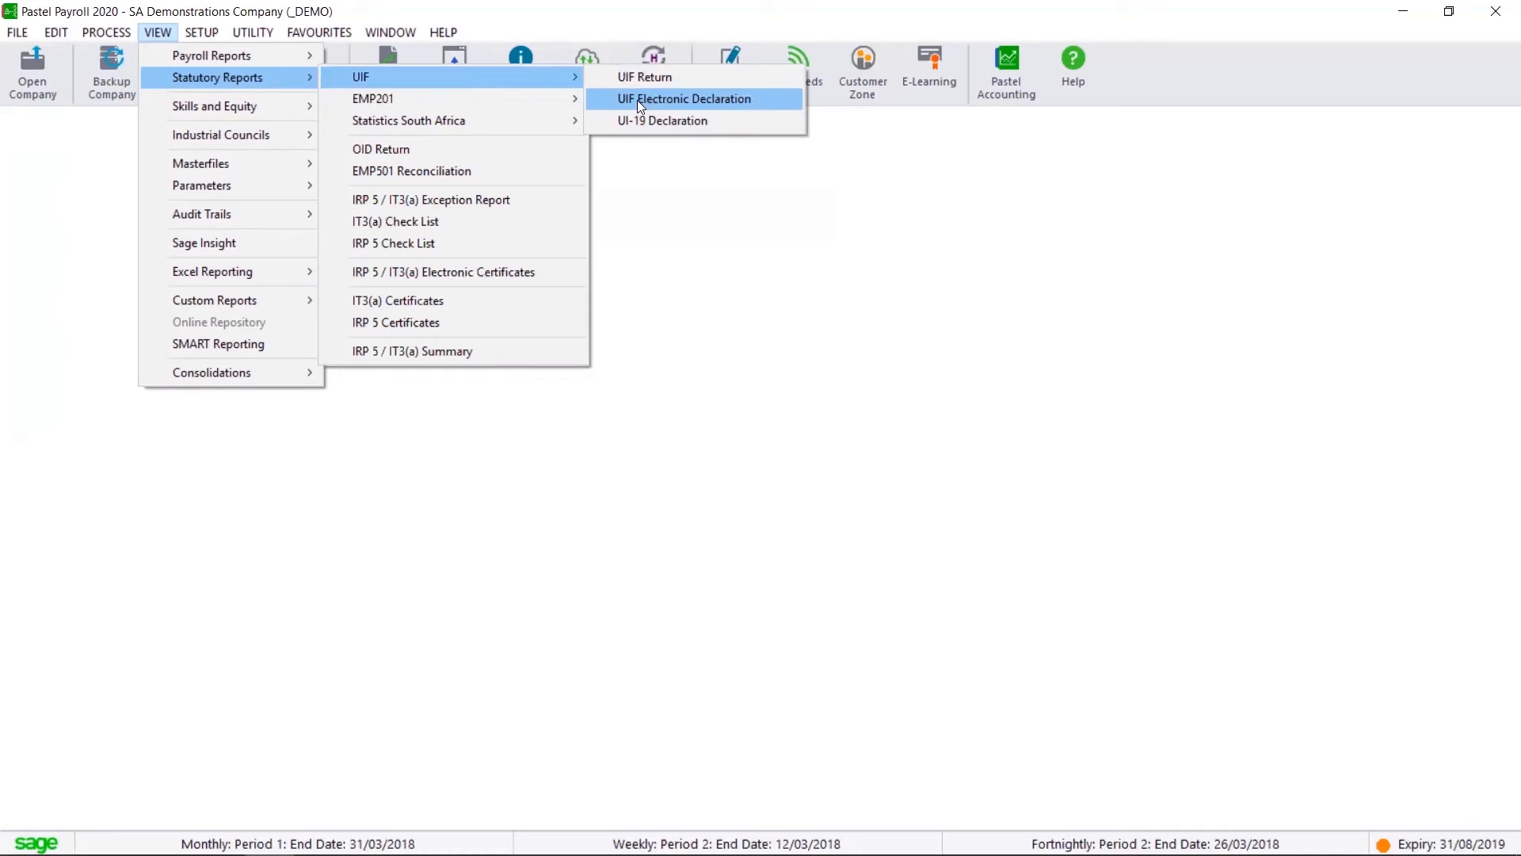
mouse_move(535, 97)
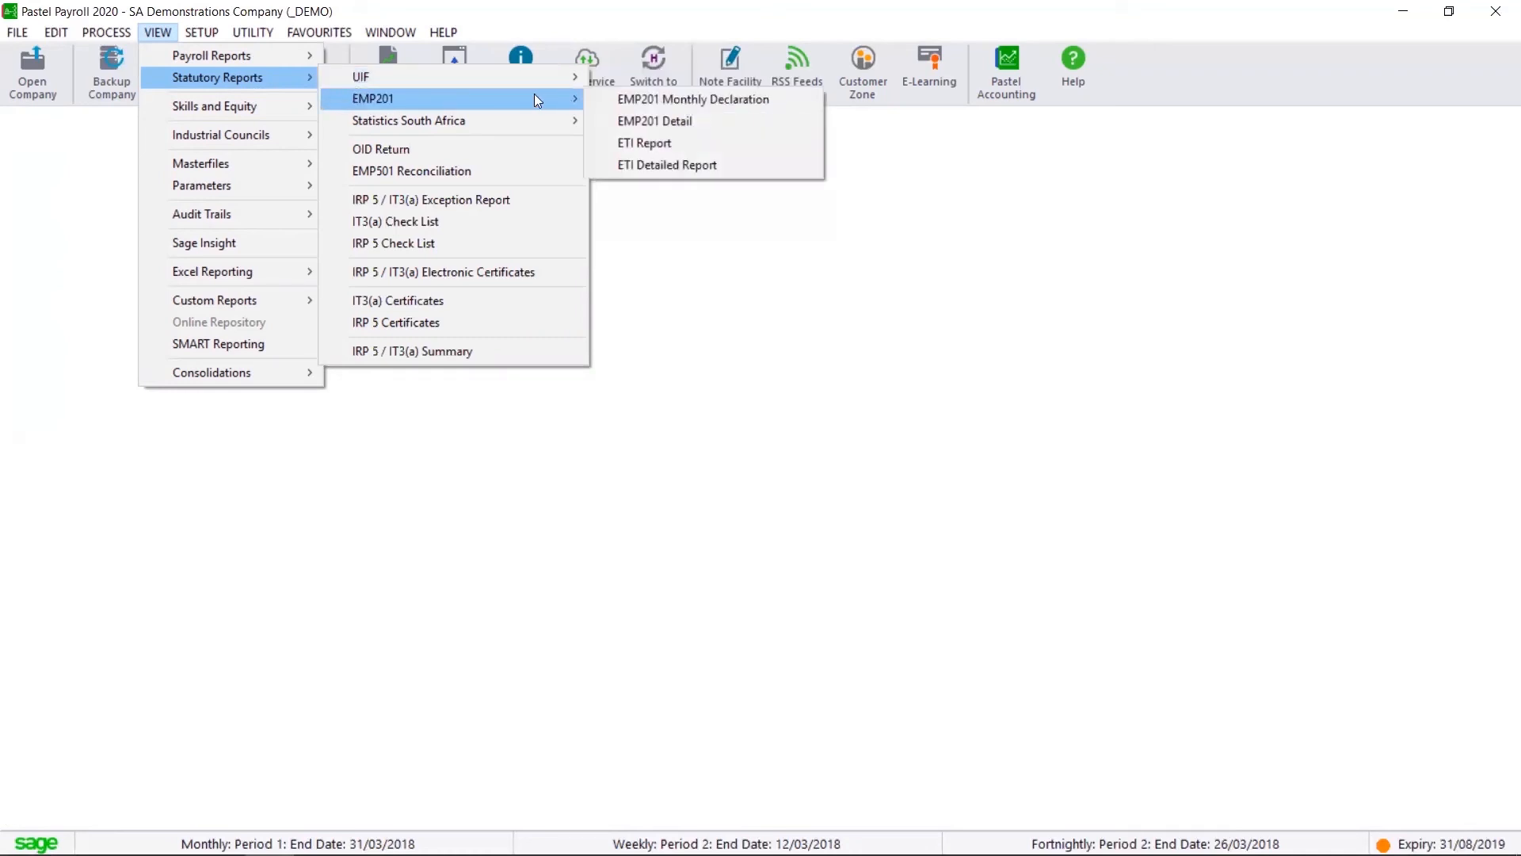
left_click(736, 97)
key("Return")
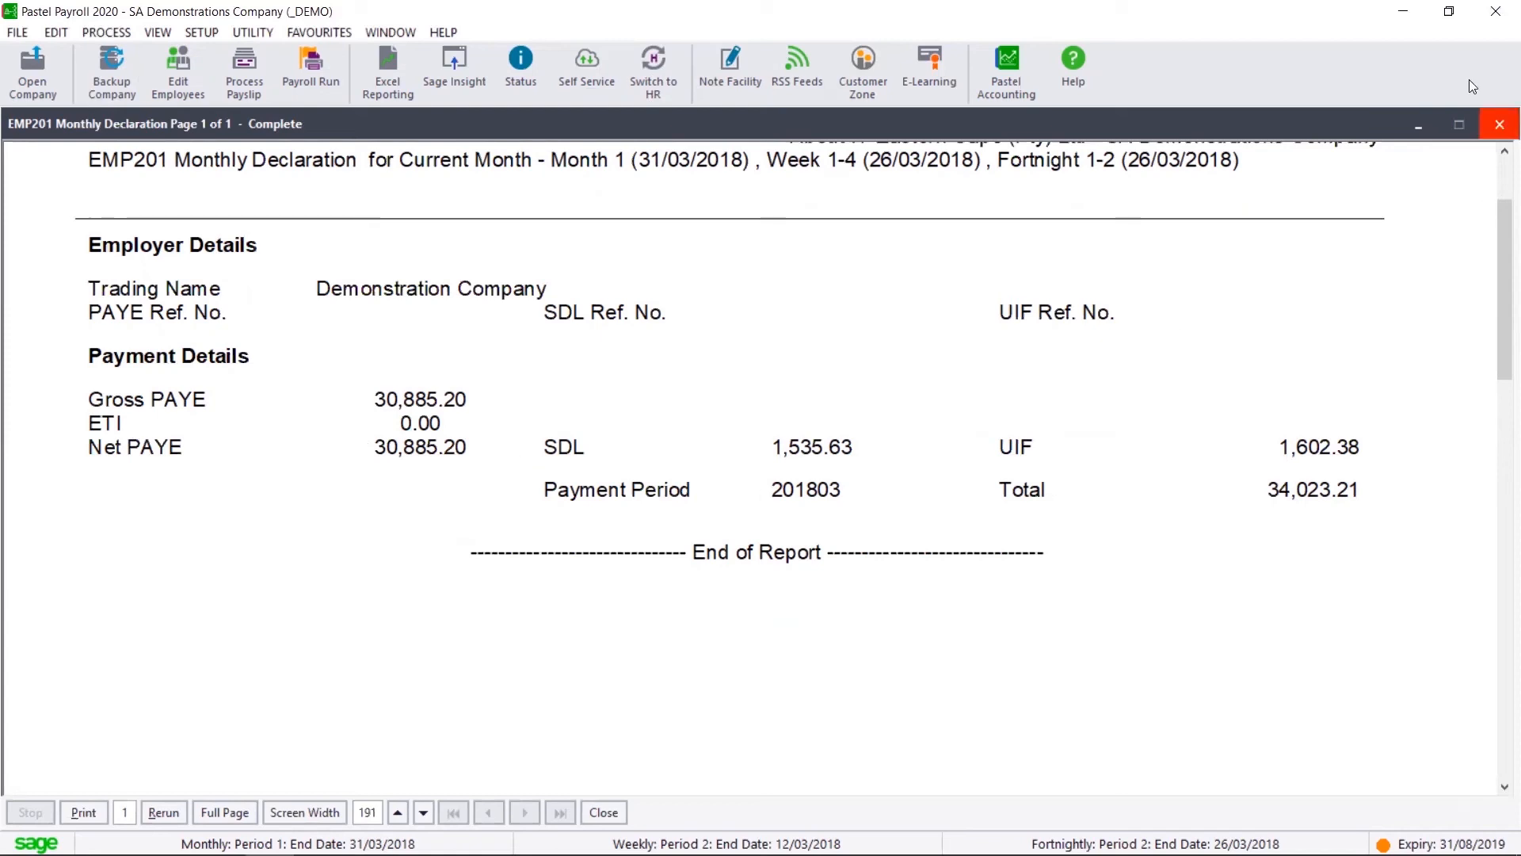
key("Escape")
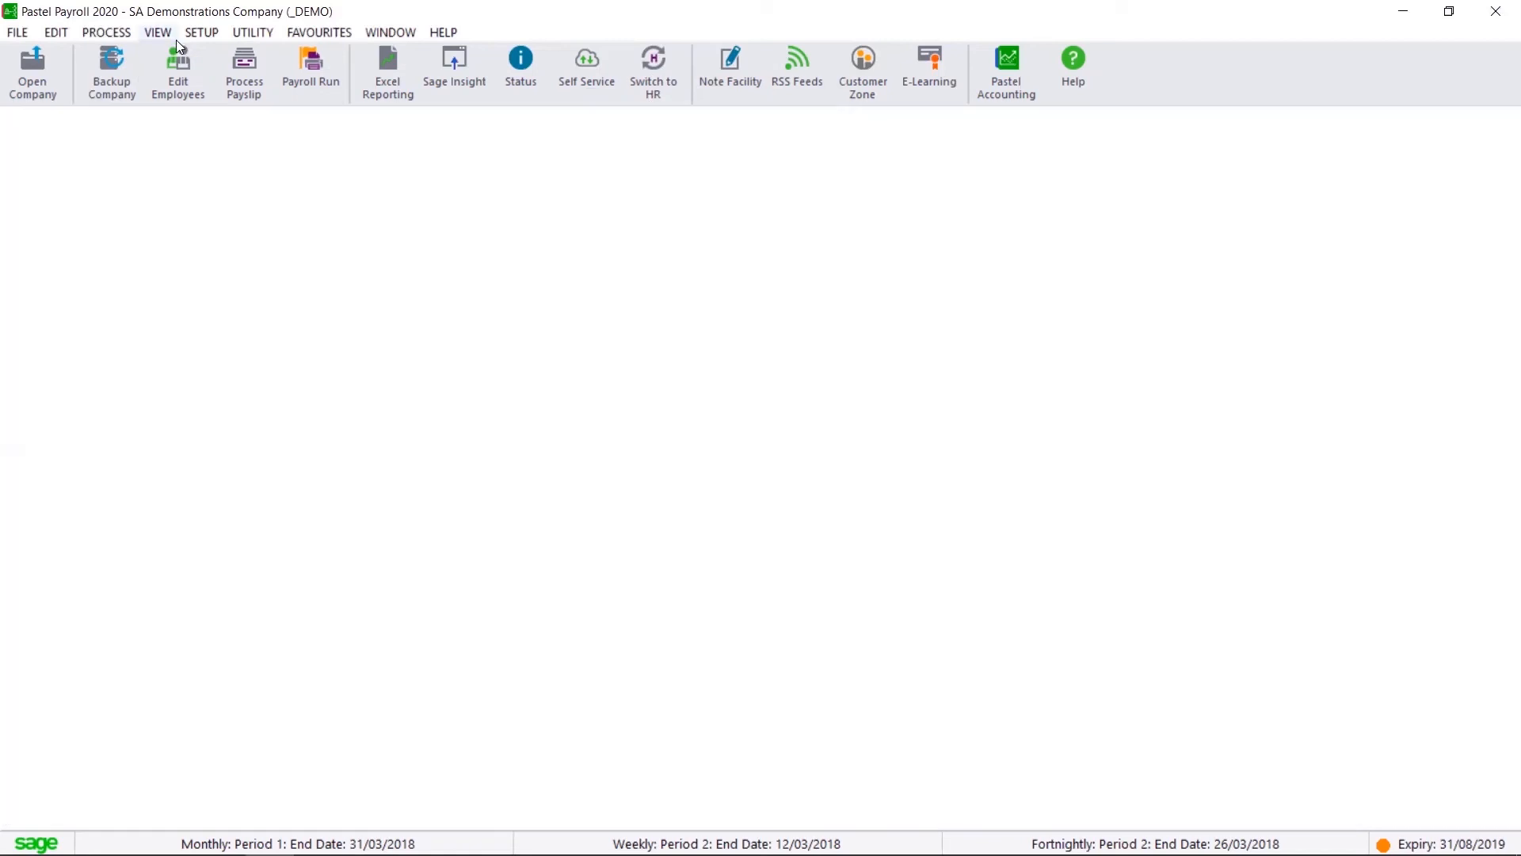
Step: Run the EMP201 Detail report to screen for all employees and the current month, examine both pages, and close it
left_click(175, 38)
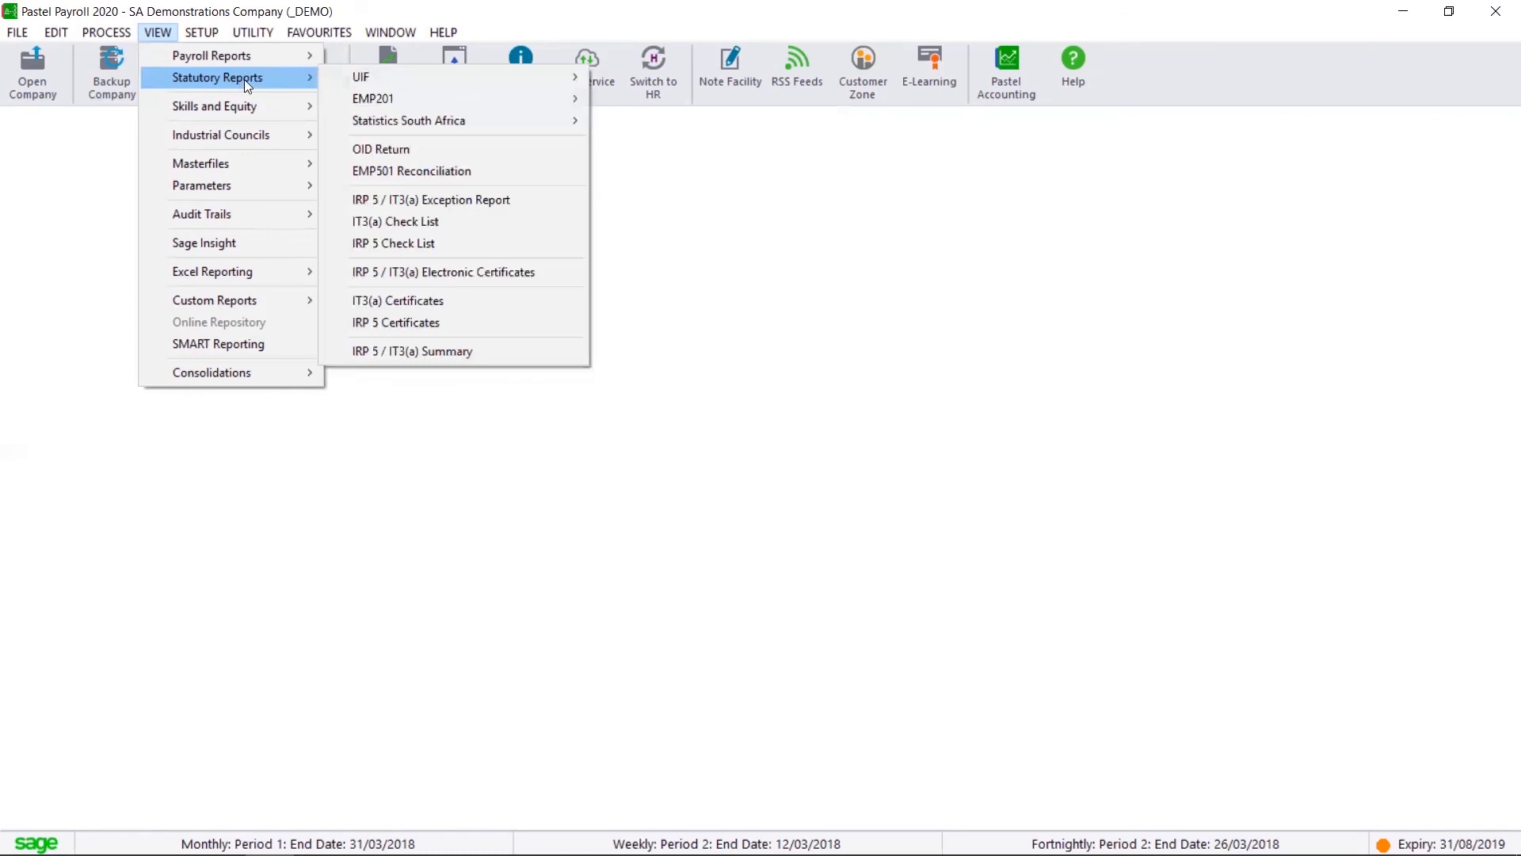
mouse_move(497, 100)
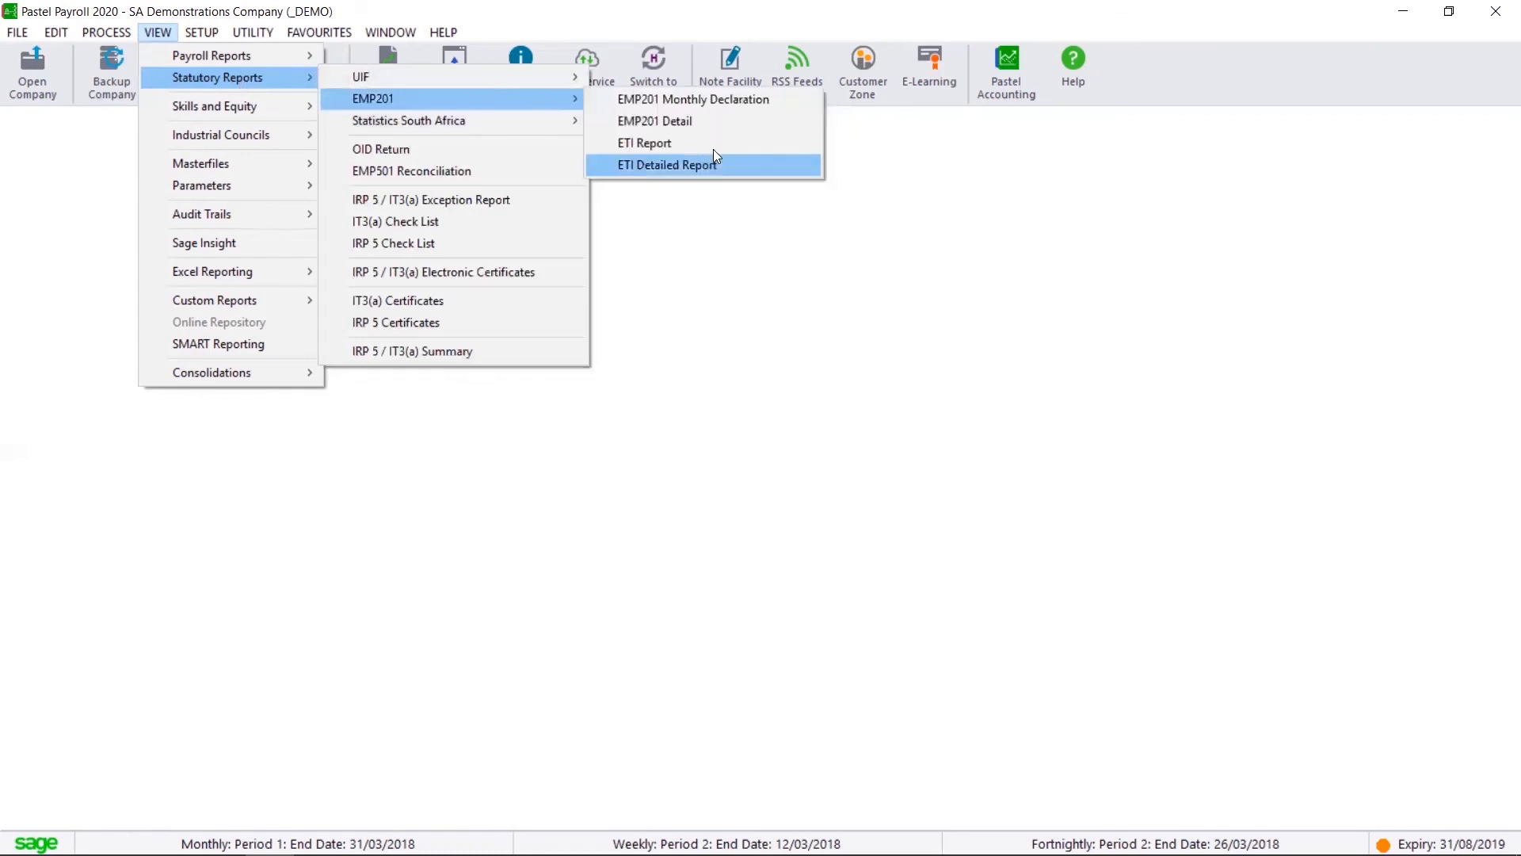
left_click(726, 125)
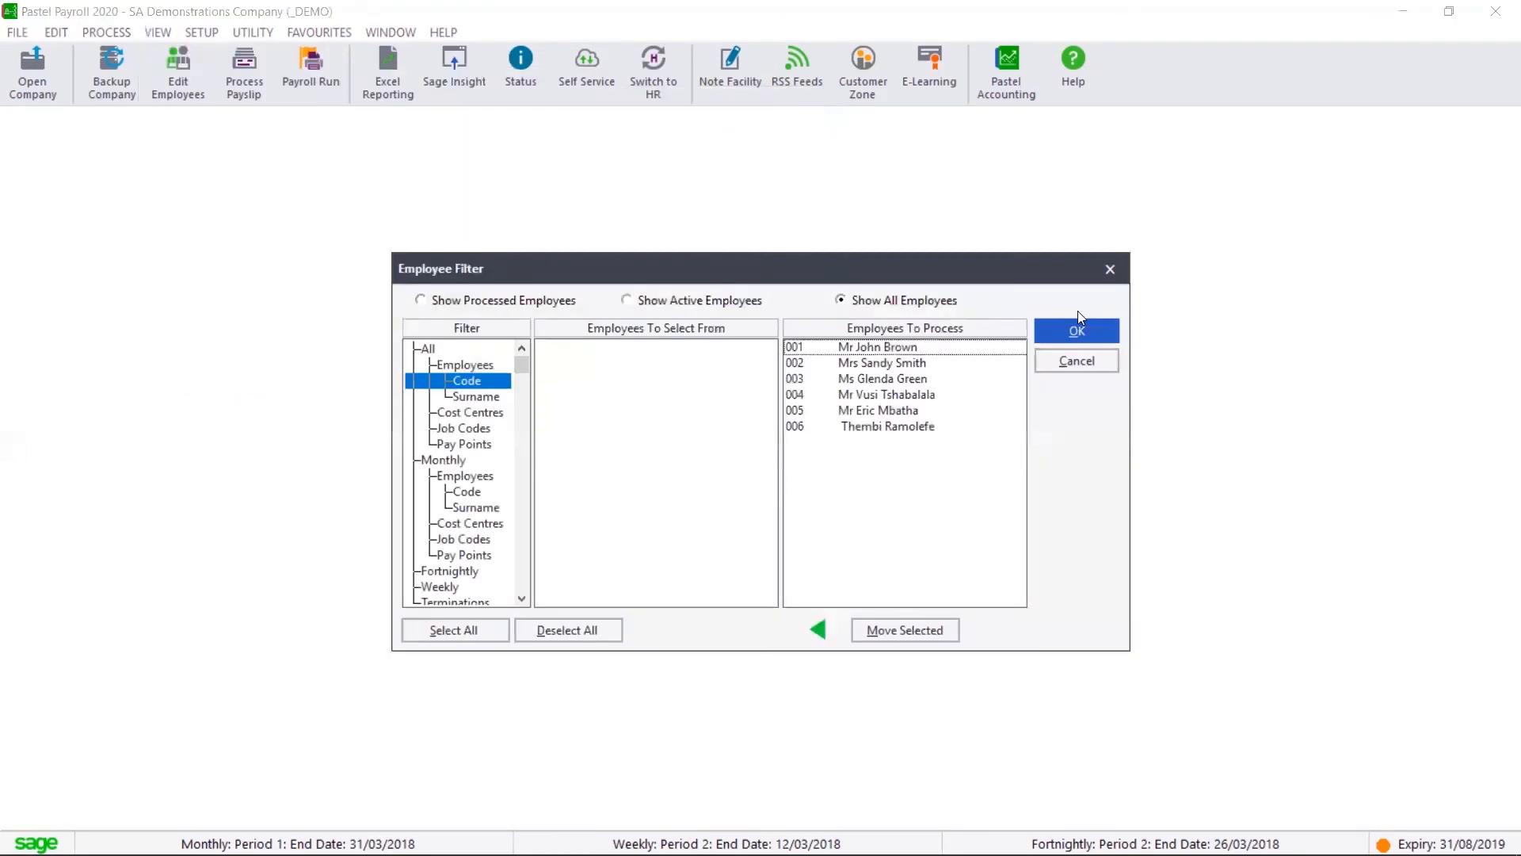
left_click(1079, 332)
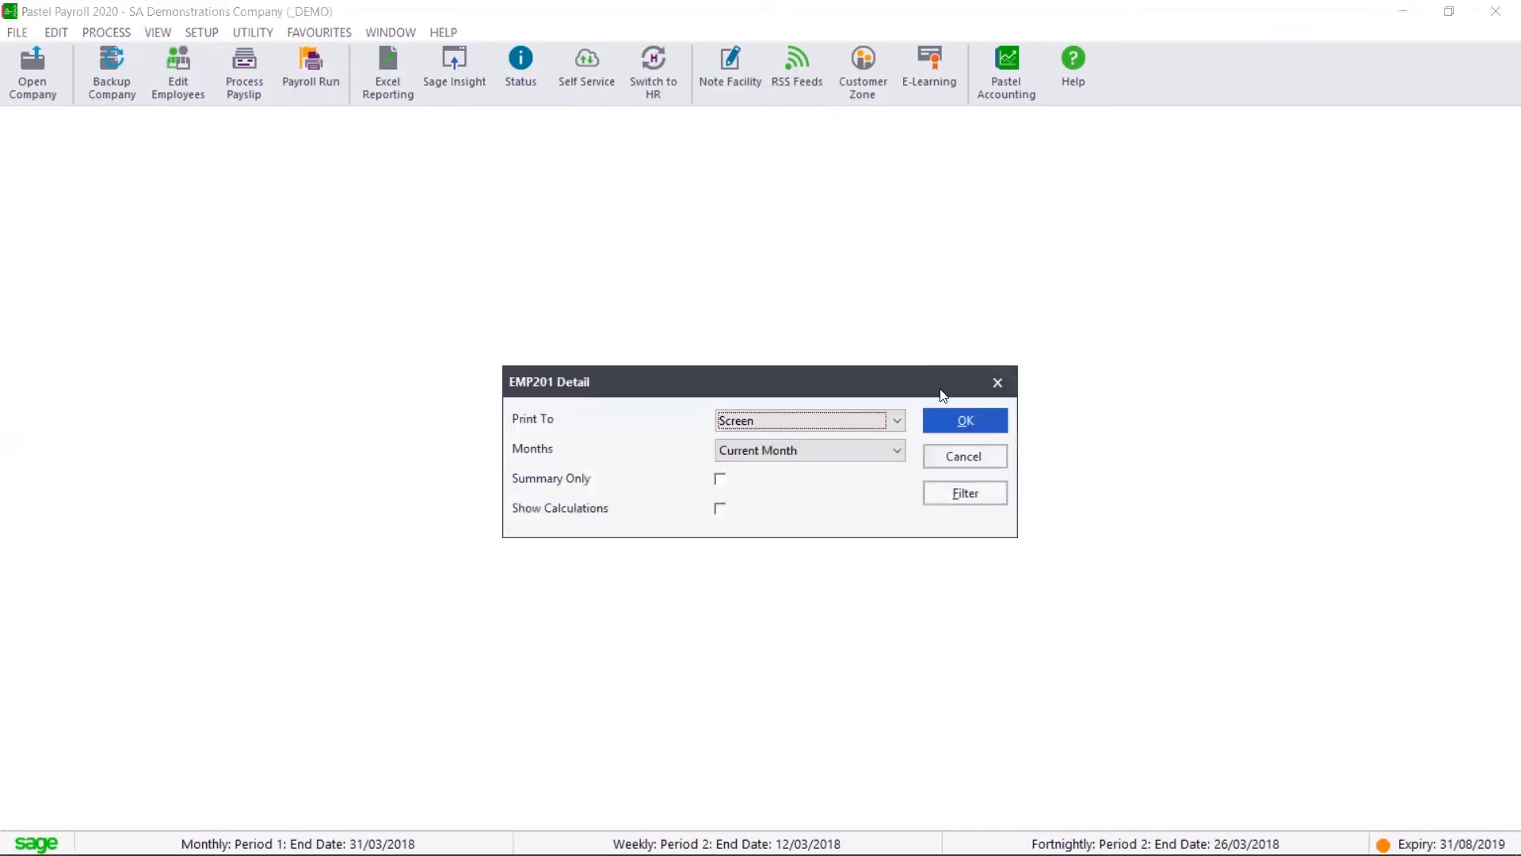
left_click(954, 412)
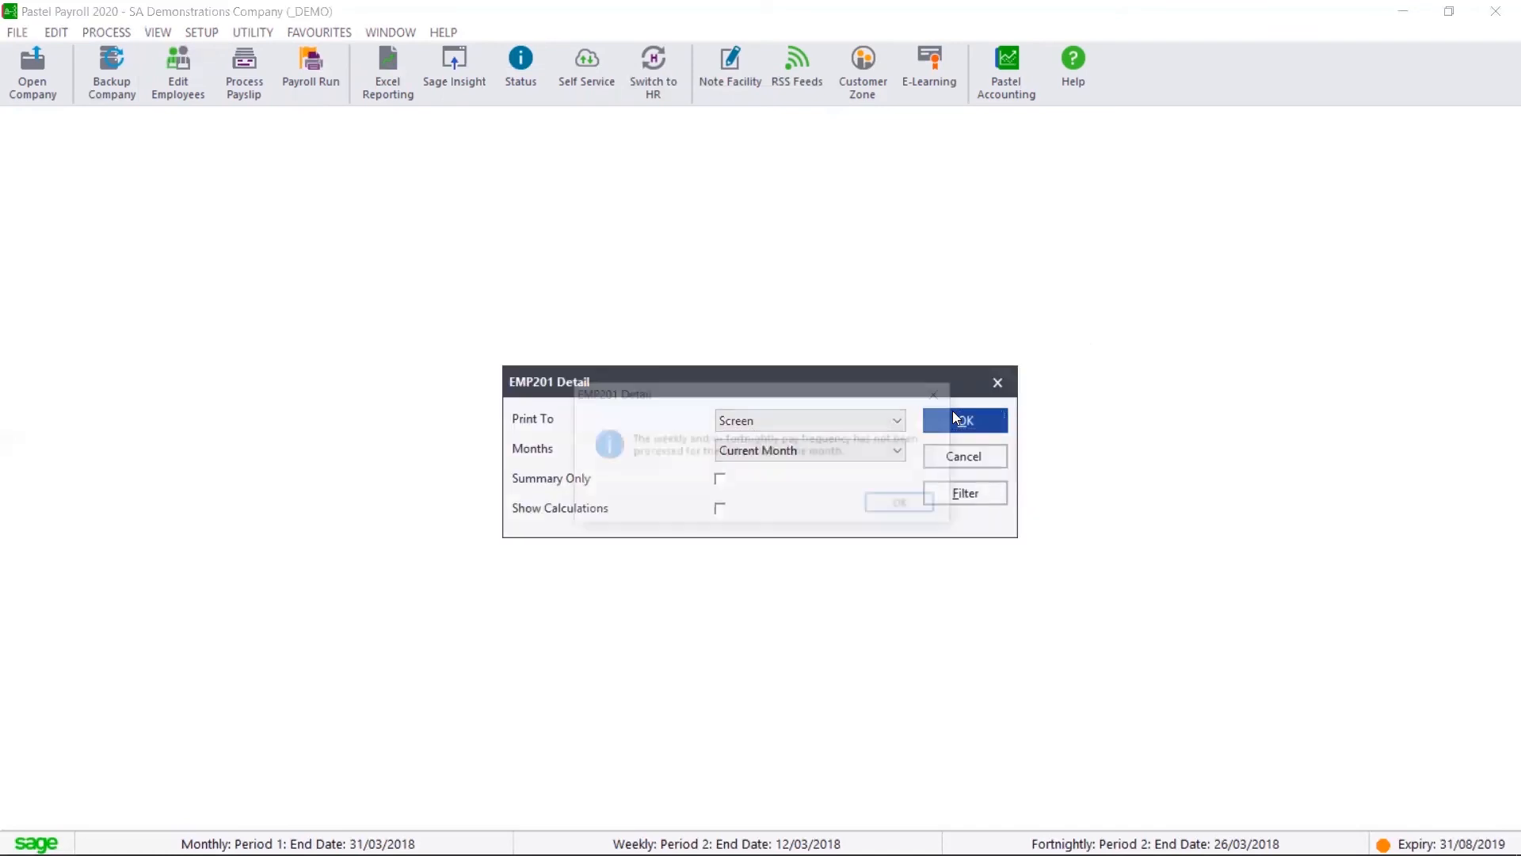
key("Return")
scroll(876, 475, "down", 5)
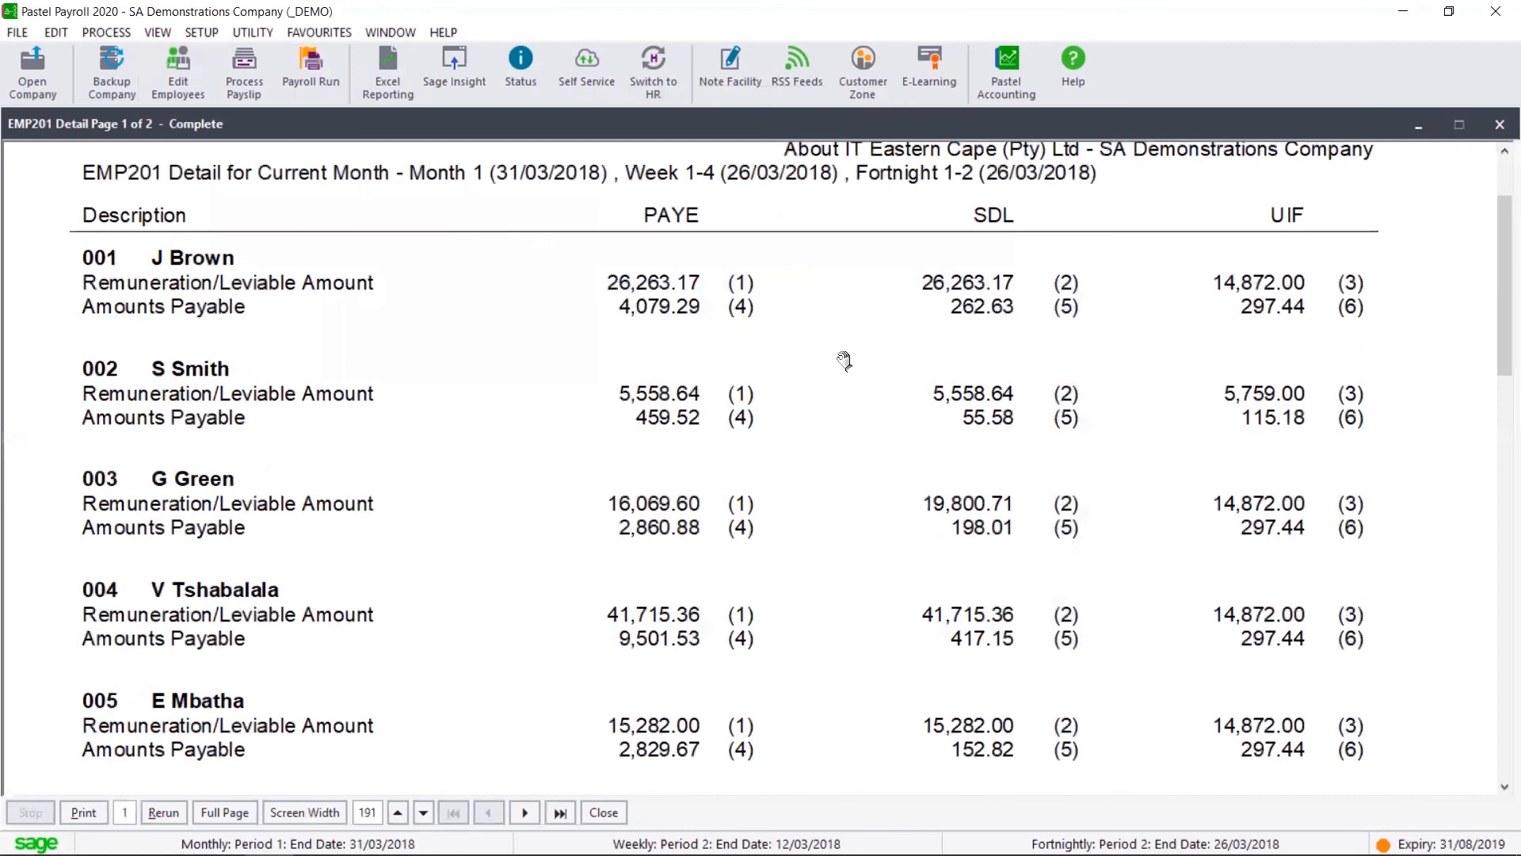
scroll(772, 209, "down", 1)
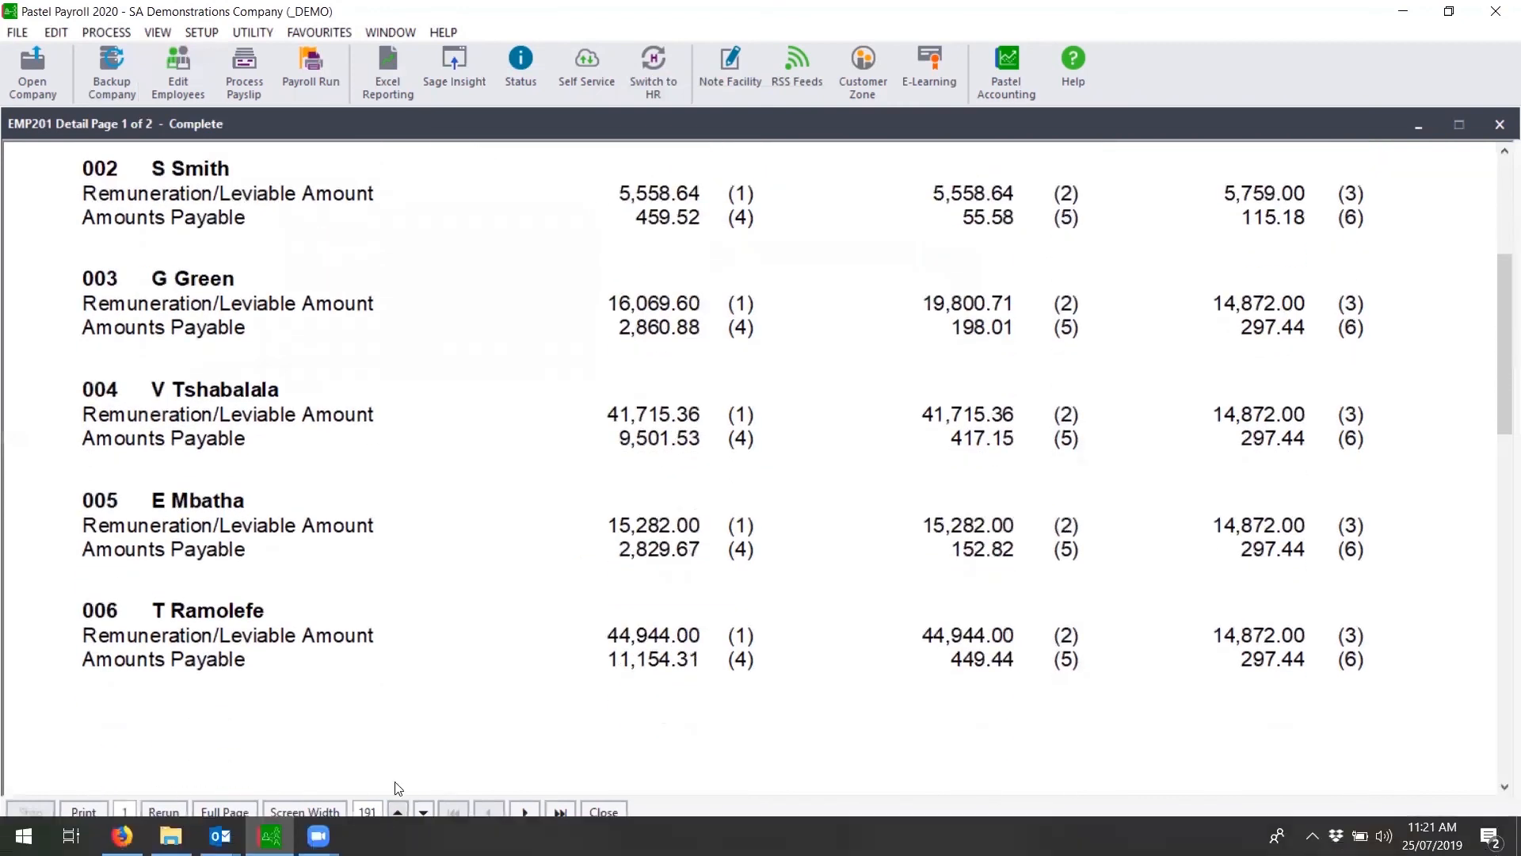
left_click(560, 812)
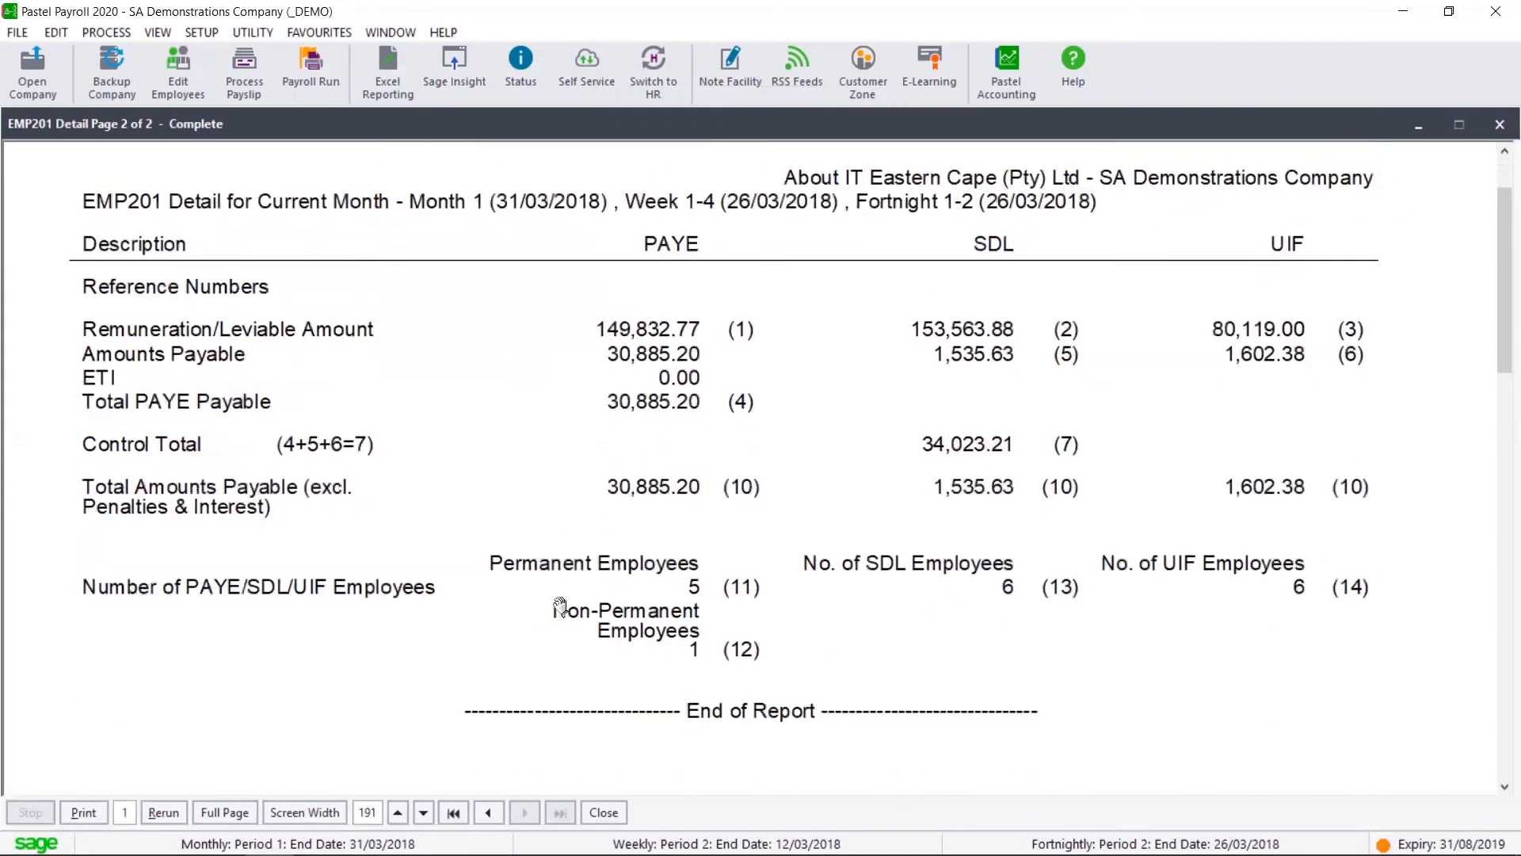
left_click(603, 812)
Step: Run the IRP5 / IT3(a) Exception Report for all employees, examine the company parameter and employee exceptions, and close it
left_click(157, 32)
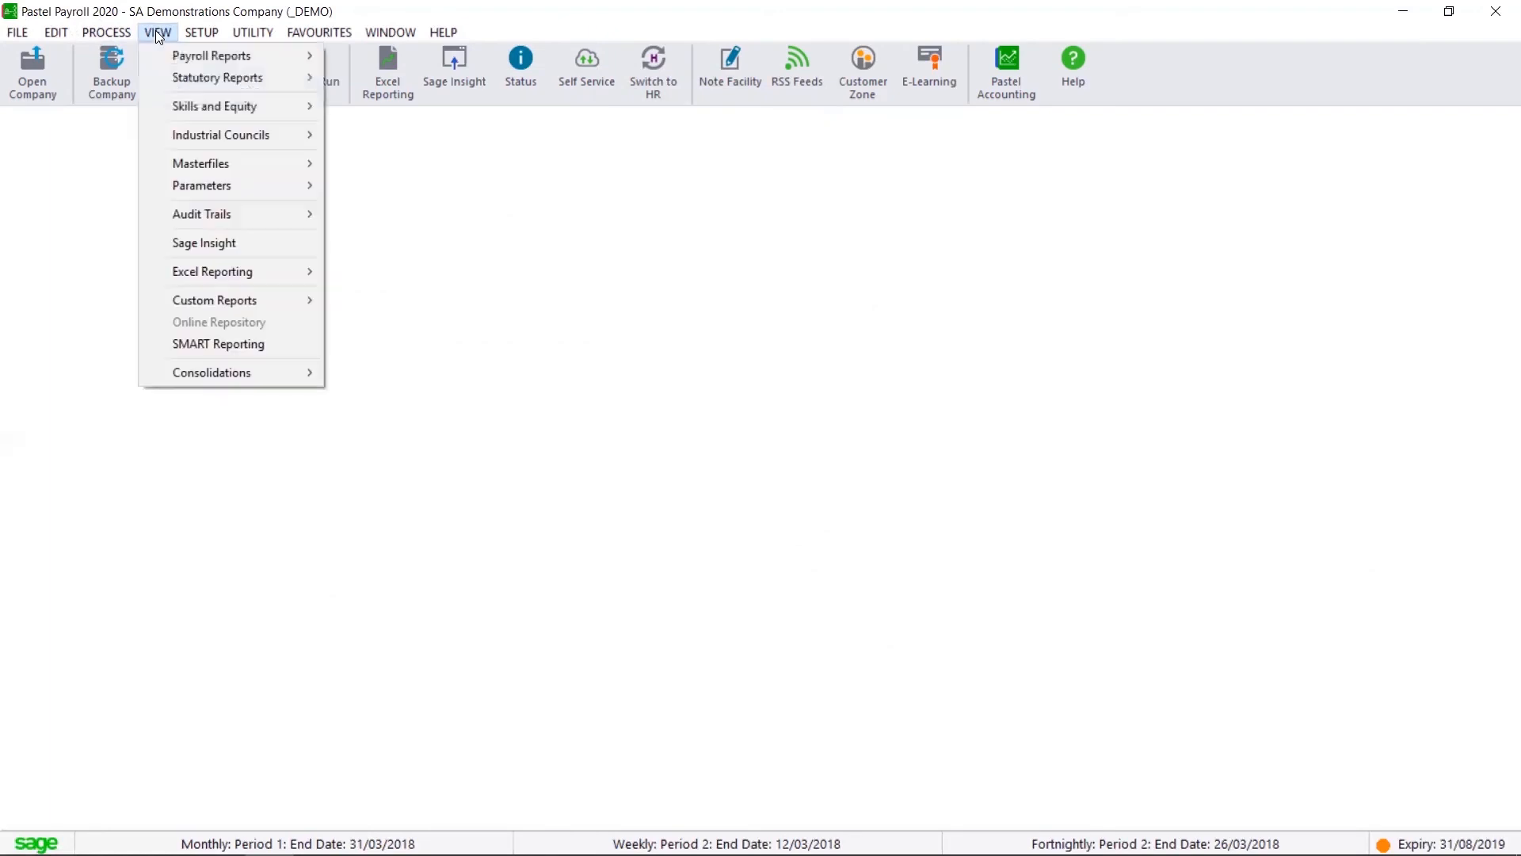
mouse_move(208, 82)
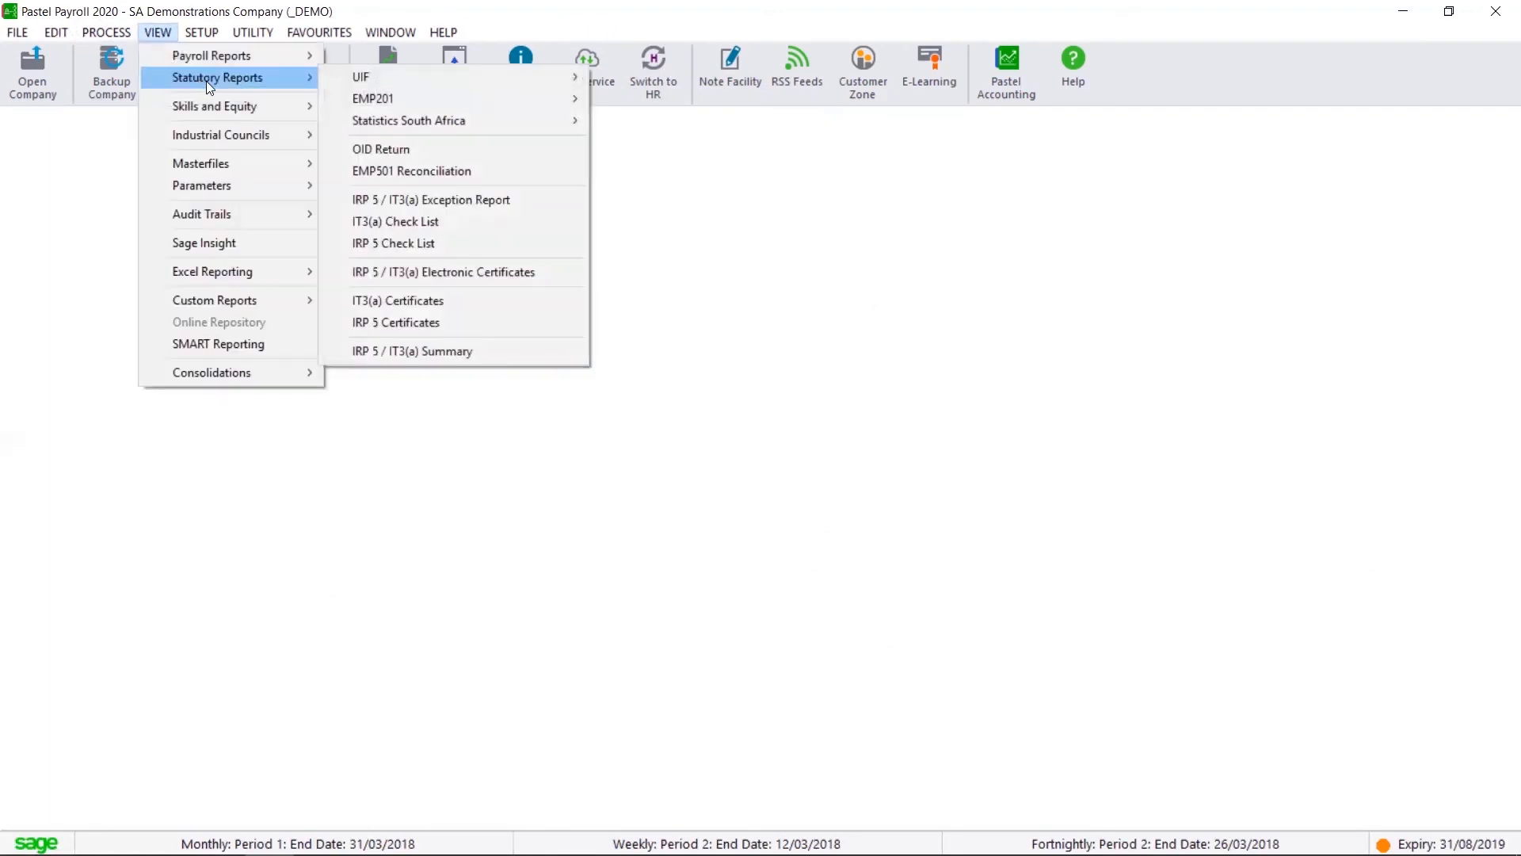
left_click(549, 200)
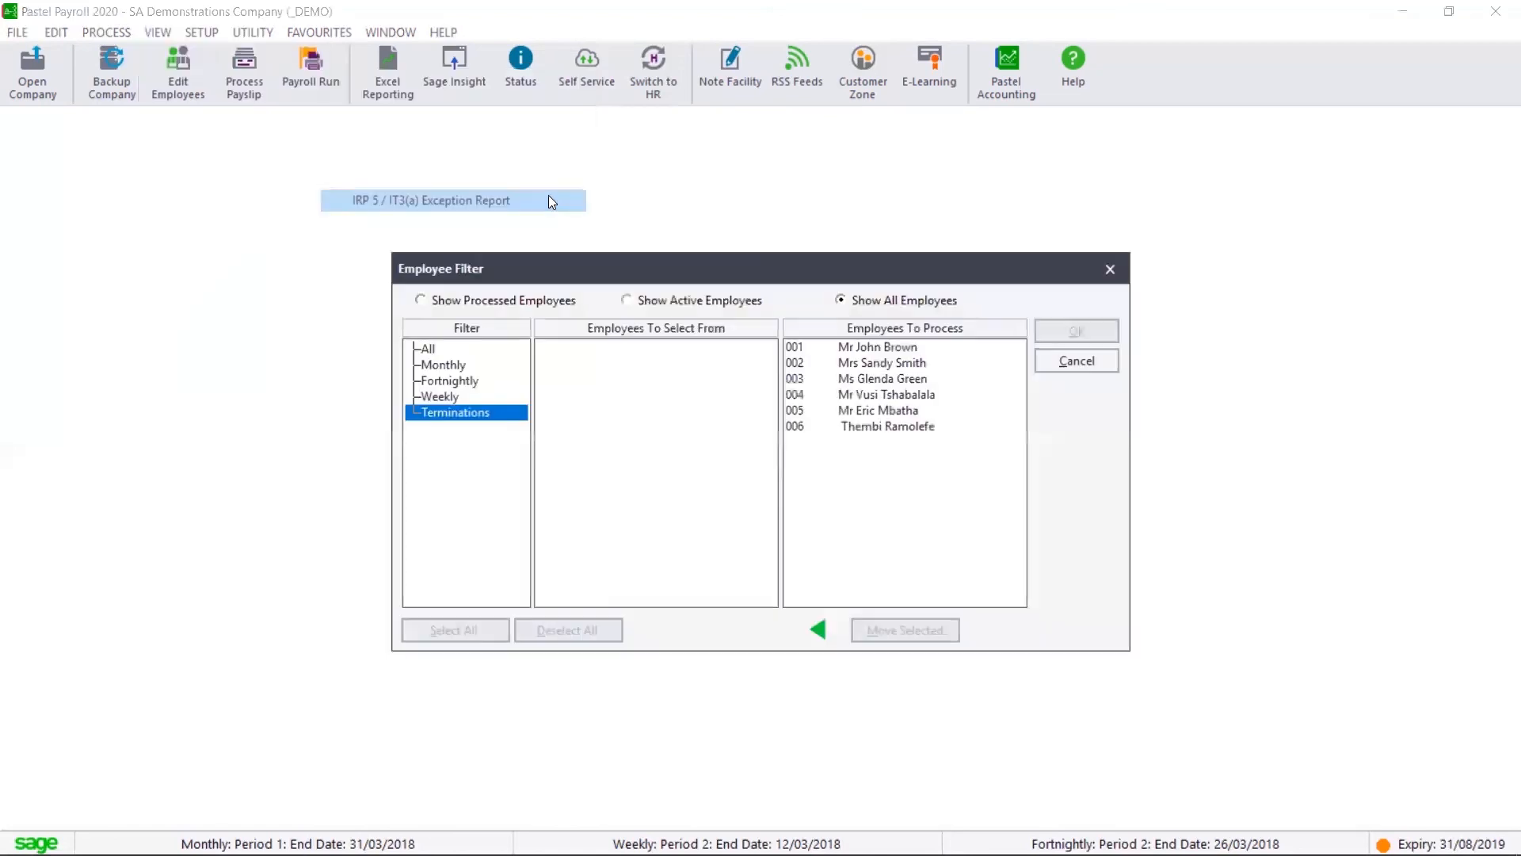
left_click(848, 501)
left_click(1076, 332)
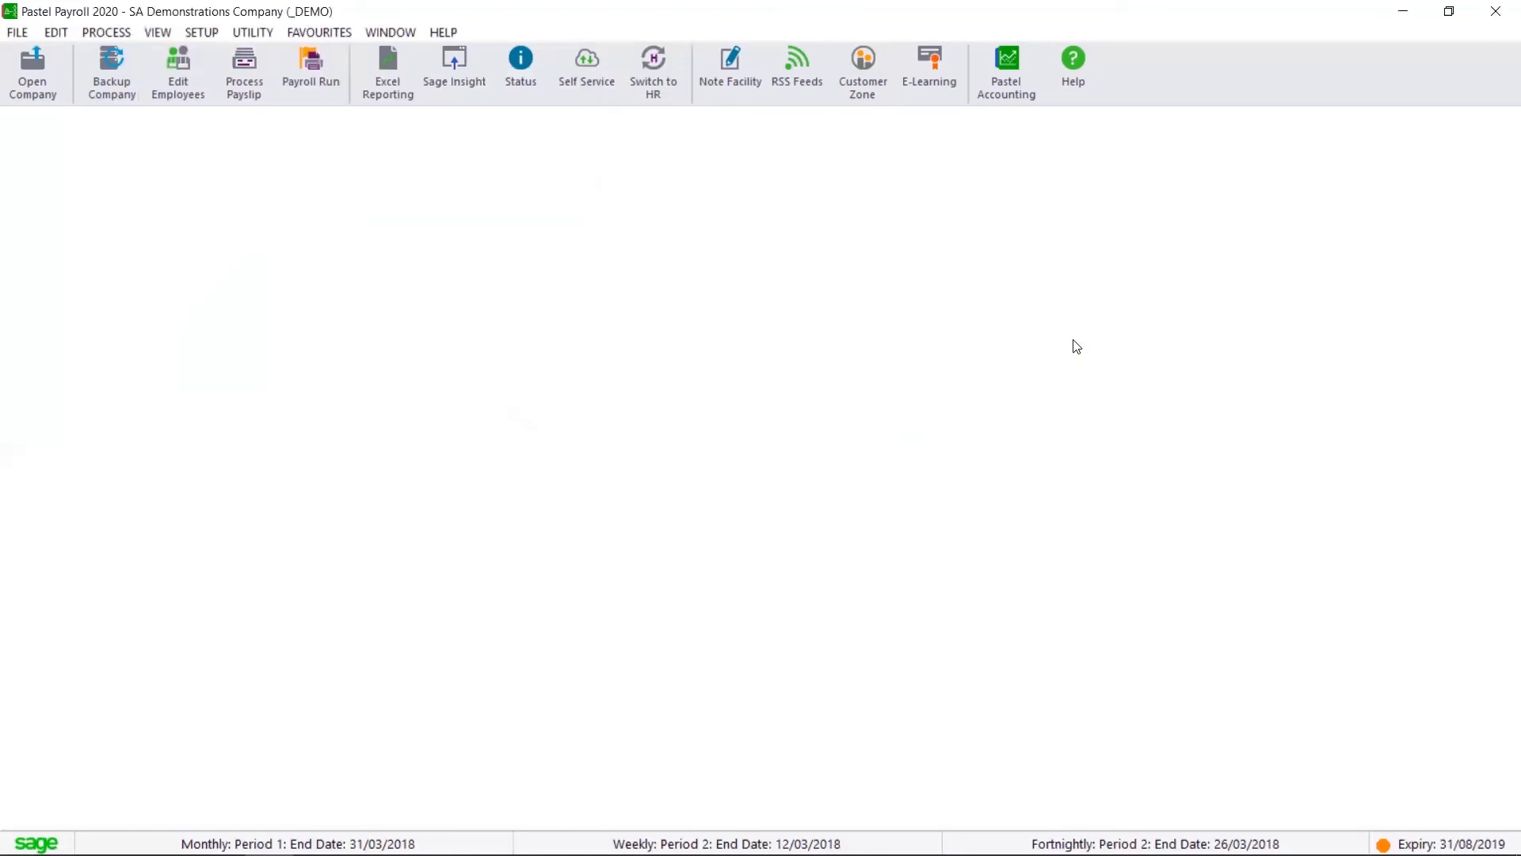
left_click(986, 428)
scroll(879, 293, "down", 2)
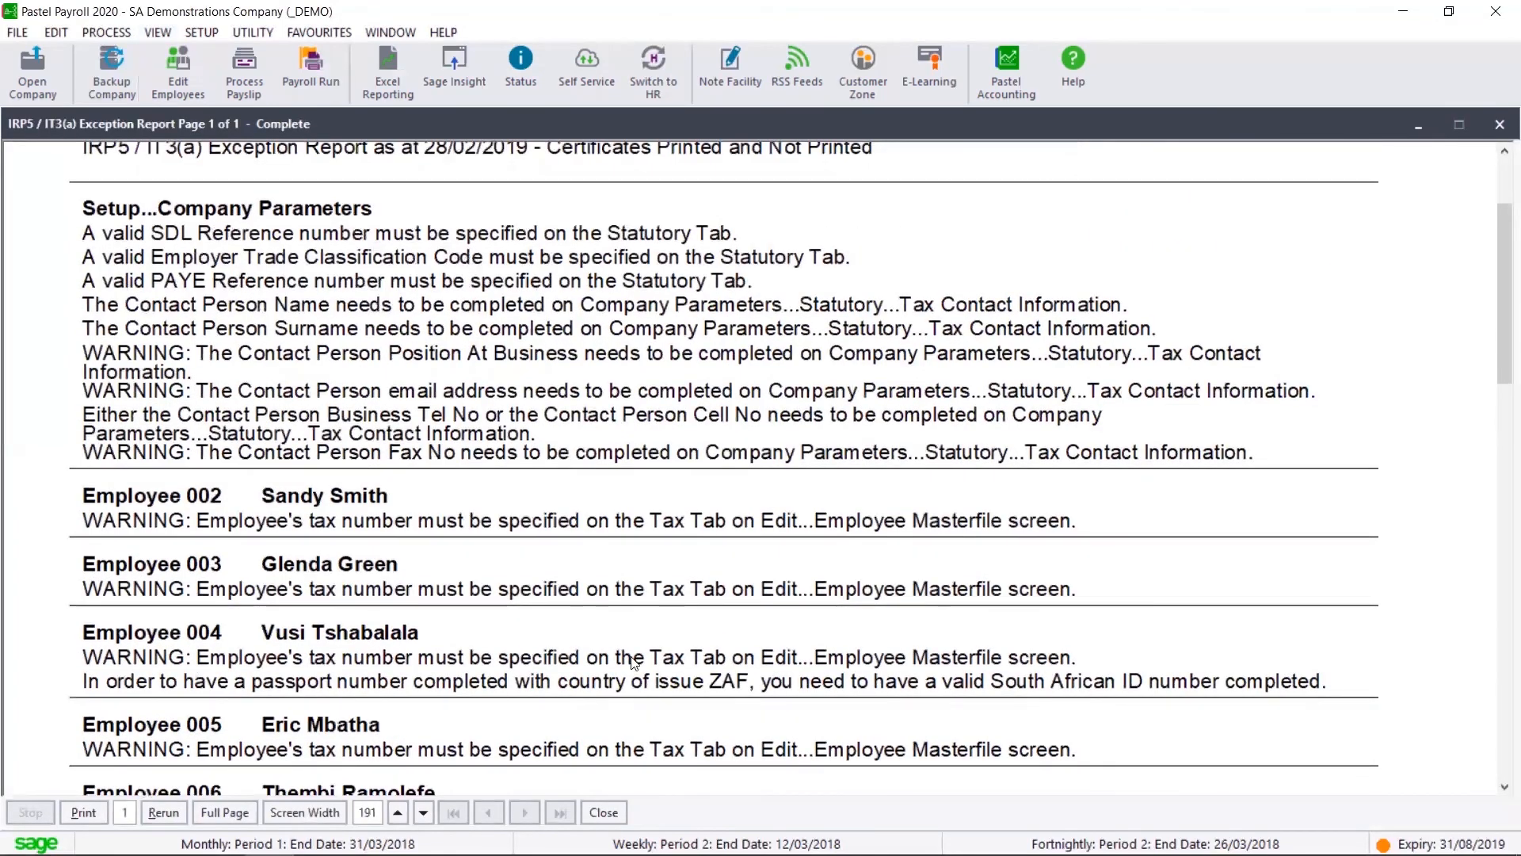
scroll(566, 381, "down", 2)
scroll(445, 383, "up", 2)
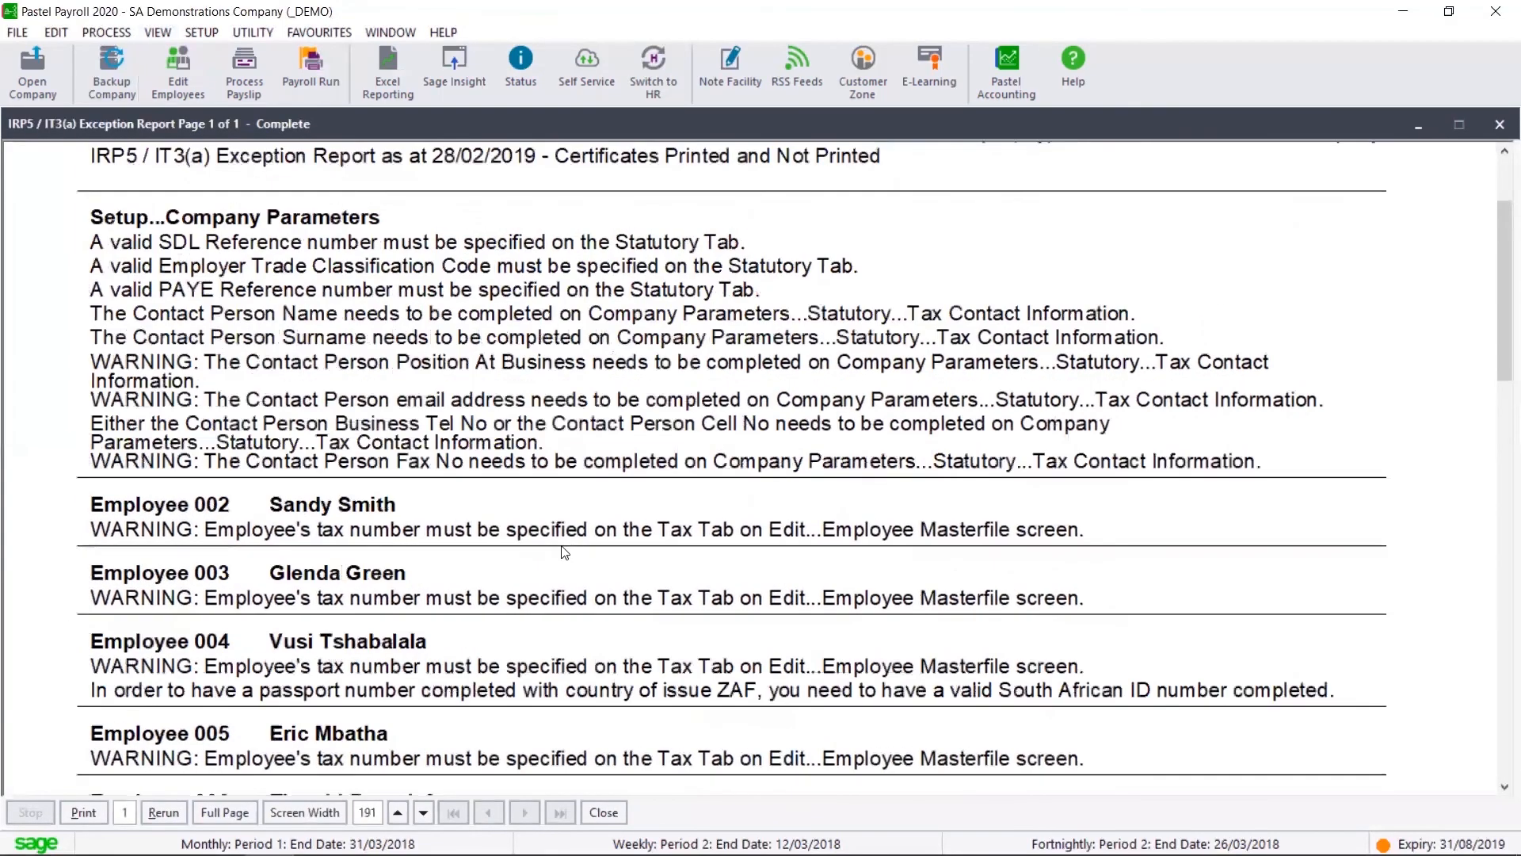
key("Escape")
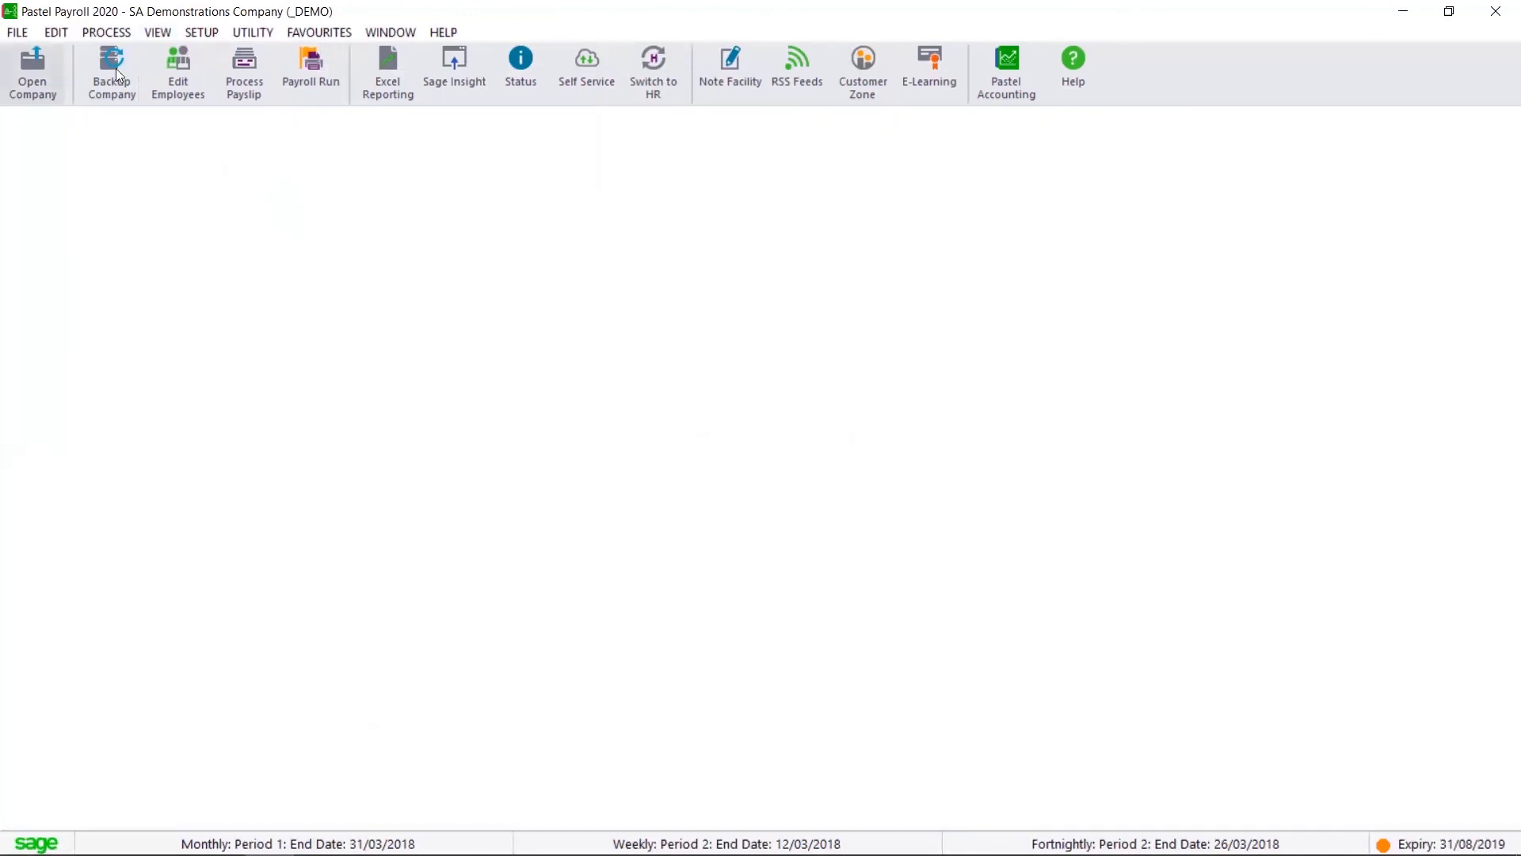
Step: View the Skills/Equity details of employee 001 in the Employee Masterfile and close the masterfile
left_click(168, 31)
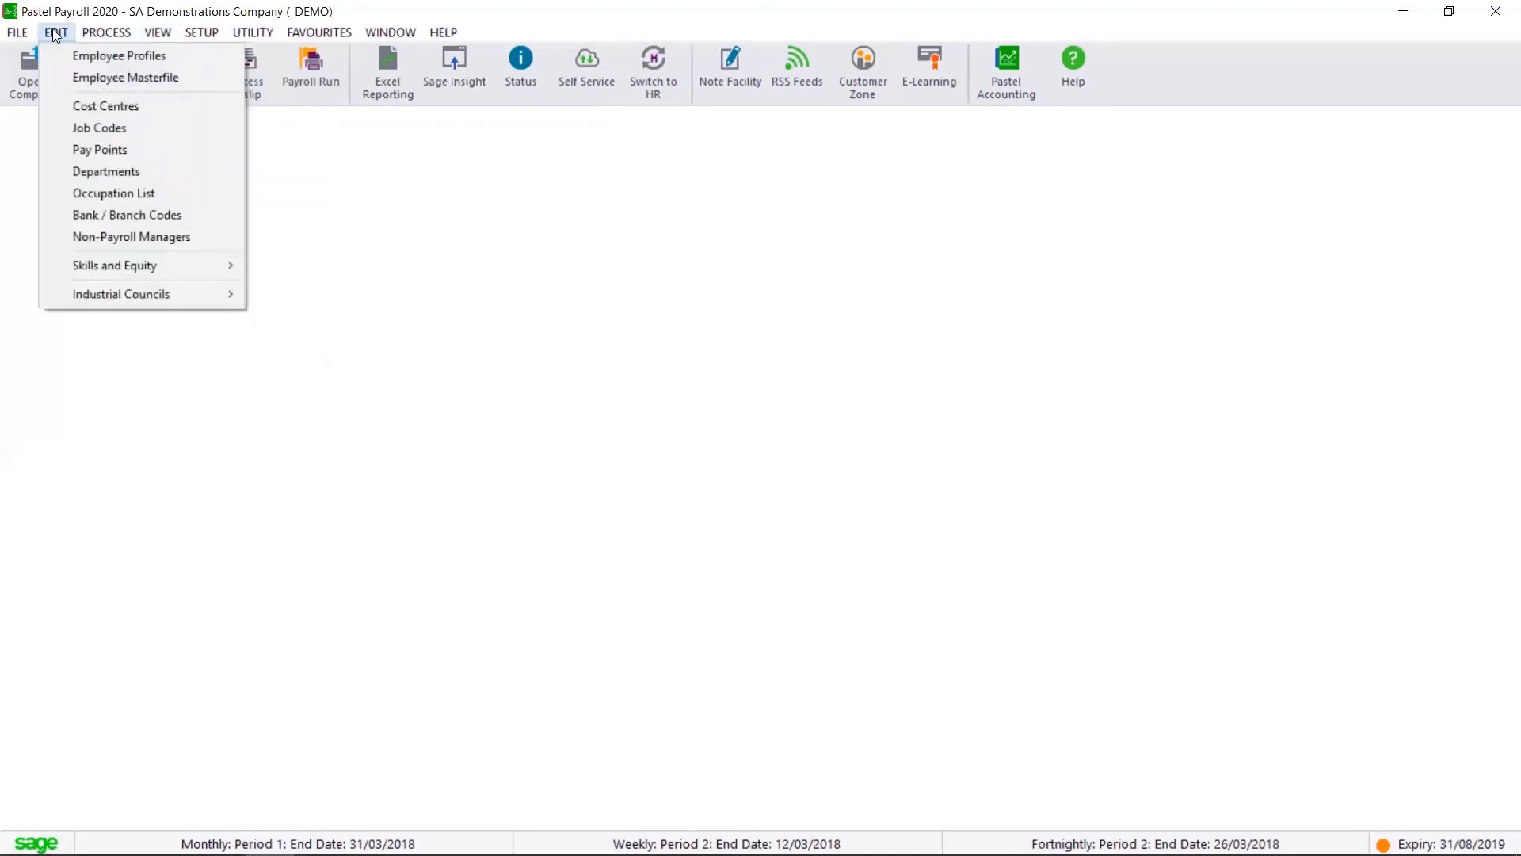
left_click(120, 77)
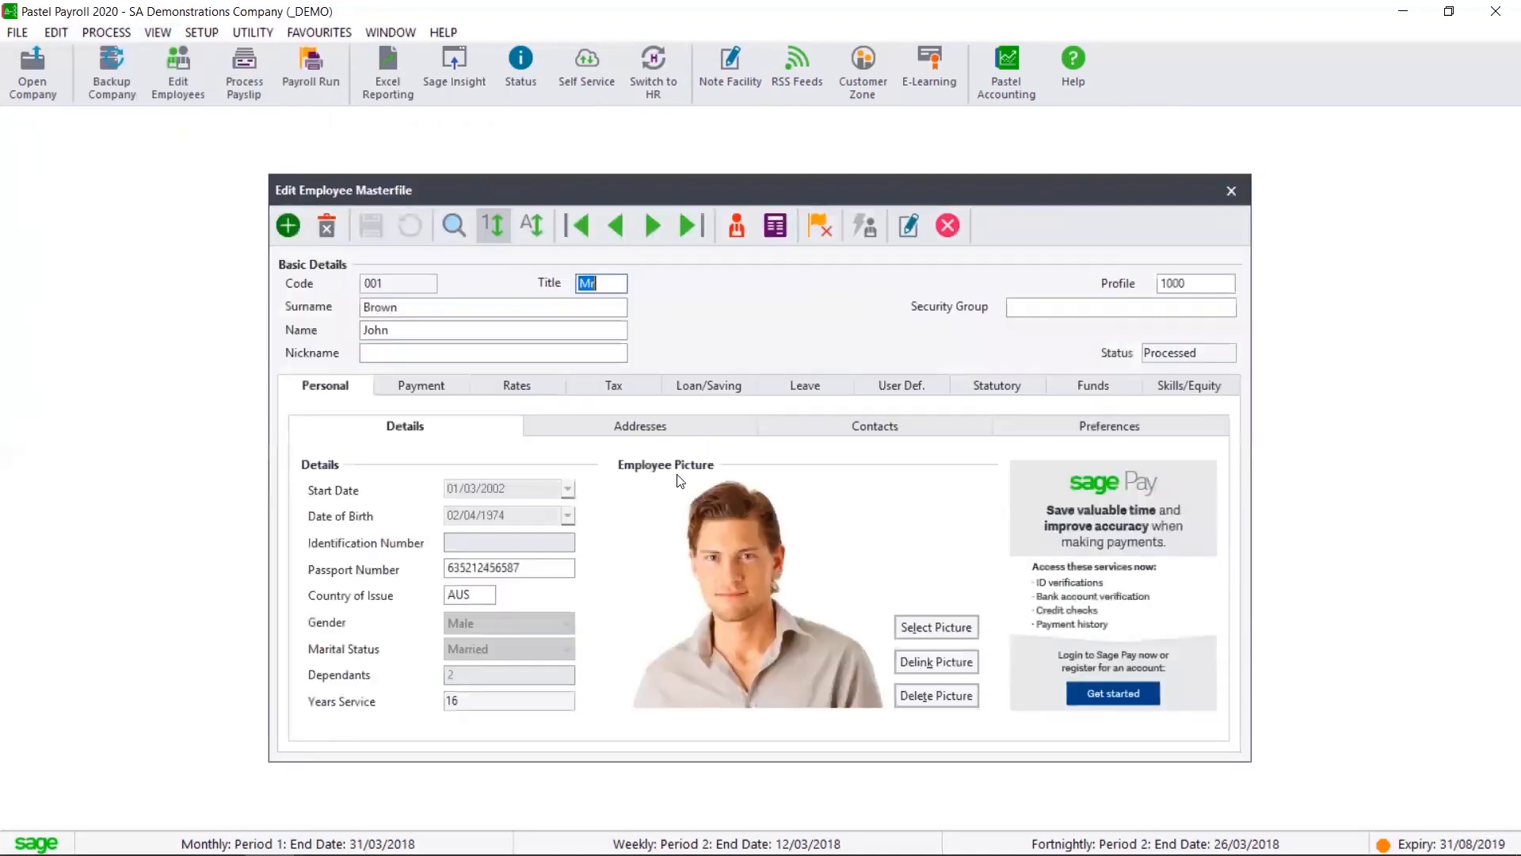
left_click(1202, 390)
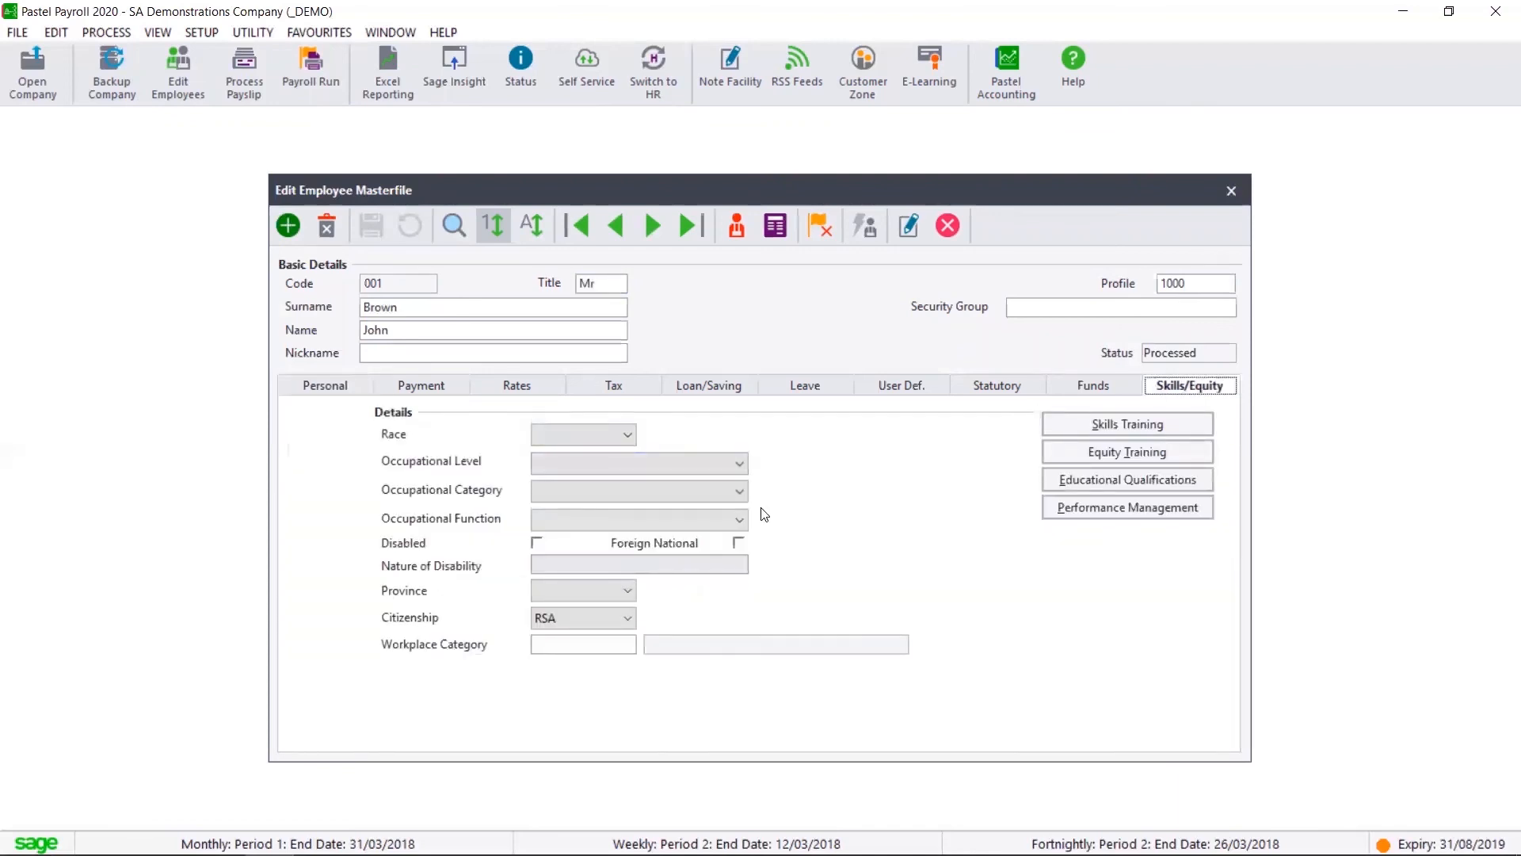
key("Escape")
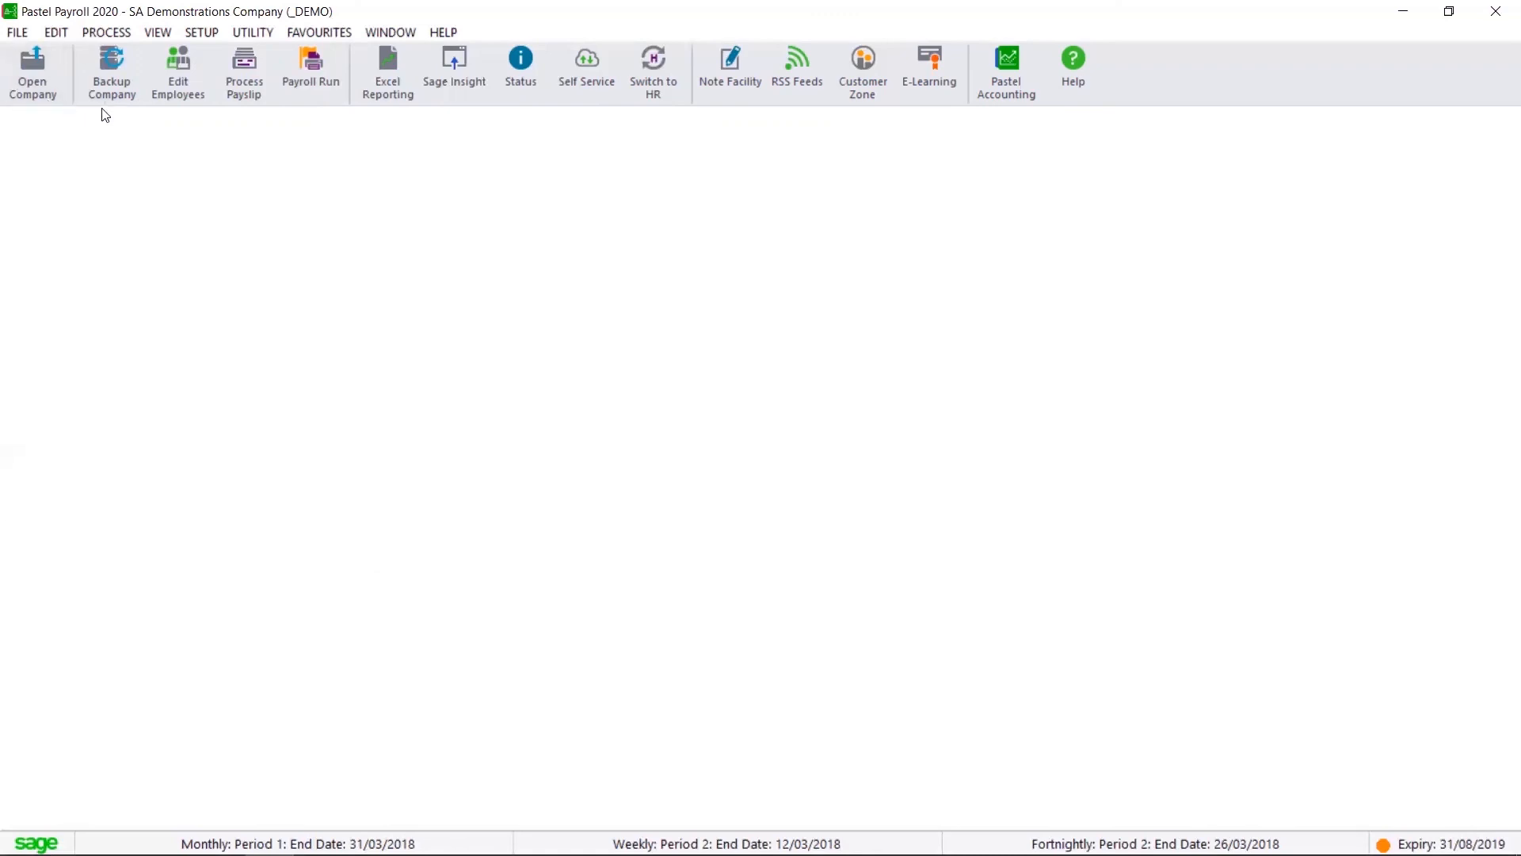
Step: Bring up the available payroll processing functions
left_click(111, 32)
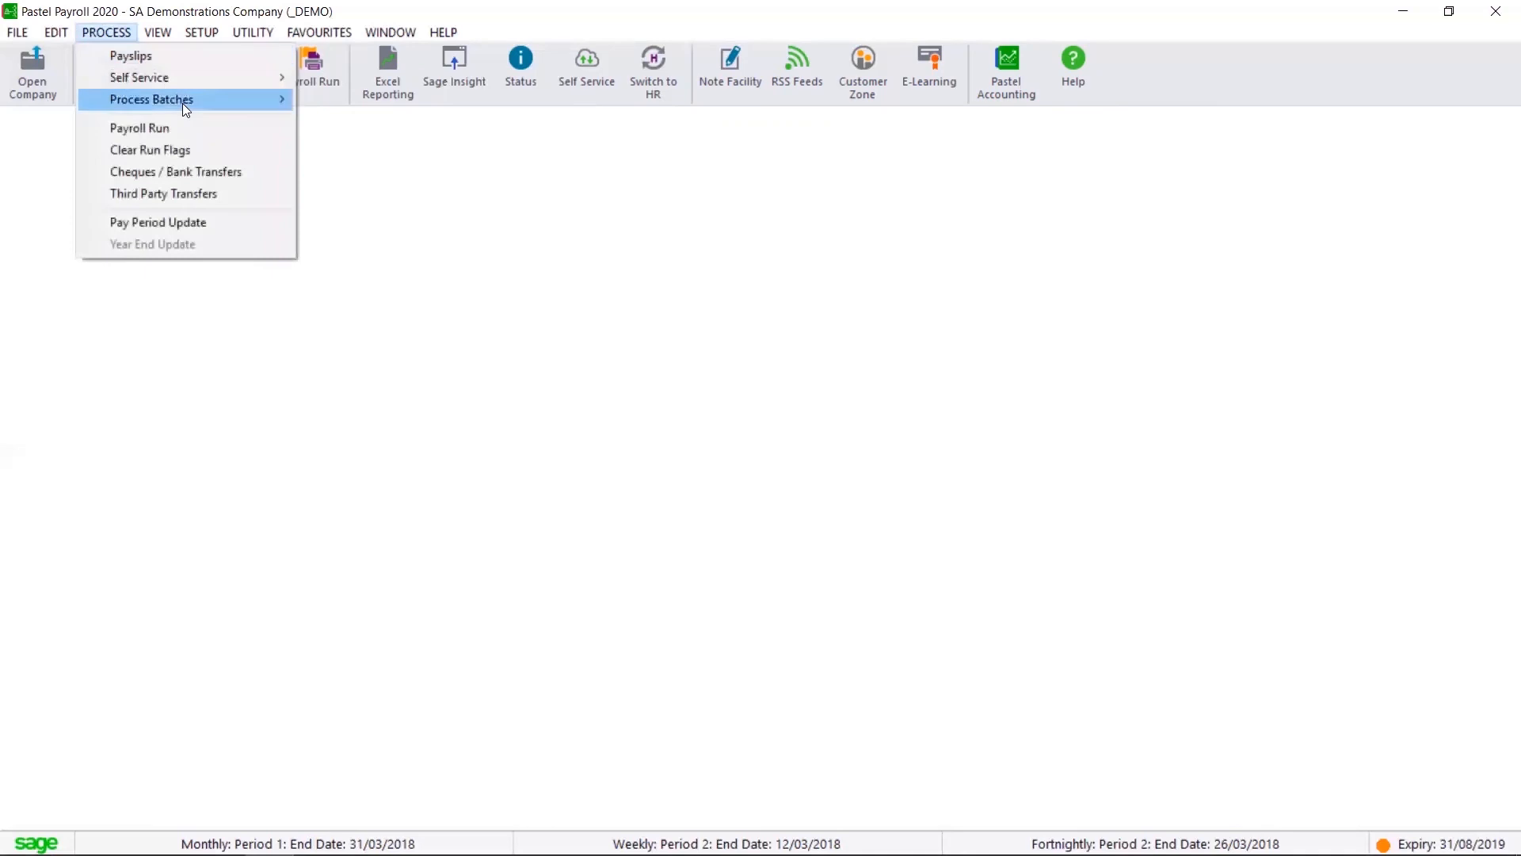